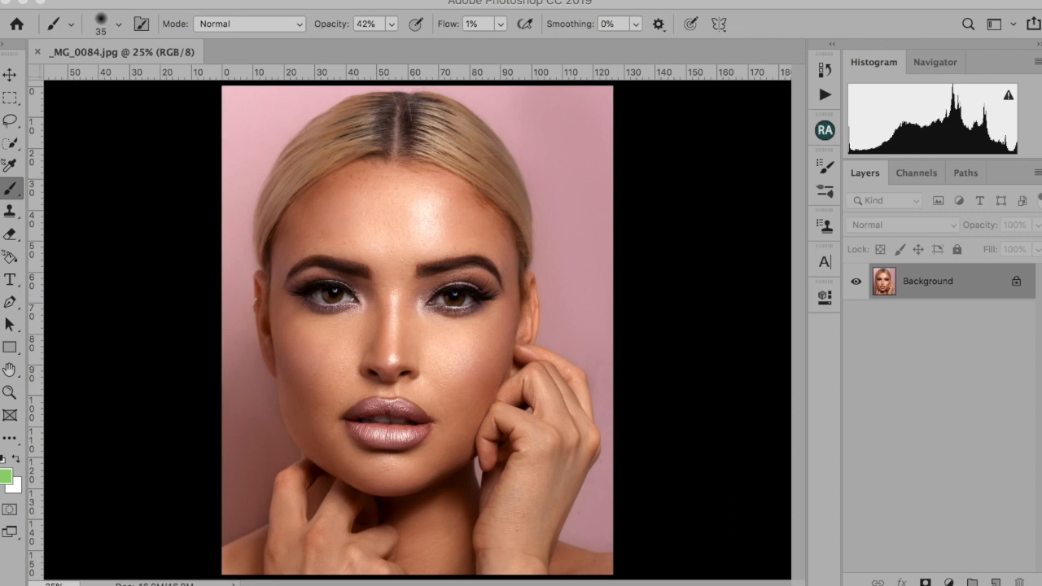
Examine the skin on the face and forehead up close, then fit the whole portrait in view
{"action": "left_click", "coordinate": [10, 392]}
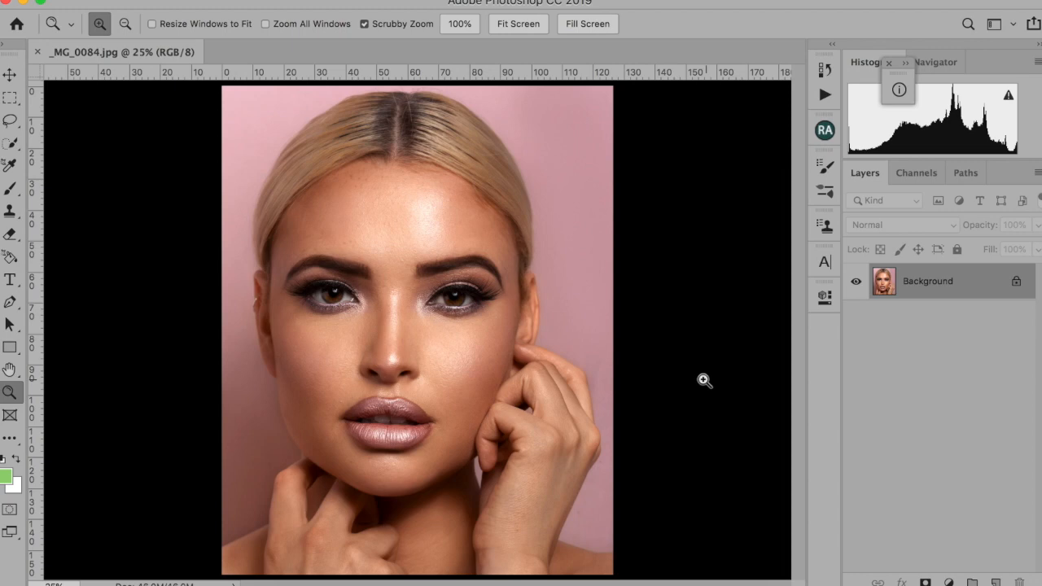
{"action": "left_click", "coordinate": [362, 380]}
{"action": "left_click", "coordinate": [362, 380]}
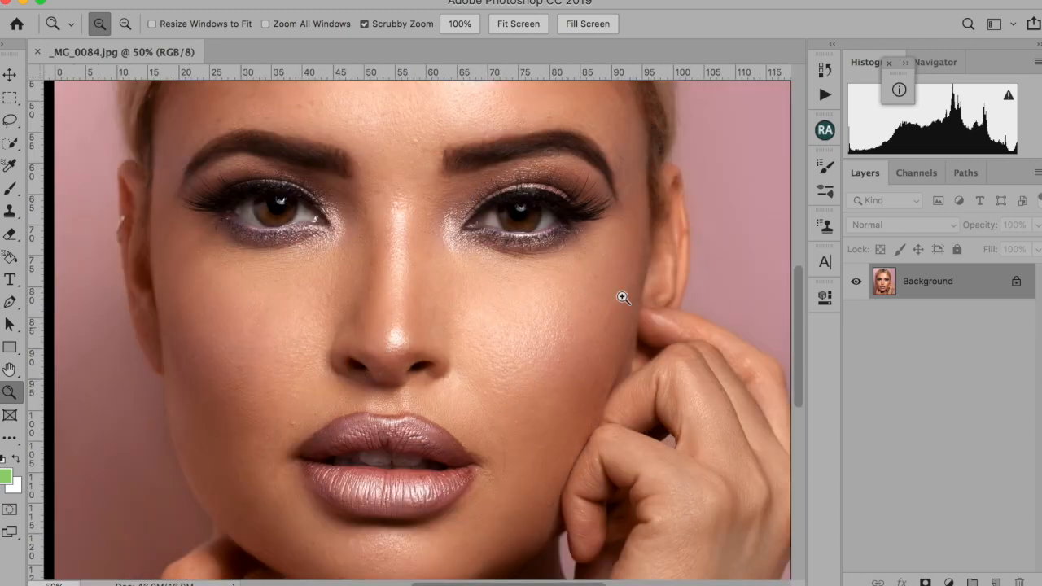
{"action": "left_click", "coordinate": [514, 24]}
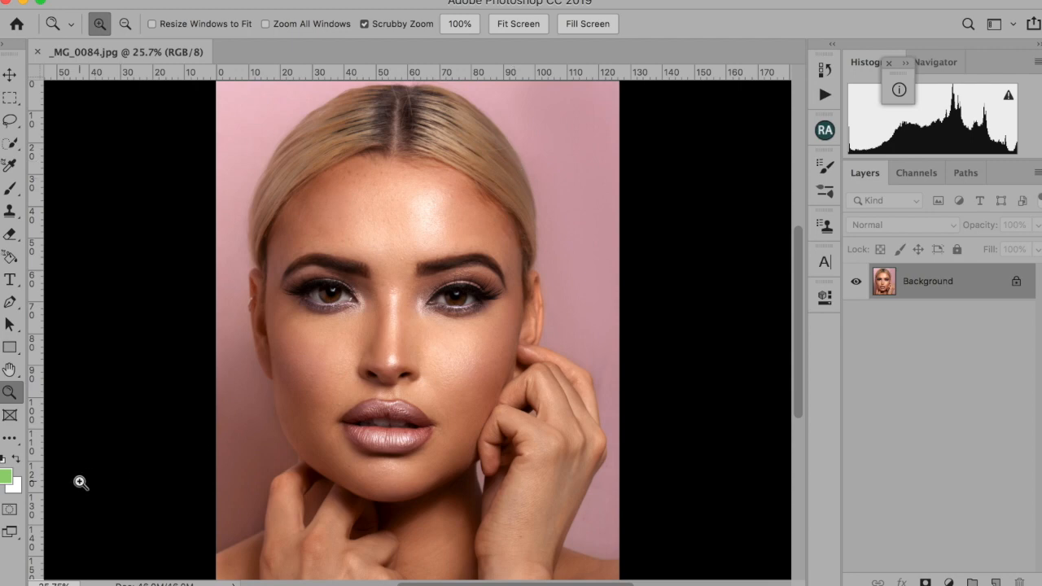
{"action": "left_click", "coordinate": [331, 252]}
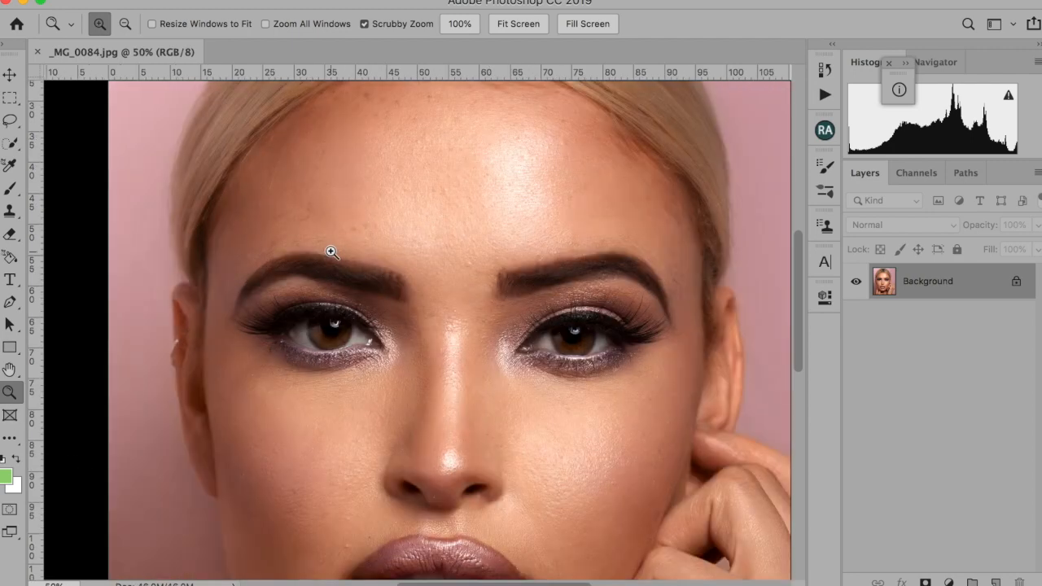
{"action": "left_click", "coordinate": [525, 24]}
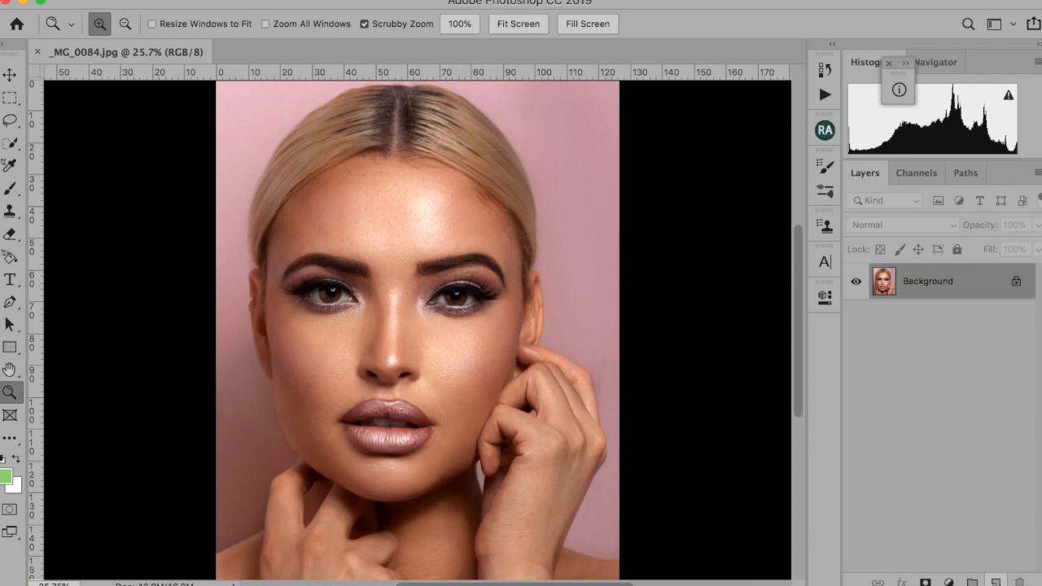
Add a new empty layer above the Background and select the Brush tool, leaving the foreground color unchanged
{"action": "left_click", "coordinate": [996, 583]}
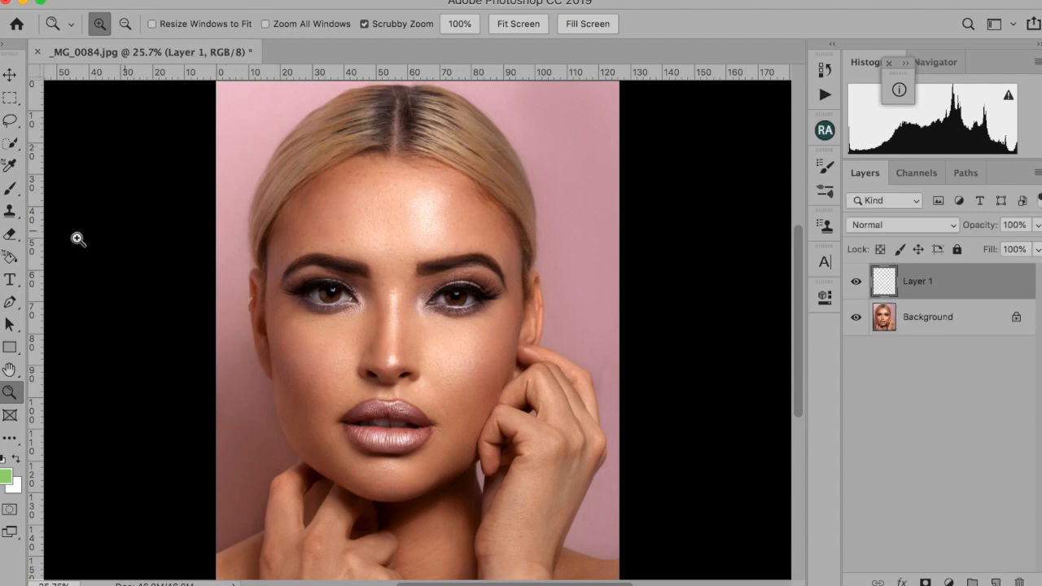
{"action": "left_click", "coordinate": [10, 192]}
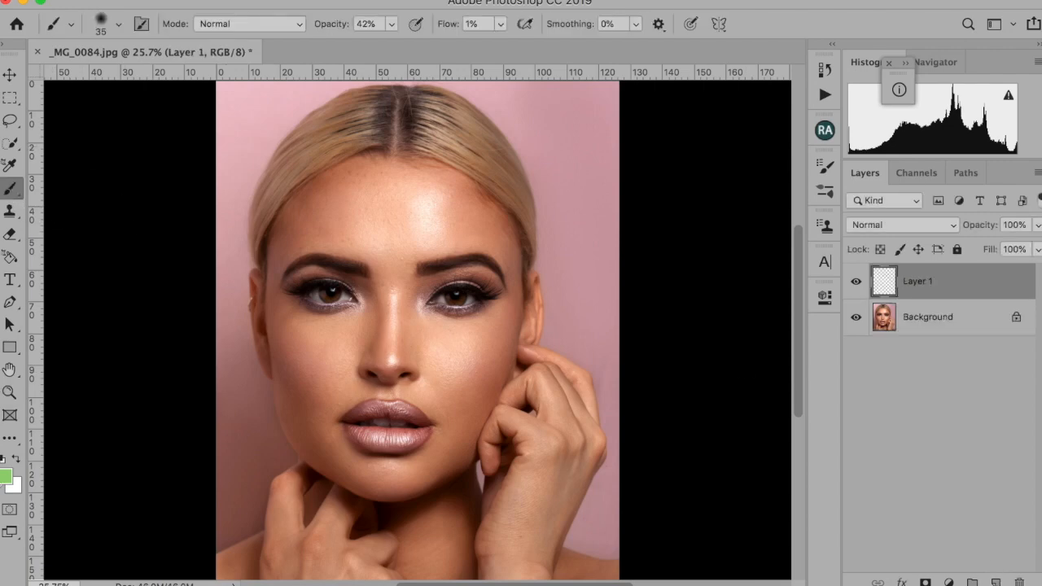
{"action": "left_click", "coordinate": [7, 476]}
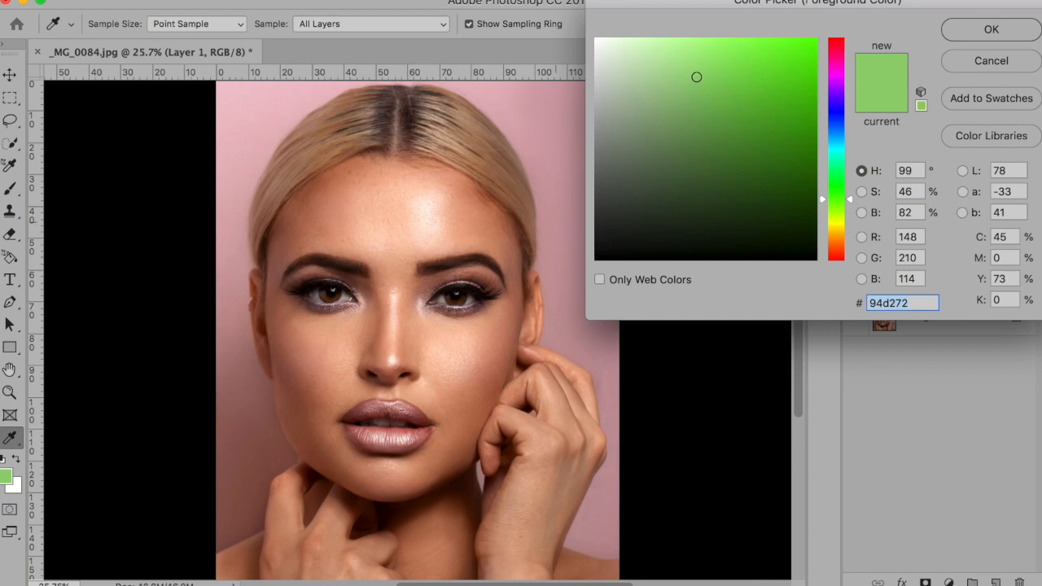
{"action": "left_click", "coordinate": [1021, 60]}
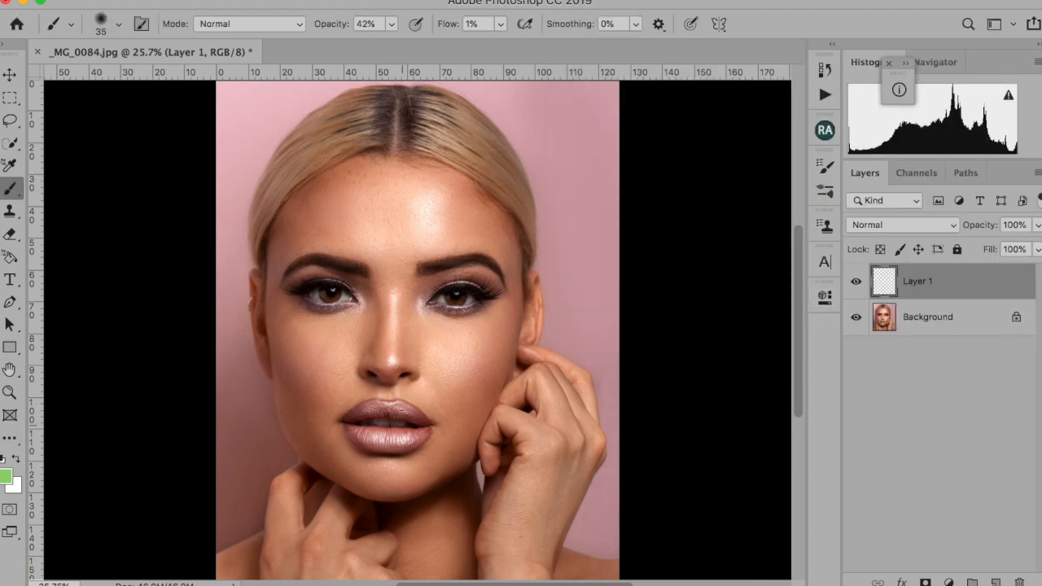
Enlarge the brush to size 400 and sample a light skin tone from the forehead beside the highlight
{"action": "key", "text": "bracketright"}
{"action": "key", "text": "bracketright"}
{"action": "key", "text": "bracketright"}
{"action": "key", "text": "bracketright"}
{"action": "key", "text": "bracketright"}
{"action": "key", "text": "bracketright"}
{"action": "key", "text": "bracketright"}
{"action": "key", "text": "bracketright"}
{"action": "key", "text": "bracketright"}
{"action": "key", "text": "bracketright"}
{"action": "key", "text": "bracketright"}
{"action": "key", "text": "bracketright"}
{"action": "left_click", "coordinate": [357, 202], "text": "alt"}
{"action": "left_click", "coordinate": [382, 220], "text": "alt"}
{"action": "left_click", "coordinate": [434, 217], "text": "alt"}
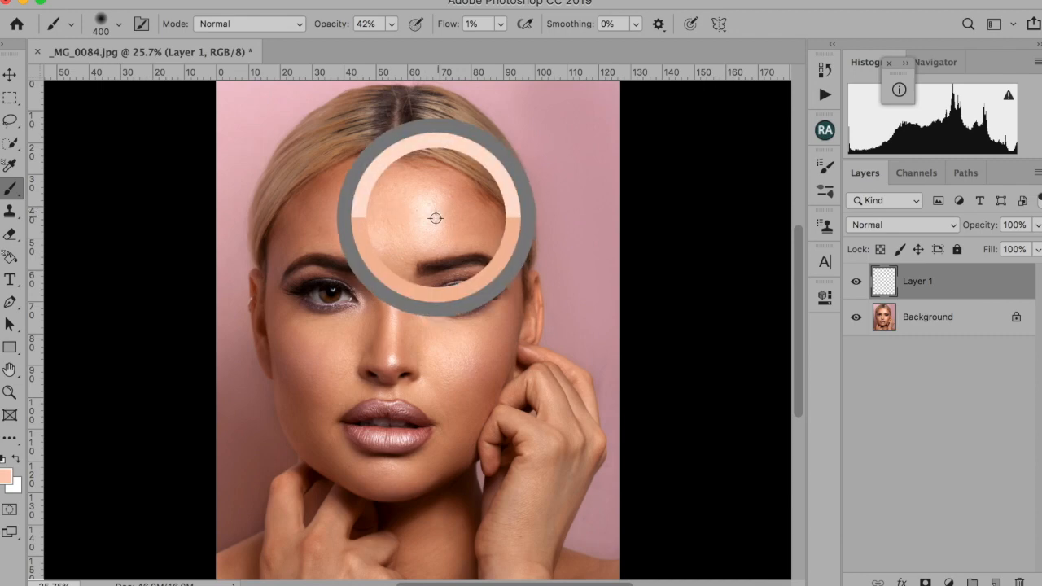
{"action": "left_click", "coordinate": [437, 239], "text": "alt"}
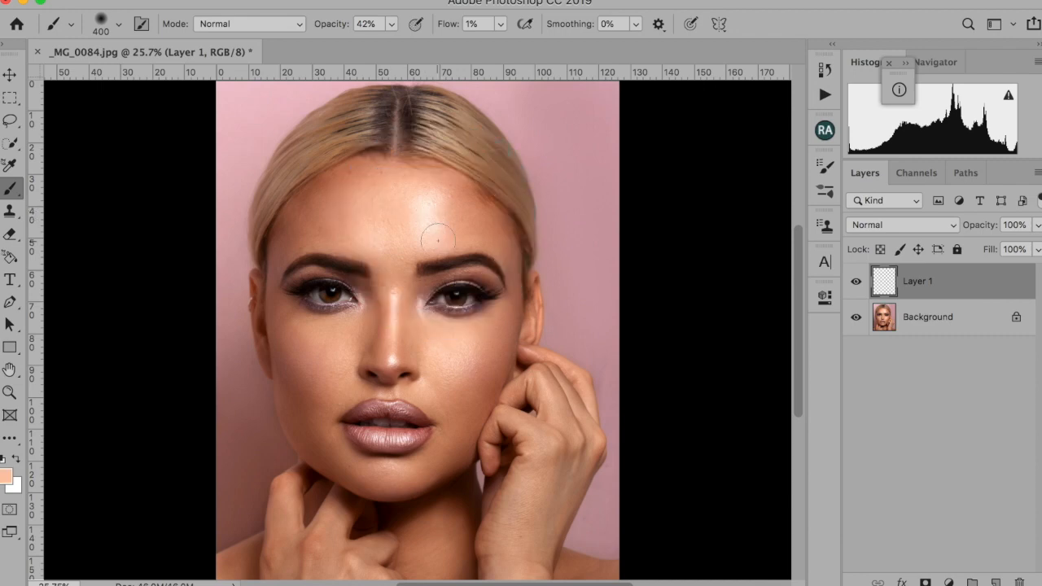
Set the brush opacity to 28% and flow to 9%, and paint the sampled tone over the forehead
{"action": "left_click", "coordinate": [392, 23]}
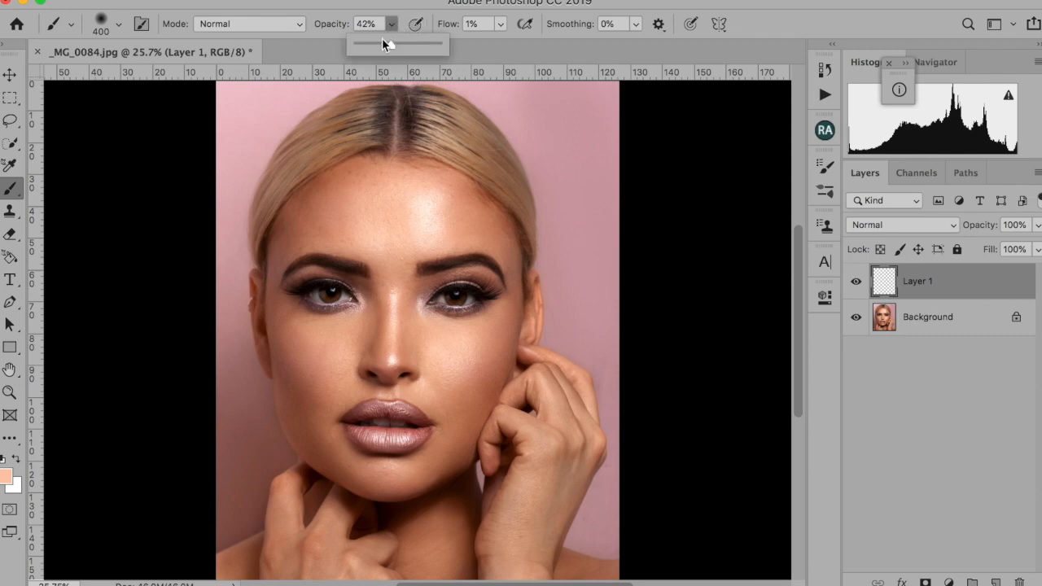
{"action": "mouse_move", "coordinate": [423, 218]}
{"action": "left_mouse_down"}
{"action": "mouse_move", "coordinate": [400, 198]}
{"action": "mouse_move", "coordinate": [392, 235]}
{"action": "mouse_move", "coordinate": [417, 240]}
{"action": "mouse_move", "coordinate": [421, 201]}
{"action": "mouse_move", "coordinate": [392, 201]}
{"action": "left_mouse_up"}
{"action": "left_click", "coordinate": [501, 24]}
{"action": "left_click_drag", "start_coordinate": [498, 42], "coordinate": [506, 42]}
{"action": "left_click", "coordinate": [404, 189]}
{"action": "mouse_move", "coordinate": [366, 176]}
{"action": "left_mouse_down"}
{"action": "mouse_move", "coordinate": [379, 228]}
{"action": "mouse_move", "coordinate": [402, 241]}
{"action": "mouse_move", "coordinate": [390, 258]}
{"action": "mouse_move", "coordinate": [399, 271]}
{"action": "mouse_move", "coordinate": [396, 236]}
{"action": "mouse_move", "coordinate": [412, 245]}
{"action": "mouse_move", "coordinate": [467, 224]}
{"action": "mouse_move", "coordinate": [448, 189]}
{"action": "mouse_move", "coordinate": [348, 207]}
{"action": "mouse_move", "coordinate": [345, 188]}
{"action": "mouse_move", "coordinate": [325, 194]}
{"action": "mouse_move", "coordinate": [356, 236]}
{"action": "left_mouse_up"}
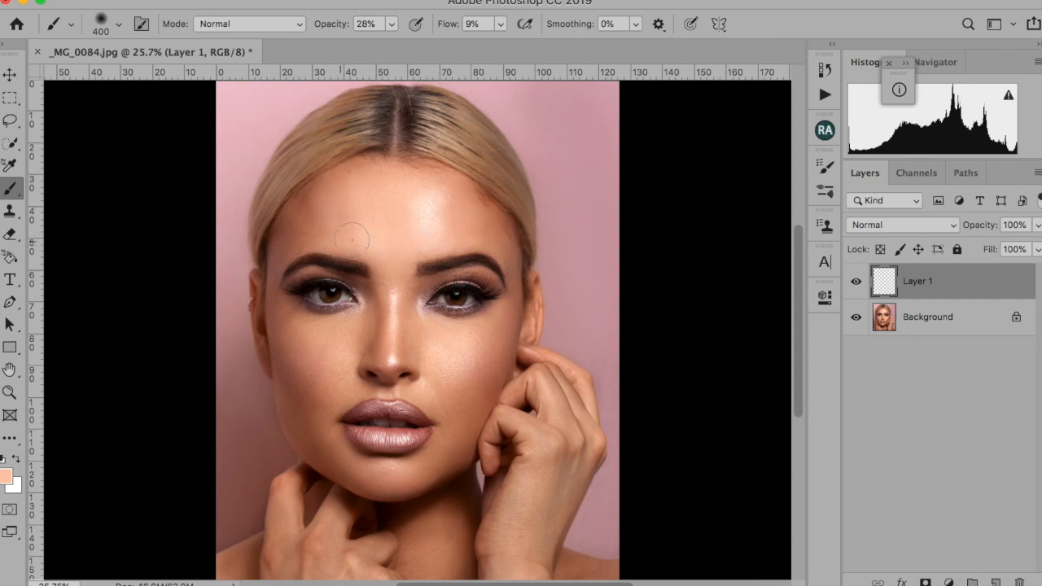
Lower the brush flow to 1% and paint softly across the forehead and around the brows
{"action": "left_click", "coordinate": [500, 24]}
{"action": "left_click_drag", "start_coordinate": [496, 45], "coordinate": [488, 45]}
{"action": "mouse_move", "coordinate": [299, 211]}
{"action": "left_mouse_down"}
{"action": "mouse_move", "coordinate": [303, 227]}
{"action": "mouse_move", "coordinate": [320, 202]}
{"action": "mouse_move", "coordinate": [472, 268]}
{"action": "mouse_move", "coordinate": [475, 220]}
{"action": "mouse_move", "coordinate": [503, 252]}
{"action": "mouse_move", "coordinate": [461, 301]}
{"action": "left_mouse_up"}
{"action": "mouse_move", "coordinate": [304, 258]}
{"action": "left_mouse_down"}
{"action": "mouse_move", "coordinate": [296, 222]}
{"action": "mouse_move", "coordinate": [282, 236]}
{"action": "mouse_move", "coordinate": [283, 250]}
{"action": "mouse_move", "coordinate": [315, 201]}
{"action": "mouse_move", "coordinate": [280, 278]}
{"action": "left_mouse_up"}
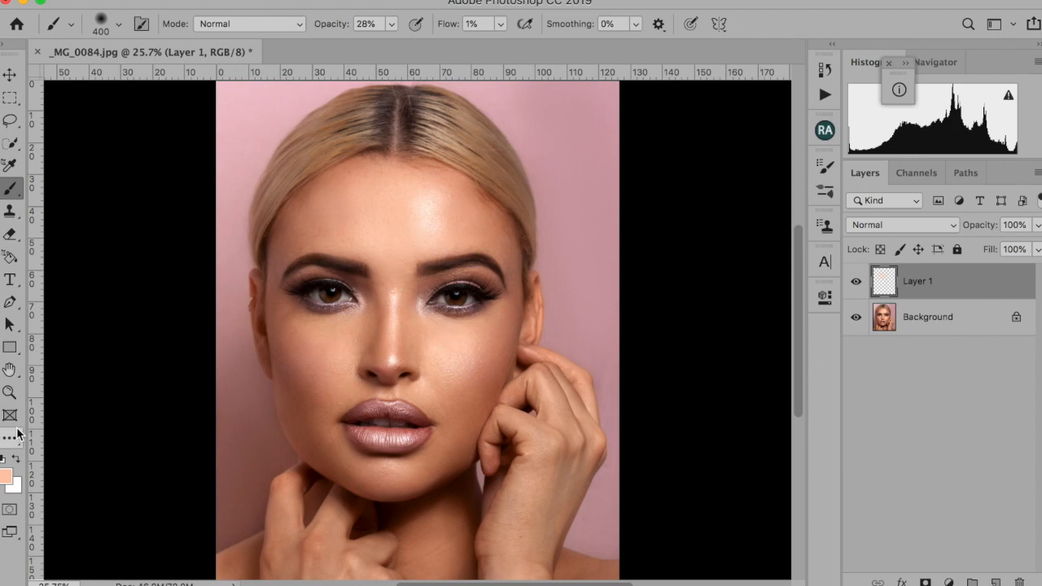
Compare the forehead up close with and without the painted layer
{"action": "left_click", "coordinate": [9, 391]}
{"action": "left_click", "coordinate": [474, 228]}
{"action": "left_click", "coordinate": [366, 221]}
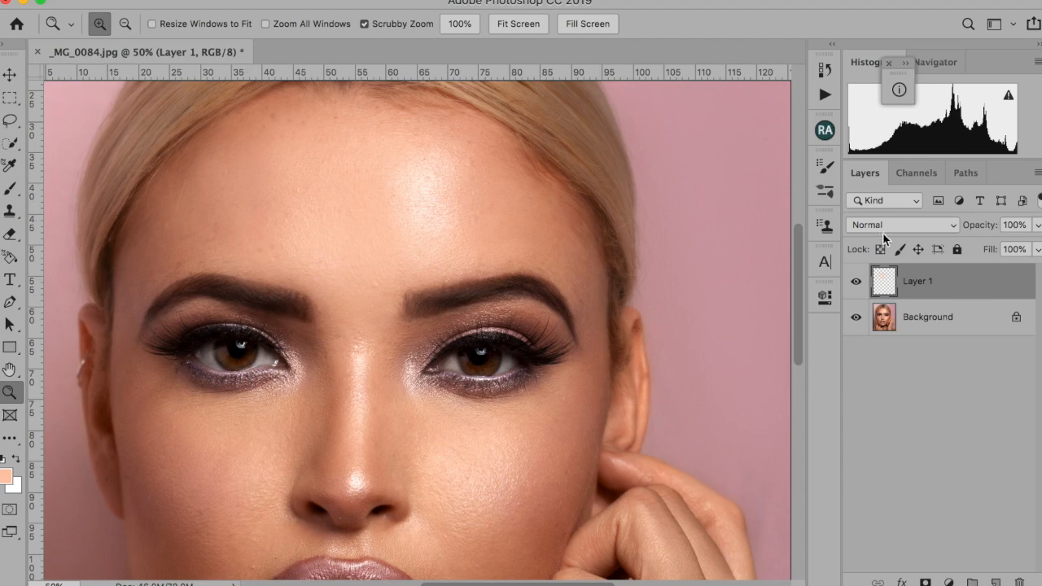
{"action": "left_click", "coordinate": [857, 282]}
{"action": "left_click", "coordinate": [858, 284]}
{"action": "left_click", "coordinate": [511, 24]}
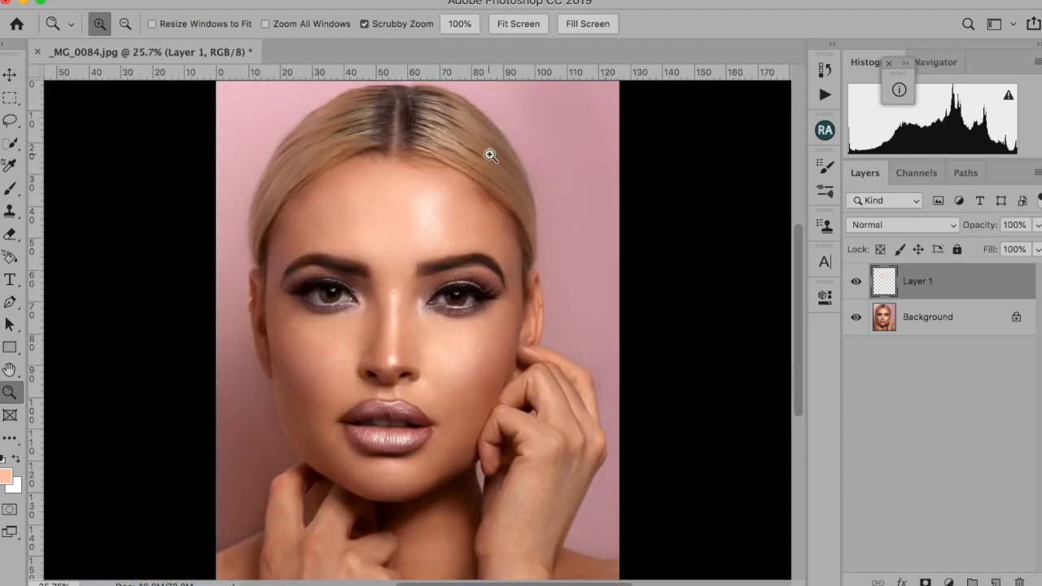
{"action": "left_click", "coordinate": [395, 170]}
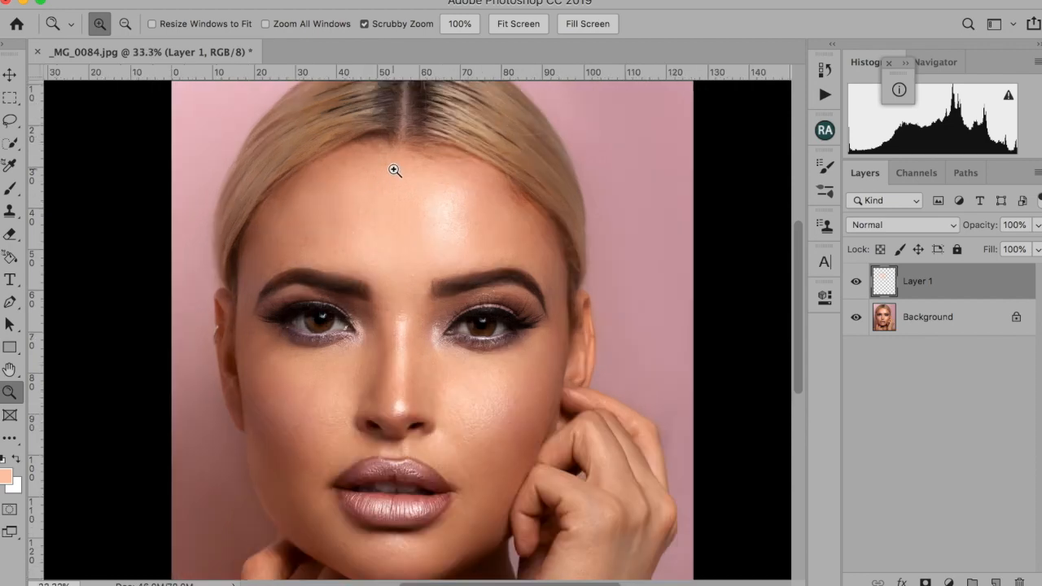
{"action": "left_click", "coordinate": [396, 167]}
{"action": "left_click", "coordinate": [395, 170]}
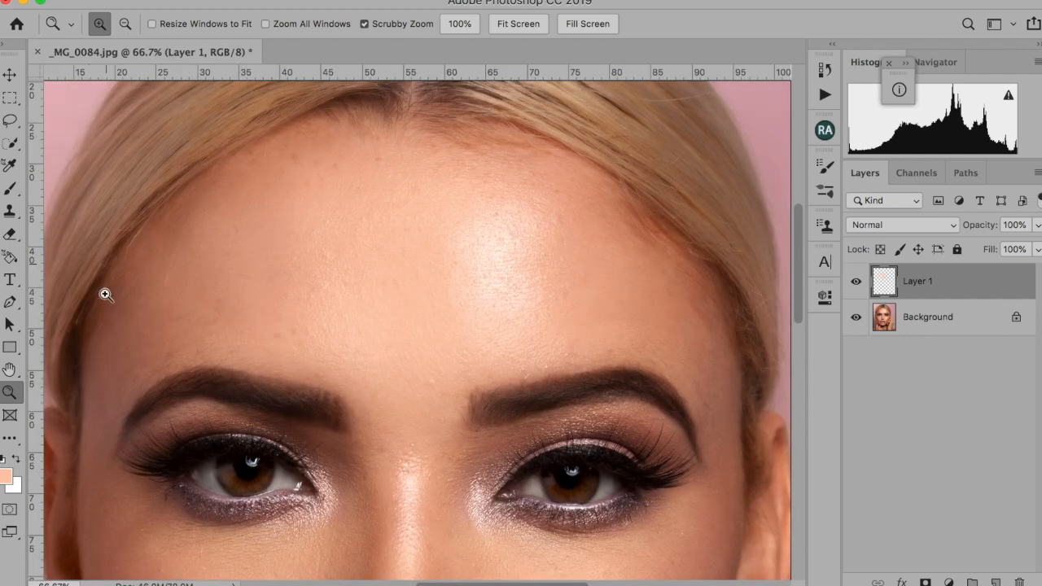
{"action": "left_click", "coordinate": [855, 285]}
{"action": "left_click", "coordinate": [855, 283]}
{"action": "left_click", "coordinate": [517, 24]}
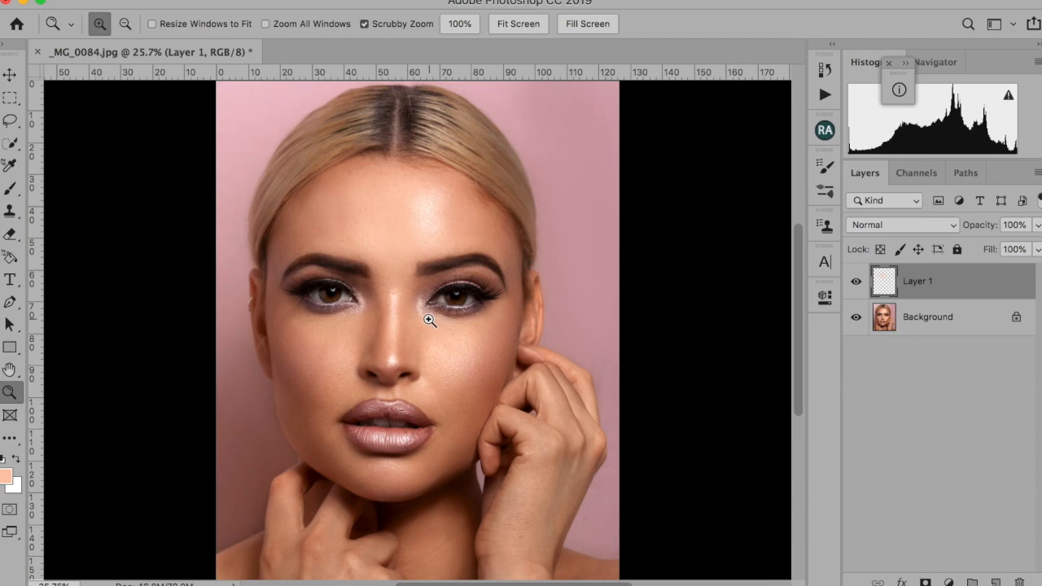
Resize the brush to 500 and sample a skin tone from the shaded side of the forehead
{"action": "left_click", "coordinate": [11, 189]}
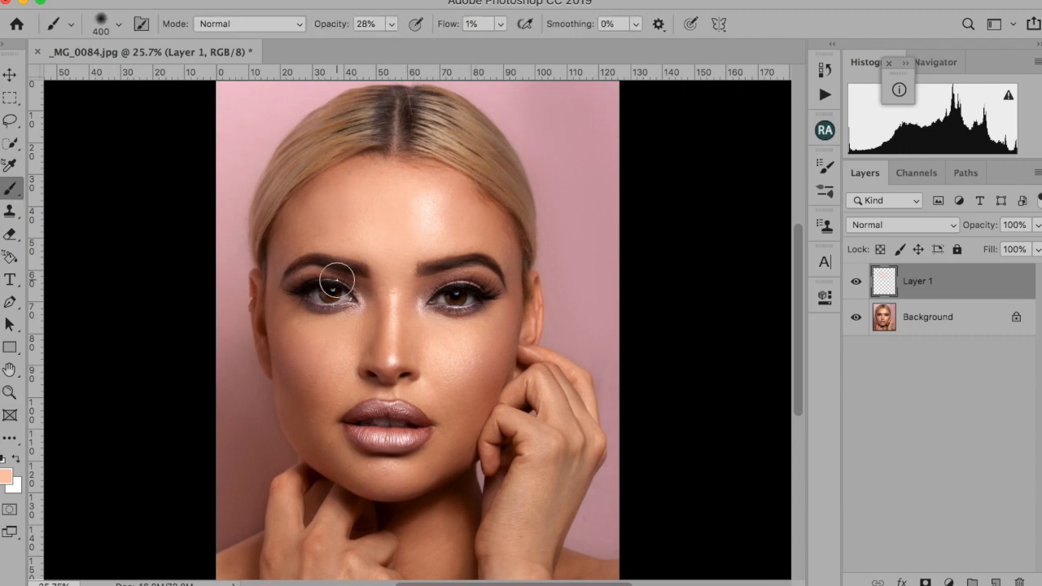
{"action": "key", "text": "bracketleft"}
{"action": "key", "text": "bracketleft"}
{"action": "key", "text": "bracketleft"}
{"action": "left_click", "coordinate": [298, 225], "text": "alt"}
{"action": "key", "text": "bracketright"}
{"action": "key", "text": "bracketright"}
Sample a skin tone from the cheek beside the hand and paint over that cheek and the nose area with a size 300 brush
{"action": "left_click", "coordinate": [461, 343], "text": "alt"}
{"action": "left_click", "coordinate": [458, 364], "text": "alt"}
{"action": "left_click", "coordinate": [480, 377], "text": "alt"}
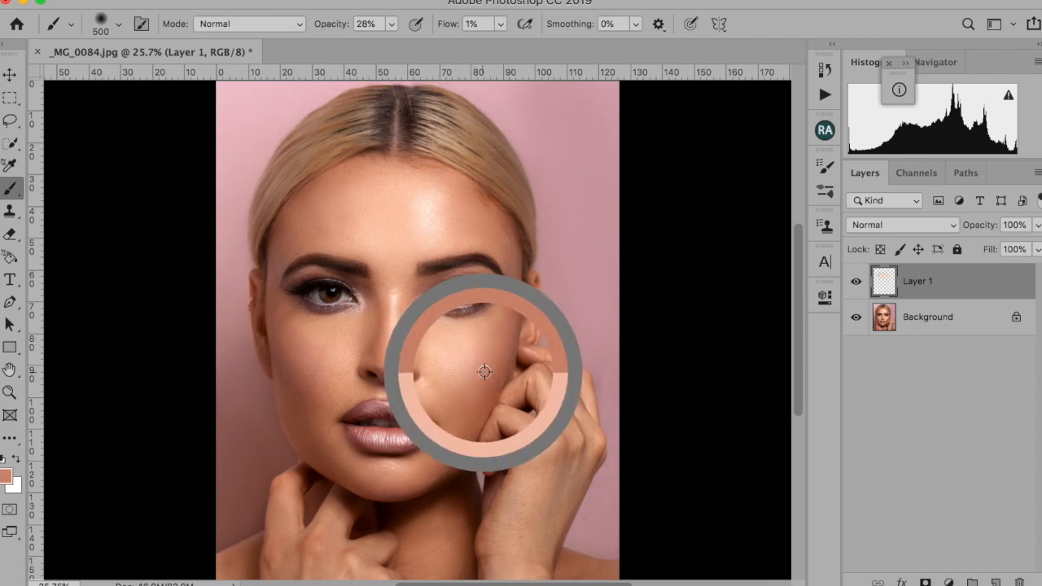
{"action": "key", "text": "bracketleft"}
{"action": "key", "text": "bracketleft"}
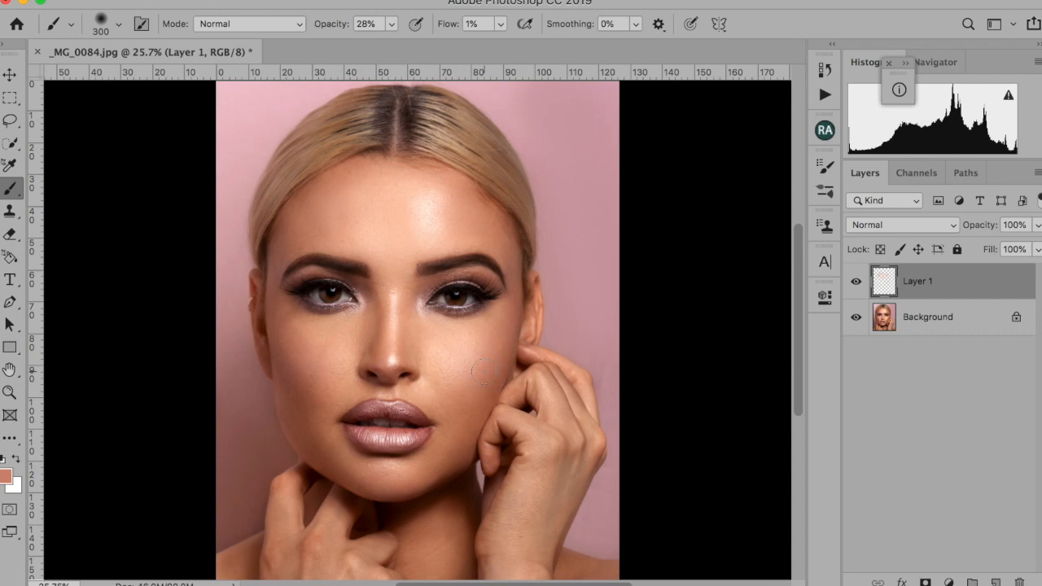
{"action": "mouse_move", "coordinate": [488, 369]}
{"action": "left_mouse_down"}
{"action": "mouse_move", "coordinate": [449, 372]}
{"action": "mouse_move", "coordinate": [466, 361]}
{"action": "mouse_move", "coordinate": [463, 377]}
{"action": "mouse_move", "coordinate": [464, 360]}
{"action": "mouse_move", "coordinate": [495, 342]}
{"action": "left_mouse_up"}
{"action": "mouse_move", "coordinate": [473, 398]}
{"action": "left_mouse_down"}
{"action": "mouse_move", "coordinate": [455, 466]}
{"action": "mouse_move", "coordinate": [446, 392]}
{"action": "mouse_move", "coordinate": [429, 360]}
{"action": "mouse_move", "coordinate": [478, 351]}
{"action": "mouse_move", "coordinate": [414, 297]}
{"action": "left_mouse_up"}
{"action": "left_click_drag", "start_coordinate": [423, 371], "coordinate": [433, 378]}
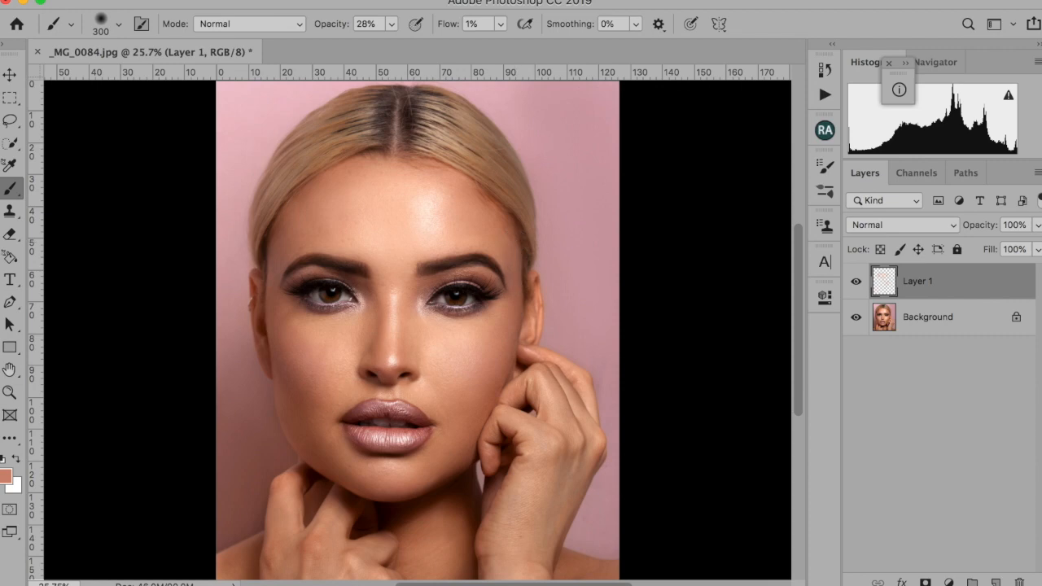
Examine the painted cheek up close and compare it with and without the painted layer
{"action": "left_click", "coordinate": [9, 392]}
{"action": "left_click", "coordinate": [506, 397]}
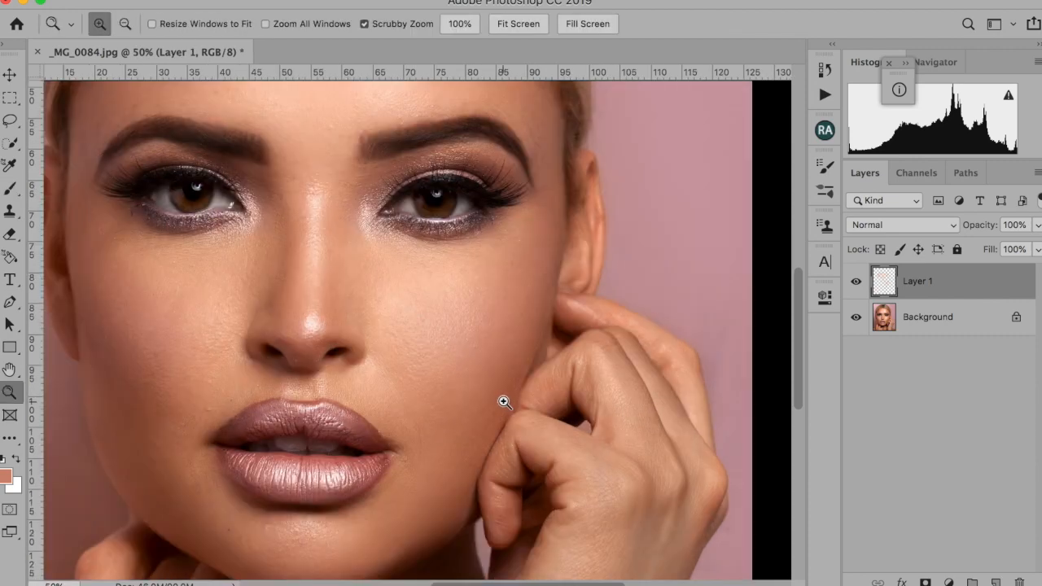
{"action": "left_click", "coordinate": [503, 401]}
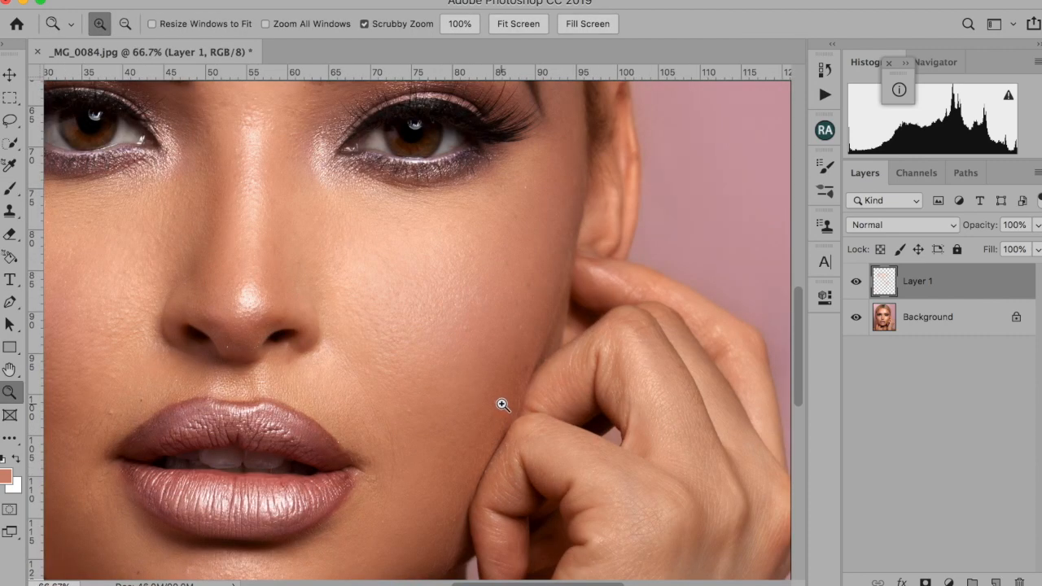
{"action": "left_click", "coordinate": [10, 188]}
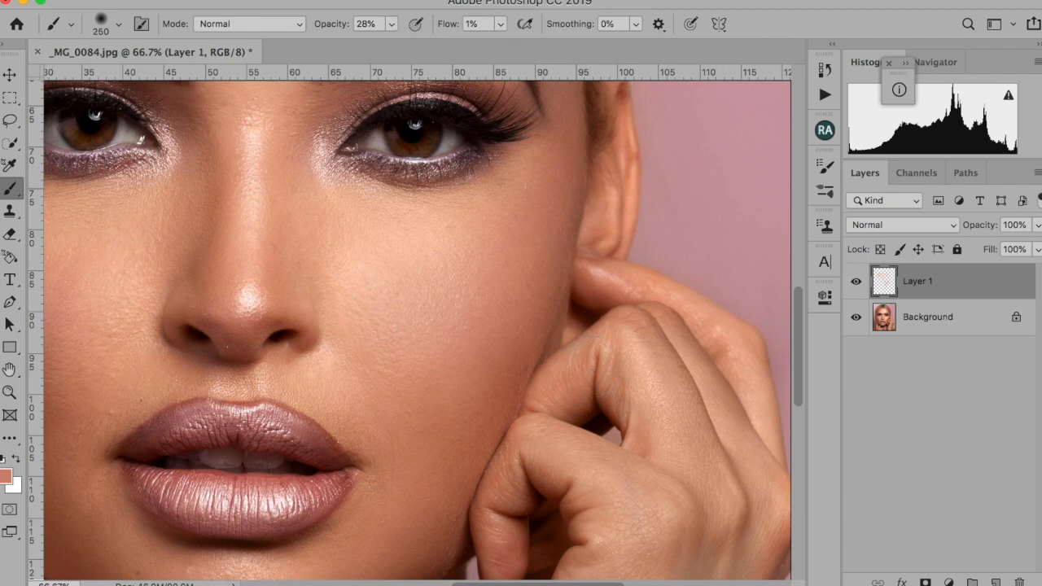
{"action": "key", "text": "z"}
{"action": "left_click", "coordinate": [531, 26]}
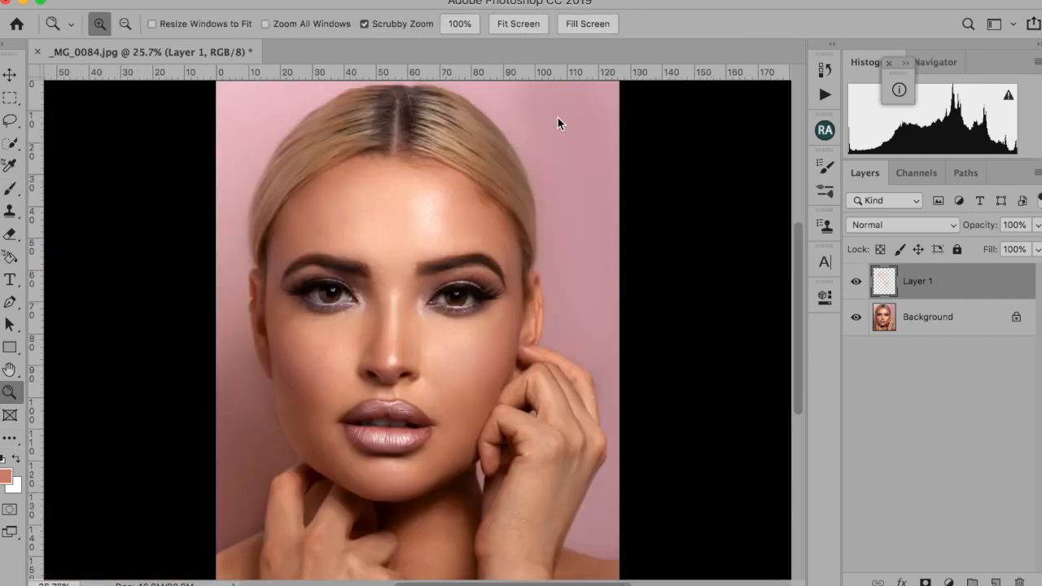
{"action": "left_click", "coordinate": [478, 435]}
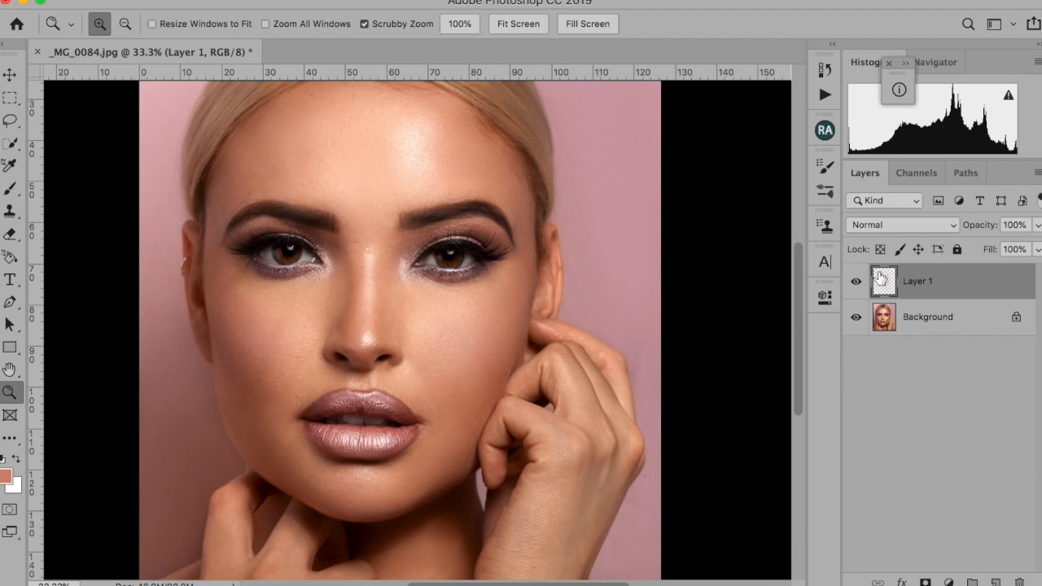
{"action": "left_click", "coordinate": [856, 284]}
{"action": "left_click", "coordinate": [856, 284]}
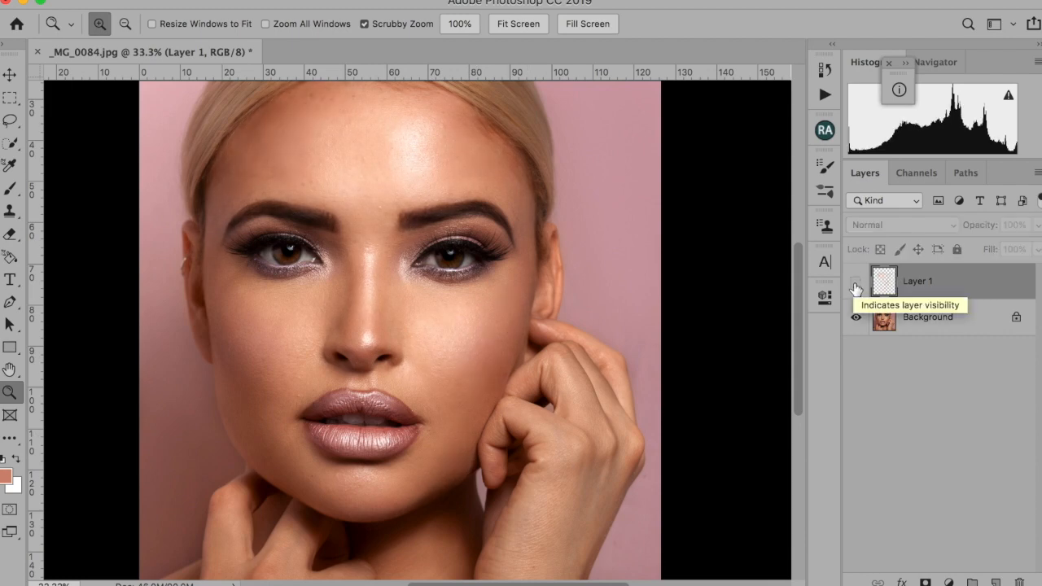
{"action": "left_click", "coordinate": [856, 285]}
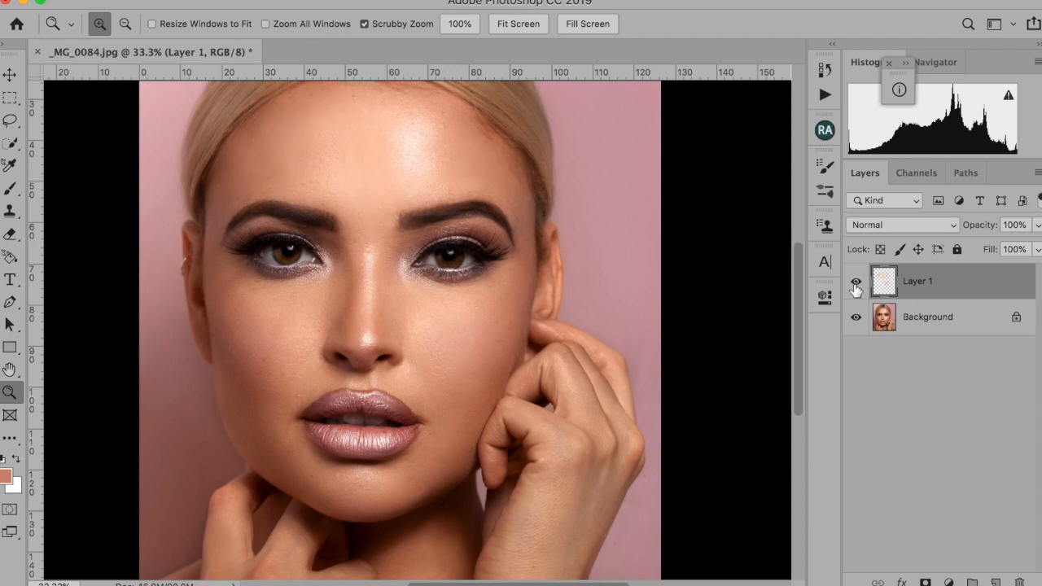
{"action": "left_click", "coordinate": [519, 24]}
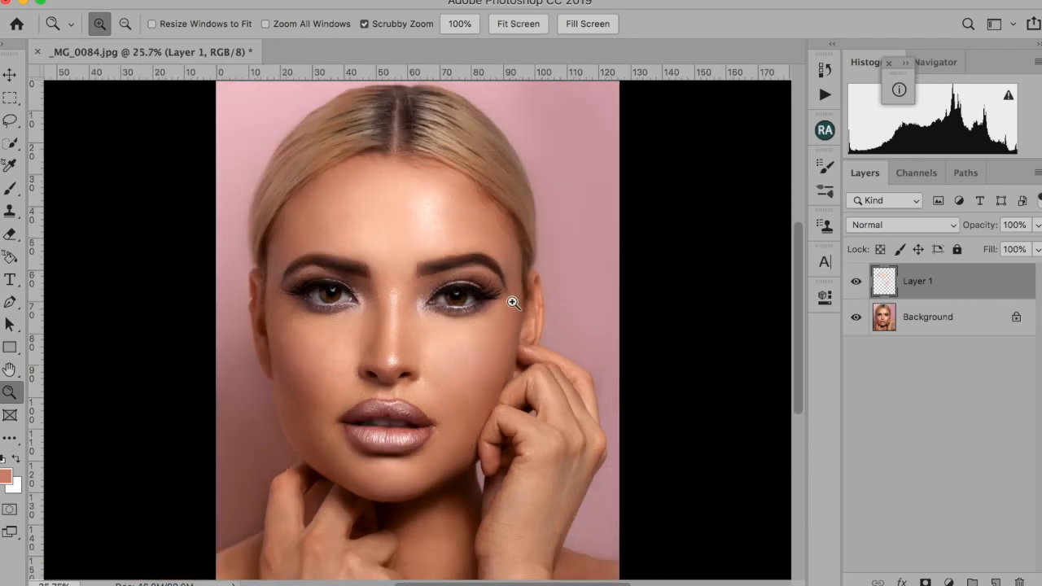
Enlarge the brush to size 500 for painting over the facial skin
{"action": "left_click", "coordinate": [10, 189]}
{"action": "key", "text": "bracketright"}
{"action": "key", "text": "bracketright"}
{"action": "key", "text": "bracketright"}
{"action": "key", "text": "bracketright"}
{"action": "key", "text": "bracketright"}
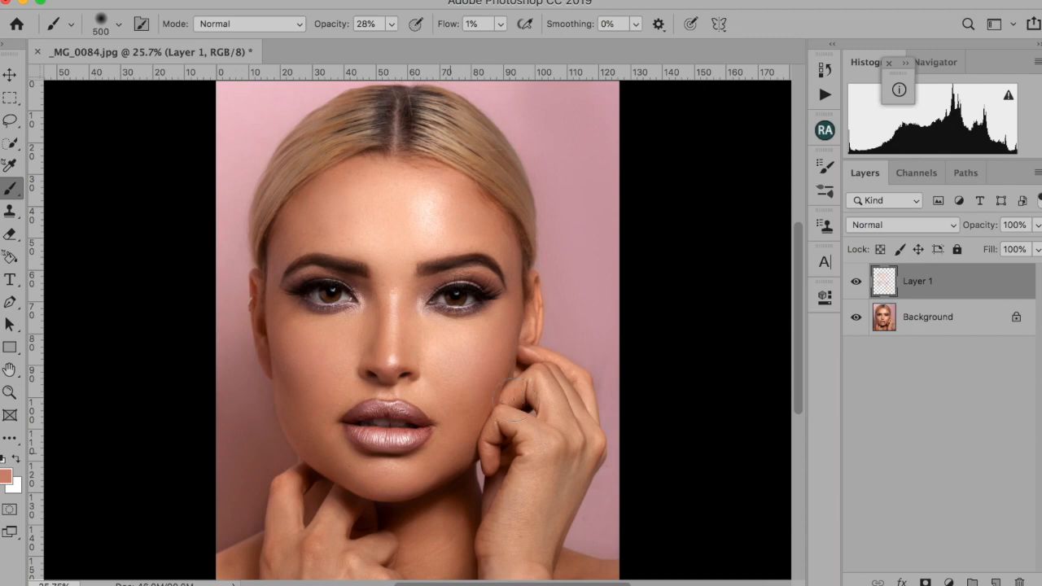
Compare the whole face with and without the painted layer and inspect the skin texture on the cheek beside the hand
{"action": "left_click", "coordinate": [857, 282]}
{"action": "left_click", "coordinate": [860, 284]}
{"action": "left_click", "coordinate": [861, 290]}
{"action": "left_click", "coordinate": [858, 285]}
{"action": "key", "text": "z"}
{"action": "left_click", "coordinate": [489, 361]}
{"action": "left_click", "coordinate": [480, 344]}
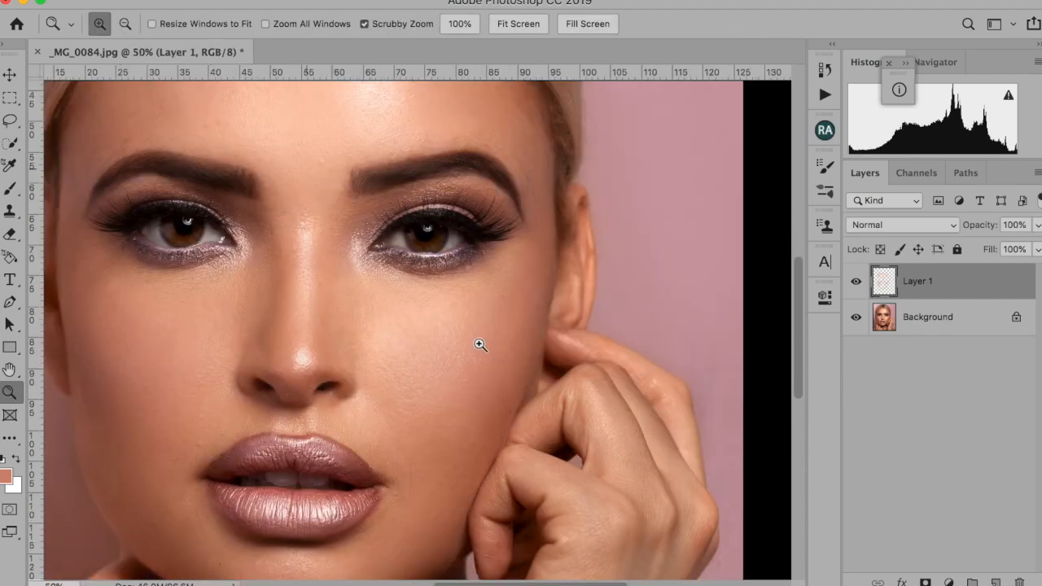
{"action": "left_click", "coordinate": [475, 356]}
{"action": "left_click", "coordinate": [474, 356]}
{"action": "left_click", "coordinate": [474, 356]}
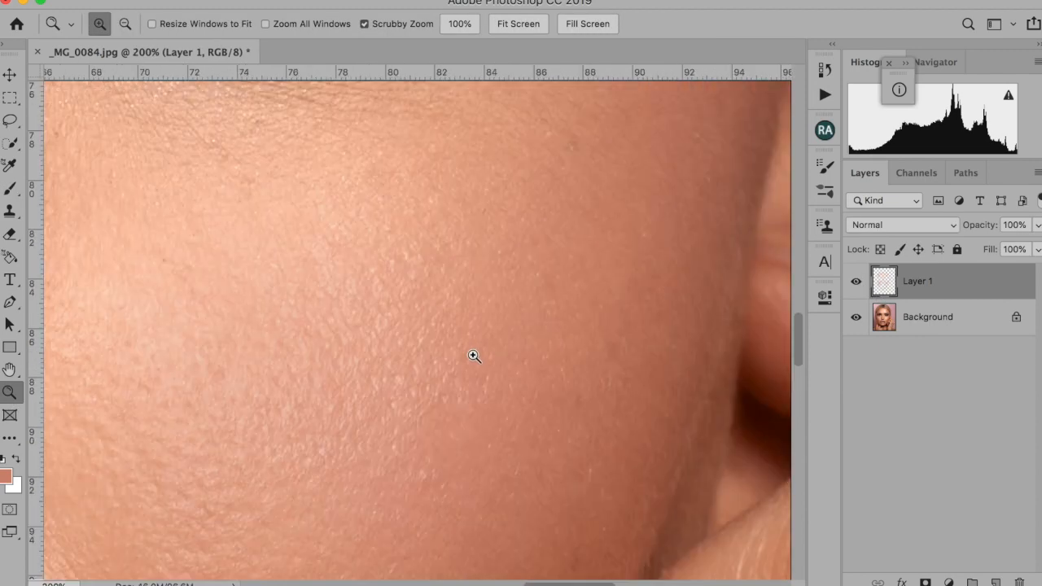
{"action": "left_click", "coordinate": [125, 23]}
{"action": "left_click", "coordinate": [173, 207]}
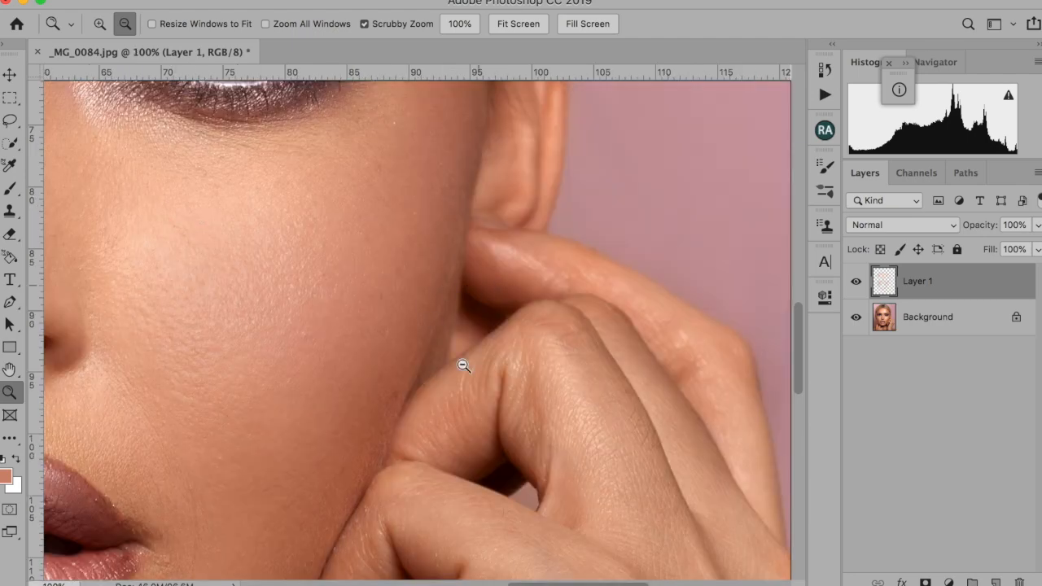
Circle the cheek beside the hand in black with a size 20 brush at 100% opacity and 36% flow
{"action": "left_click_drag", "start_coordinate": [577, 583], "coordinate": [561, 584]}
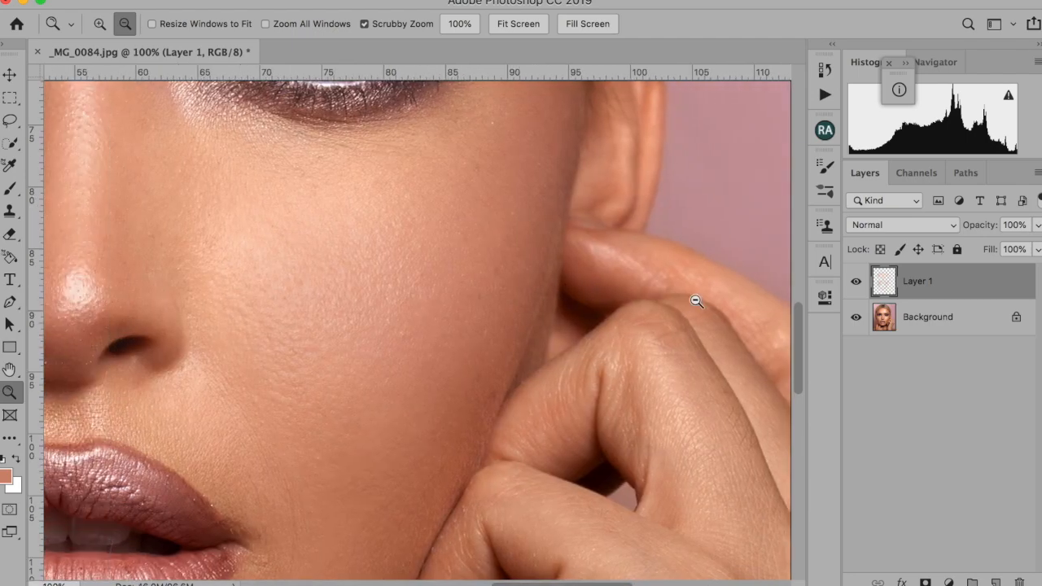
{"action": "left_click_drag", "start_coordinate": [800, 321], "coordinate": [801, 310]}
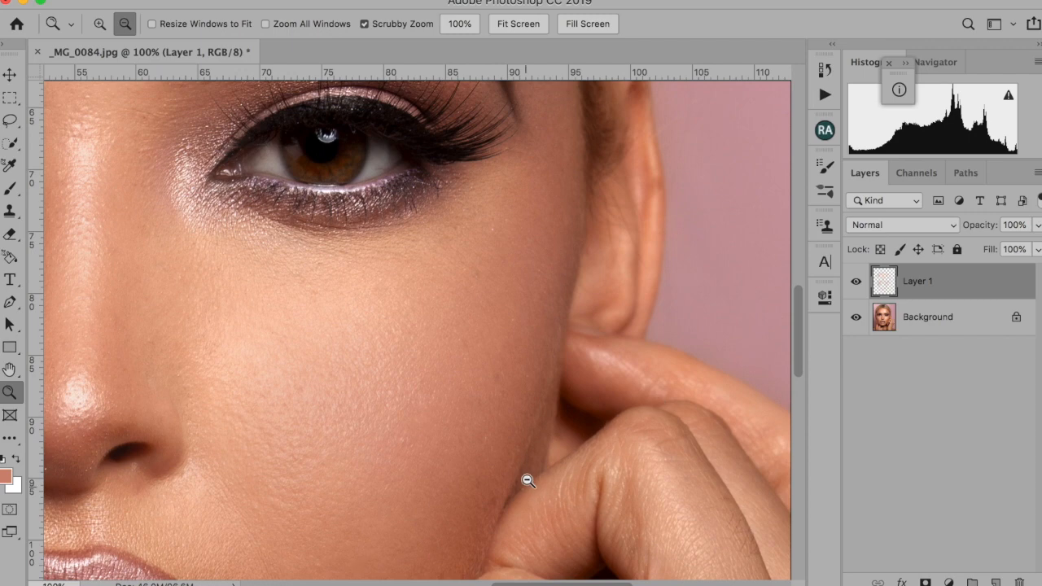
{"action": "left_click", "coordinate": [10, 188]}
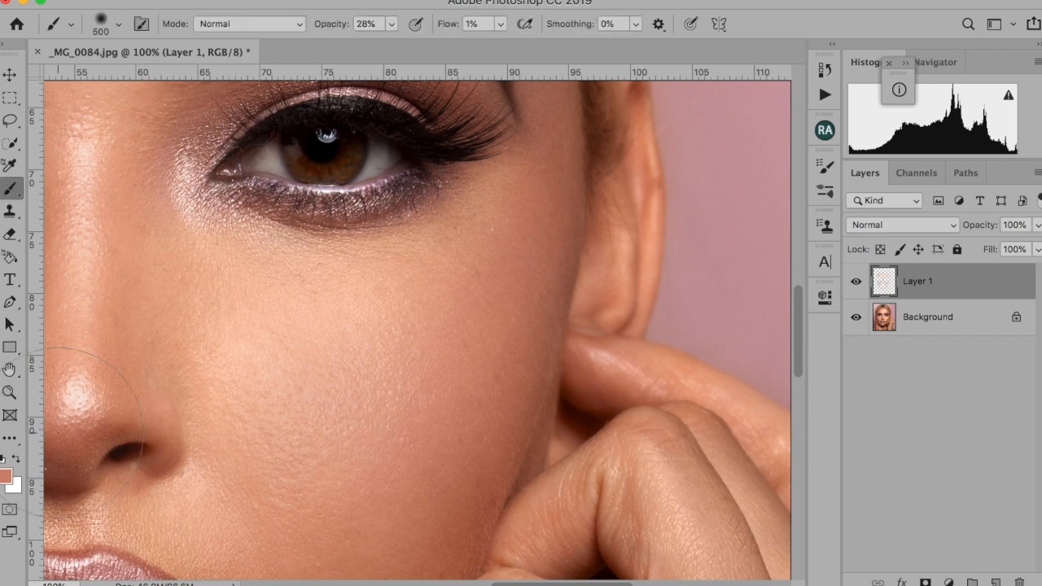
{"action": "key", "text": "d"}
{"action": "key", "text": "bracketleft"}
{"action": "key", "text": "bracketleft"}
{"action": "key", "text": "bracketleft"}
{"action": "key", "text": "bracketleft"}
{"action": "left_click", "coordinate": [391, 23]}
{"action": "left_click_drag", "start_coordinate": [390, 47], "coordinate": [529, 44]}
{"action": "left_click", "coordinate": [501, 24]}
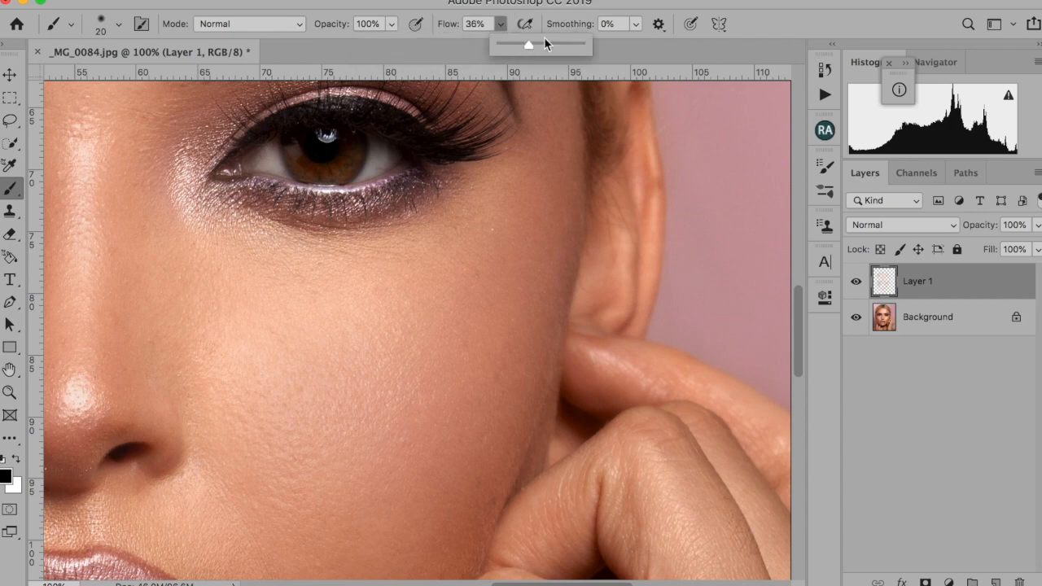
{"action": "mouse_move", "coordinate": [360, 228]}
{"action": "left_mouse_down"}
{"action": "mouse_move", "coordinate": [293, 510]}
{"action": "mouse_move", "coordinate": [464, 319]}
{"action": "mouse_move", "coordinate": [382, 263]}
{"action": "mouse_move", "coordinate": [364, 230]}
{"action": "mouse_move", "coordinate": [389, 271]}
{"action": "left_mouse_up"}
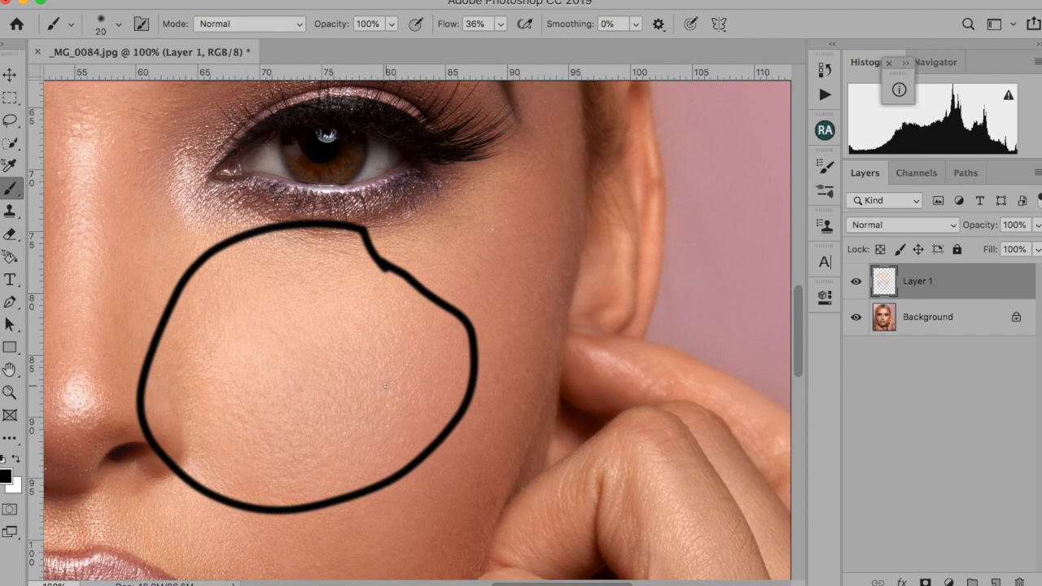
Compare the circled cheek up close with and without the painted layer
{"action": "left_click", "coordinate": [856, 282]}
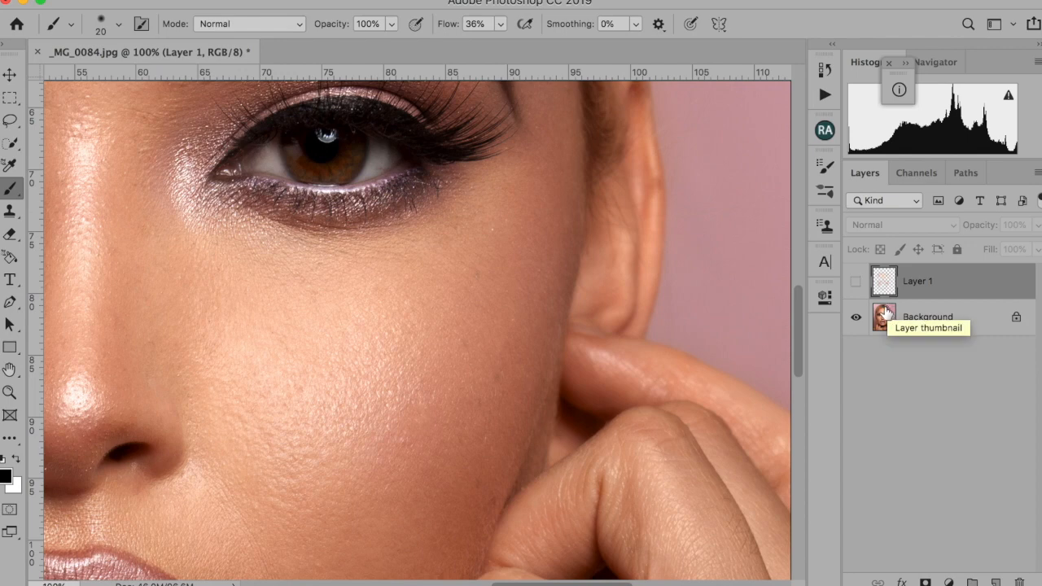
{"action": "left_click", "coordinate": [856, 282]}
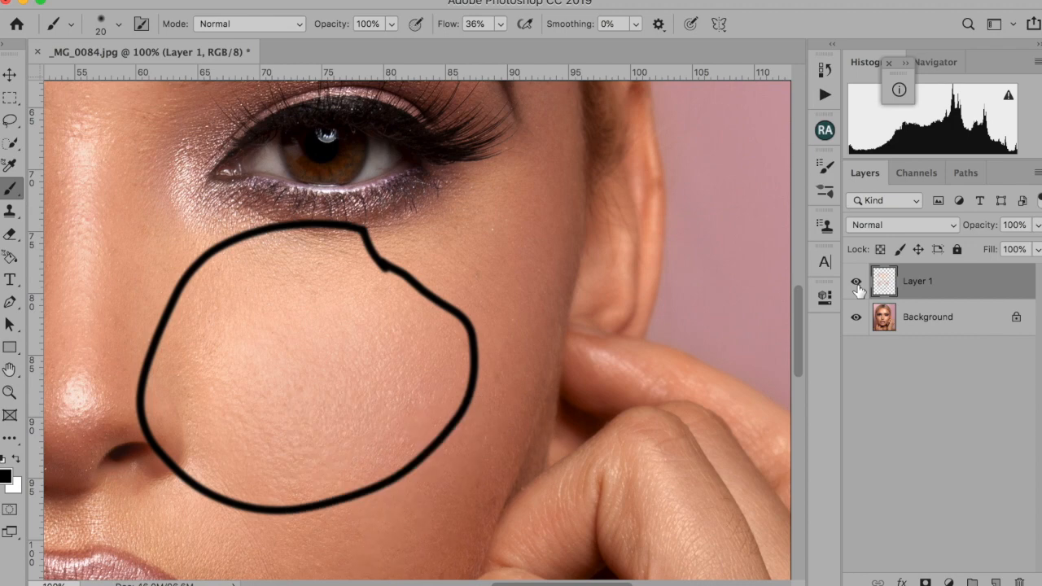
{"action": "left_click", "coordinate": [856, 282]}
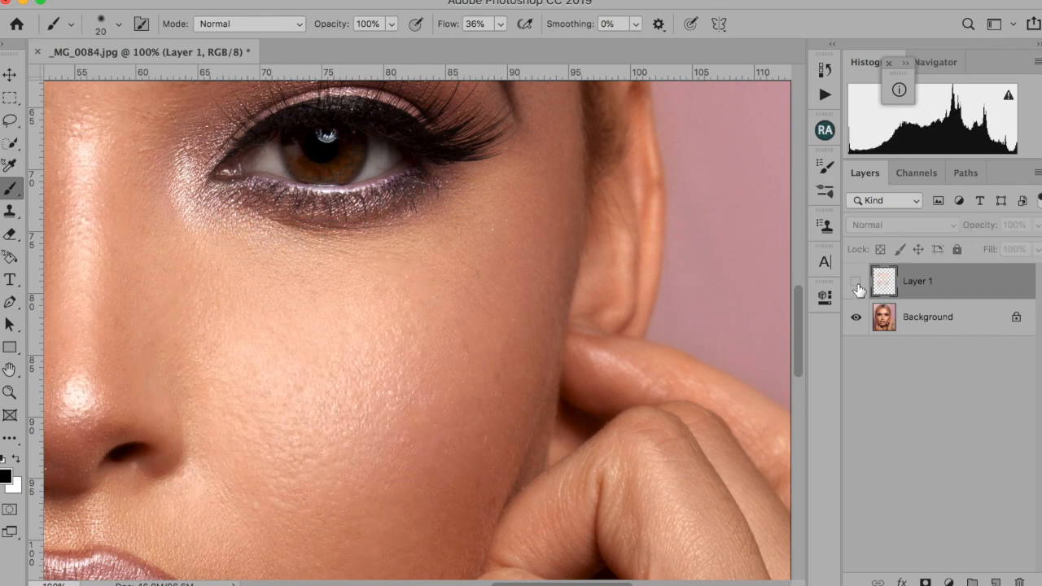
{"action": "left_click", "coordinate": [856, 283]}
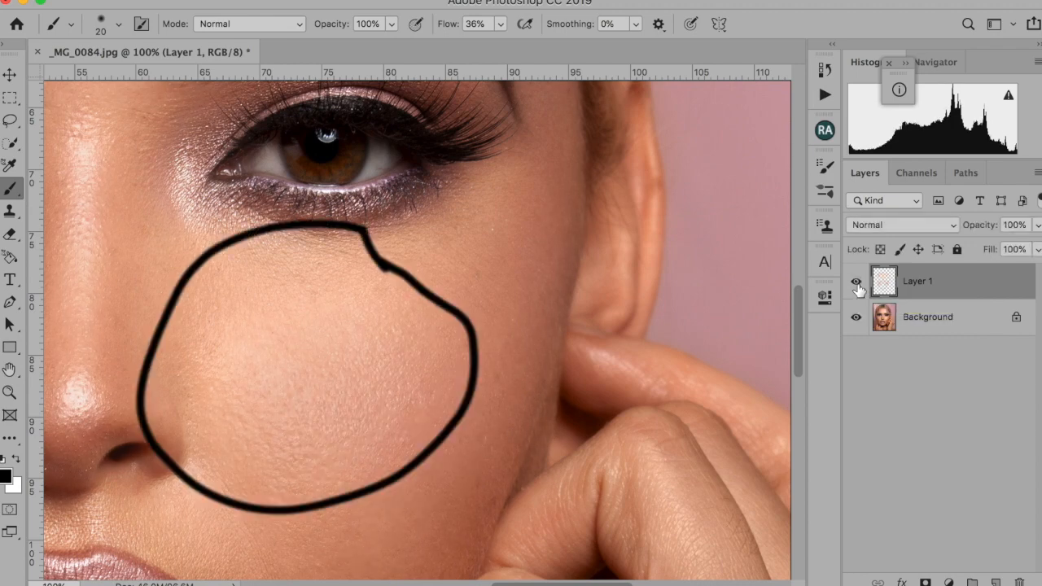
Compare the whole face with and without the painted layer and inspect the circled cheek's skin texture
{"action": "key", "text": "z"}
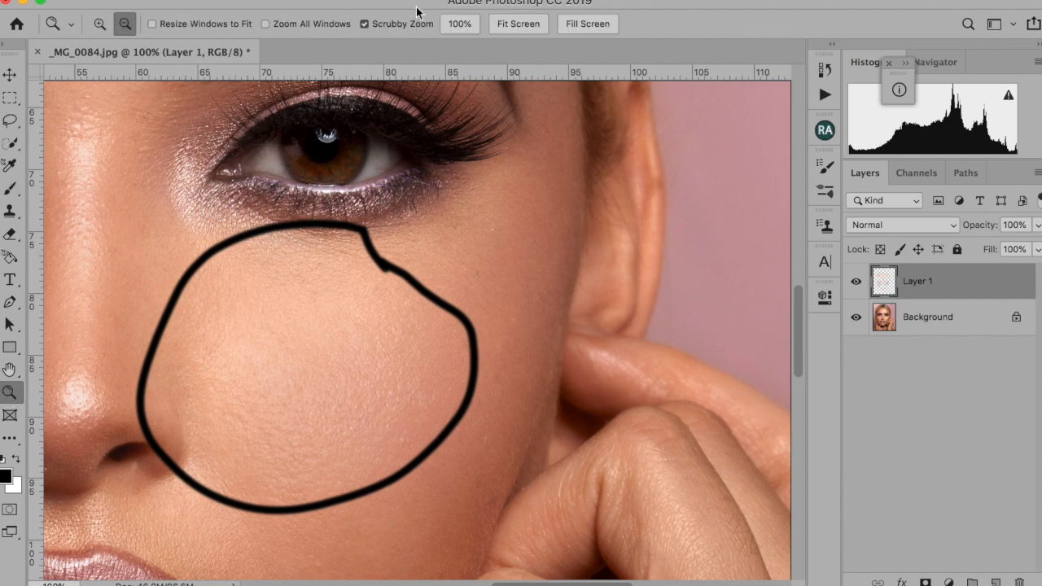
{"action": "left_click", "coordinate": [519, 23]}
{"action": "left_click", "coordinate": [856, 282]}
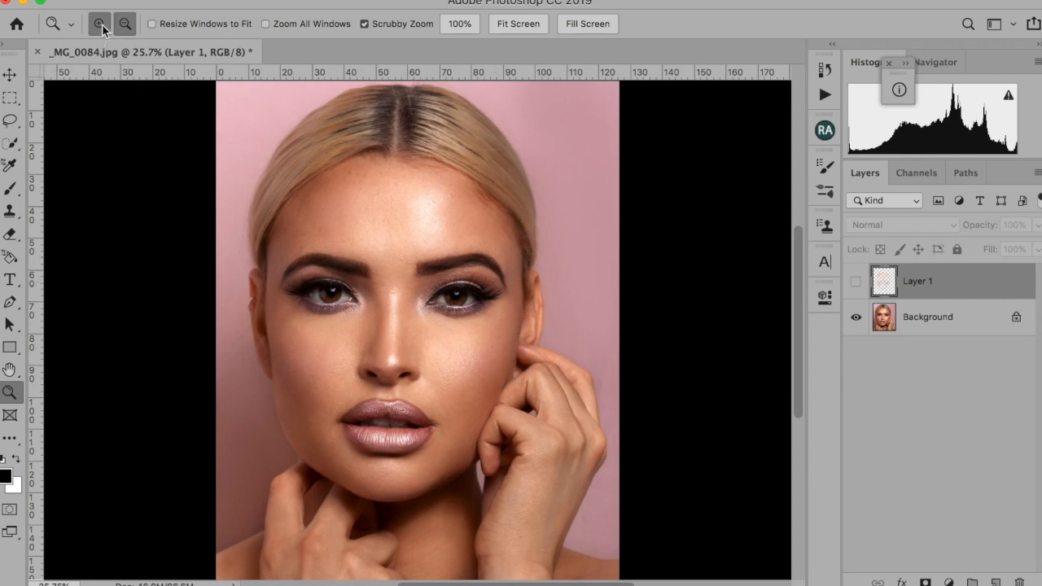
{"action": "left_click", "coordinate": [855, 282]}
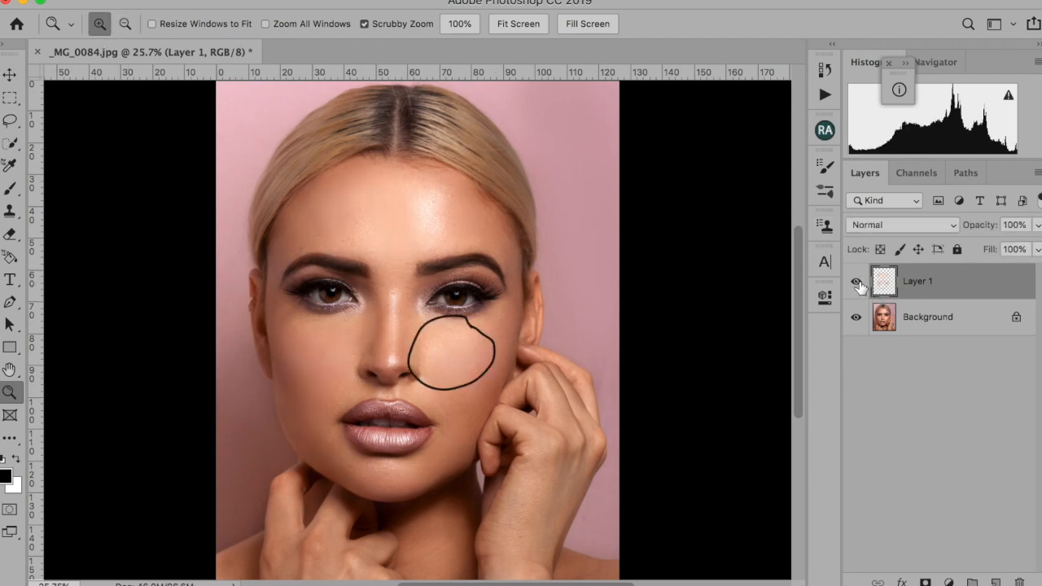
{"action": "left_click", "coordinate": [857, 282]}
{"action": "left_click", "coordinate": [856, 282]}
{"action": "left_click", "coordinate": [480, 359]}
{"action": "left_click", "coordinate": [480, 359]}
{"action": "left_click", "coordinate": [481, 359]}
{"action": "left_click", "coordinate": [480, 360]}
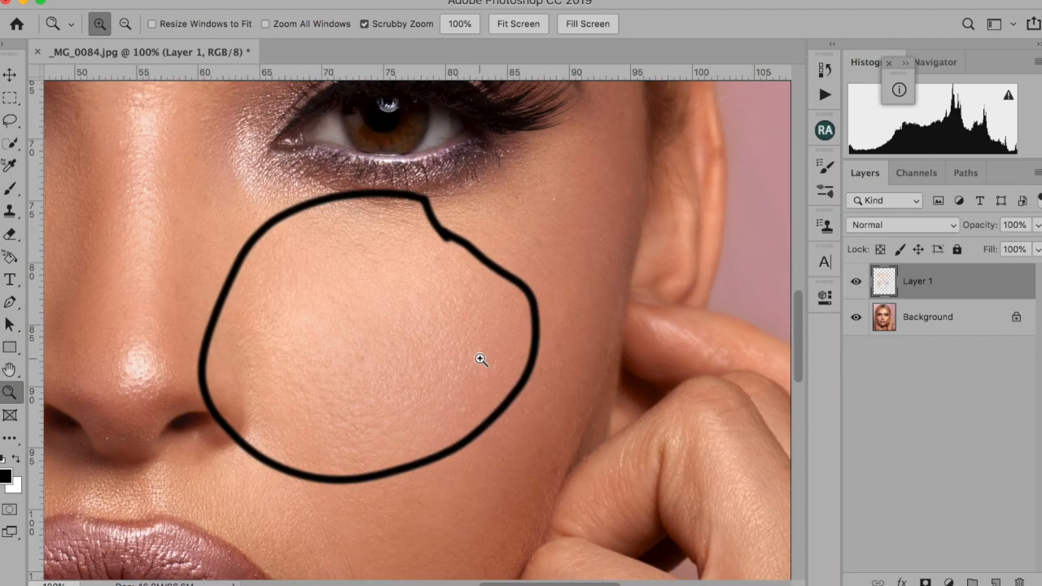
{"action": "left_click", "coordinate": [506, 24]}
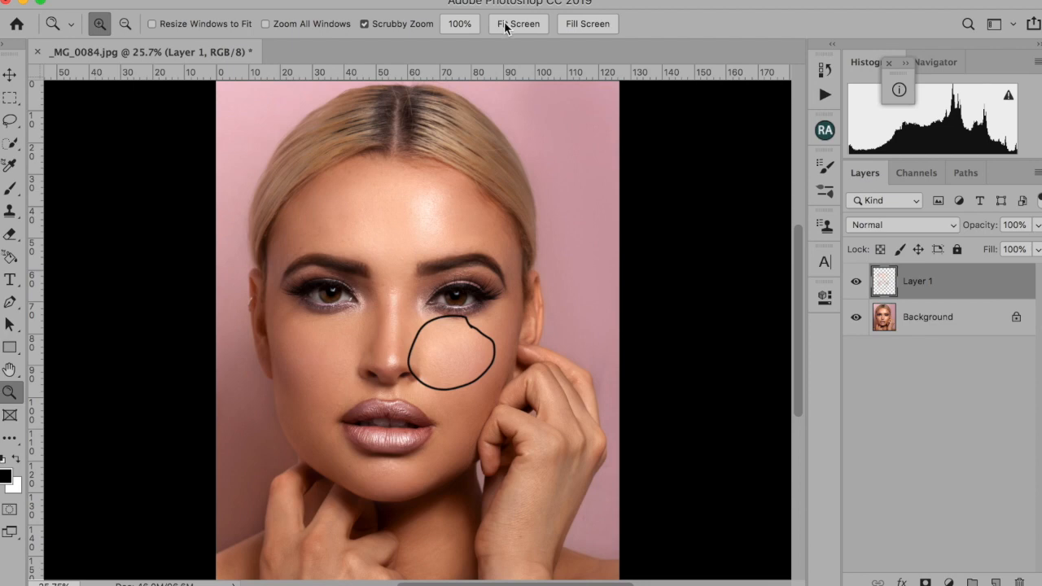
Try to paint over the circled cheek with a skin tone sampled inside it, using a size 500 brush at 36% flow
{"action": "left_click", "coordinate": [10, 188]}
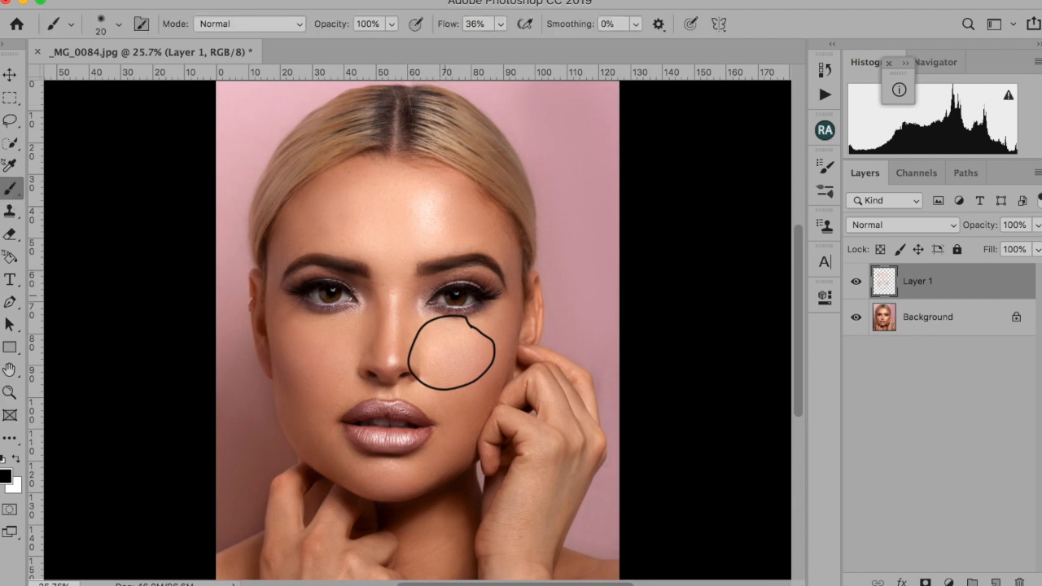
{"action": "left_click", "coordinate": [460, 348], "text": "alt"}
{"action": "key", "text": "bracketright"}
{"action": "key", "text": "bracketright"}
{"action": "key", "text": "bracketright"}
{"action": "key", "text": "bracketright"}
{"action": "key", "text": "bracketright"}
{"action": "key", "text": "bracketright"}
{"action": "key", "text": "bracketright"}
{"action": "key", "text": "bracketright"}
{"action": "key", "text": "bracketright"}
{"action": "key", "text": "bracketright"}
{"action": "key", "text": "bracketright"}
{"action": "mouse_move", "coordinate": [447, 351]}
{"action": "left_mouse_down"}
{"action": "mouse_move", "coordinate": [431, 359]}
{"action": "mouse_move", "coordinate": [472, 350]}
{"action": "mouse_move", "coordinate": [465, 366]}
{"action": "left_mouse_up"}
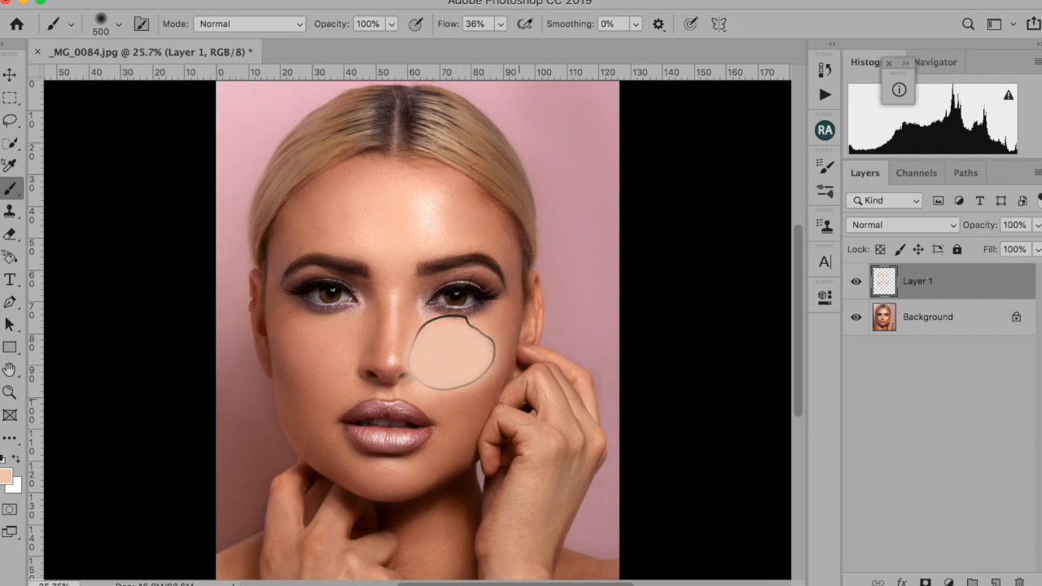
Reduce the brush to size 250 and set its flow to 8%
{"action": "key", "text": "bracketleft"}
{"action": "key", "text": "bracketleft"}
{"action": "key", "text": "bracketleft"}
{"action": "key", "text": "bracketleft"}
{"action": "key", "text": "bracketleft"}
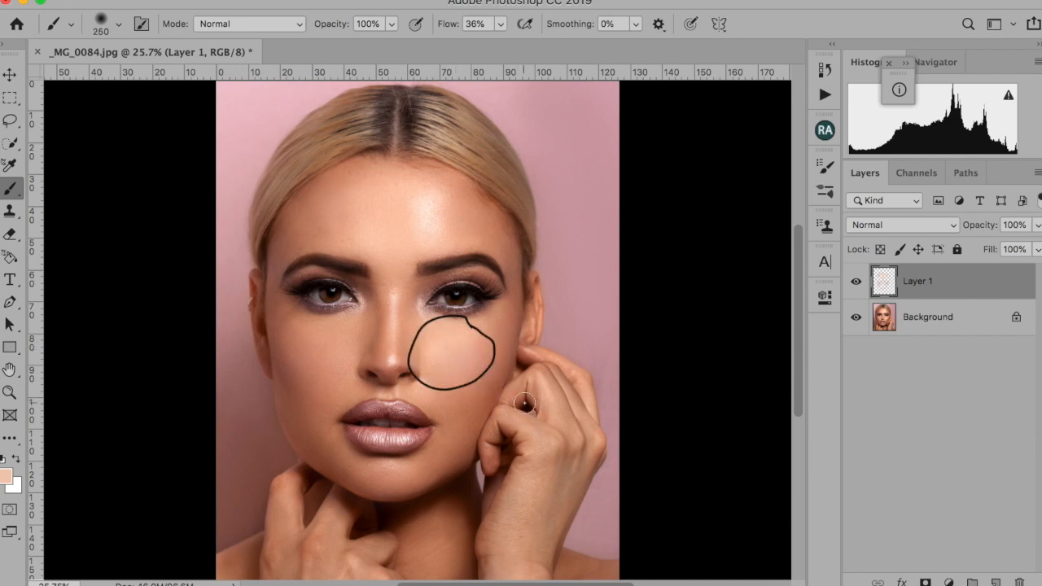
{"action": "left_click", "coordinate": [503, 27]}
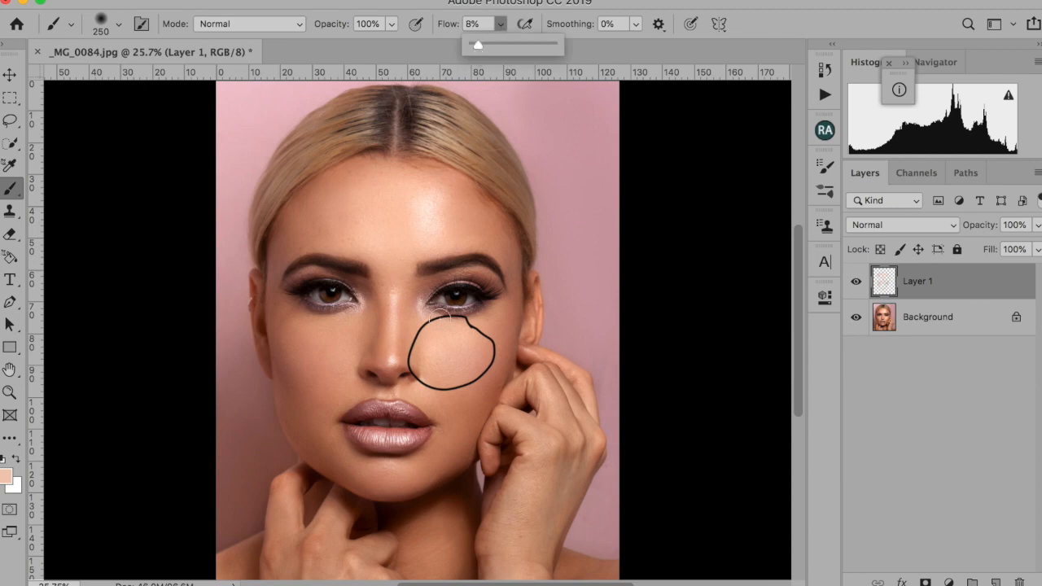
Try painting the sampled skin tone over the circled cheek at the lower flow, and undo the stroke
{"action": "left_click", "coordinate": [442, 363]}
{"action": "mouse_move", "coordinate": [431, 350]}
{"action": "left_mouse_down"}
{"action": "mouse_move", "coordinate": [464, 360]}
{"action": "mouse_move", "coordinate": [468, 375]}
{"action": "left_mouse_up"}
{"action": "key", "text": "ctrl+z"}
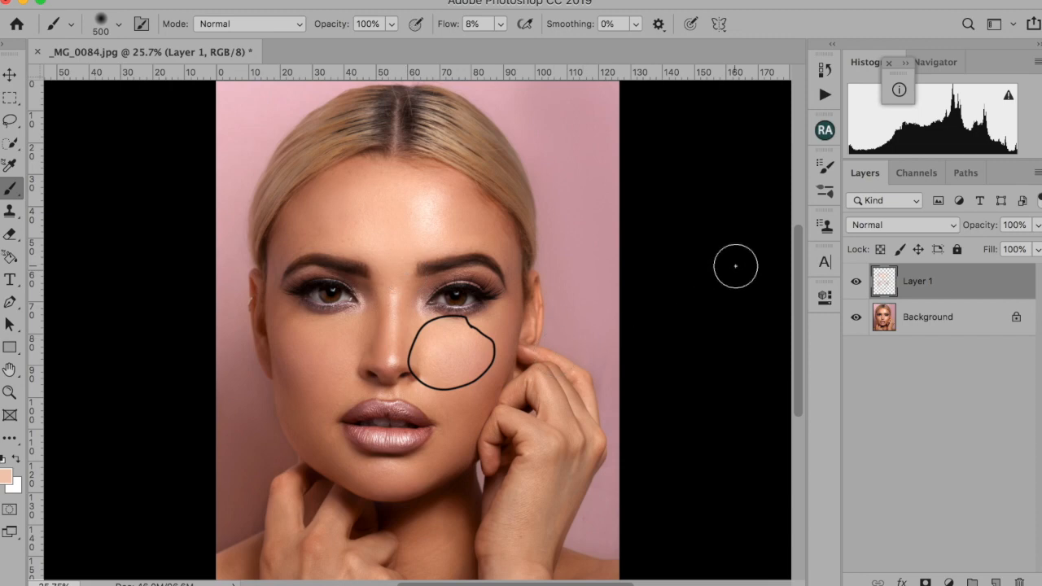
Compare the full portrait with and without the painted layer, and examine the original cheek texture with the layer hidden
{"action": "left_click", "coordinate": [856, 282]}
{"action": "left_click", "coordinate": [857, 285]}
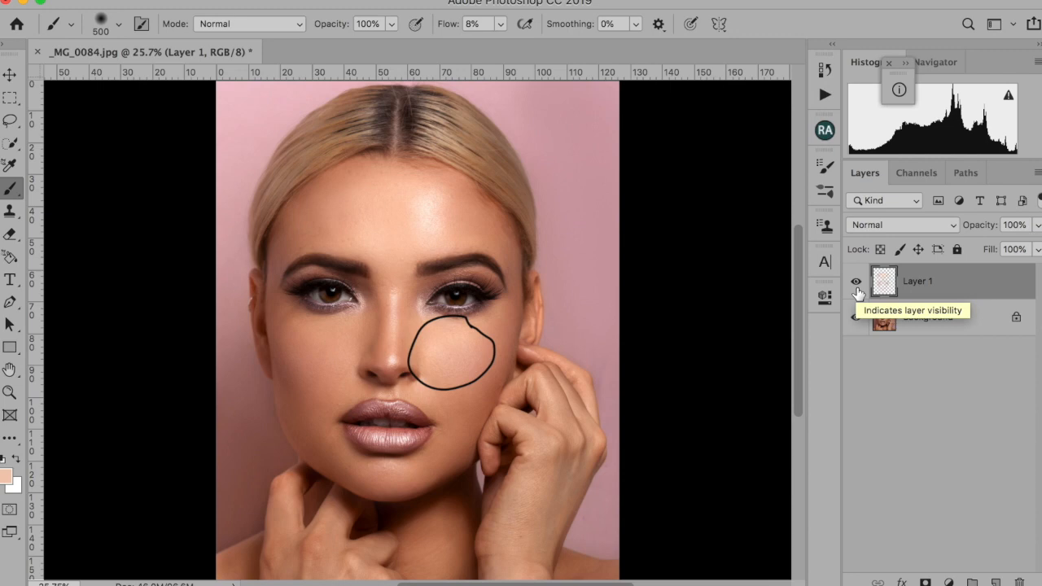
{"action": "left_click", "coordinate": [855, 285]}
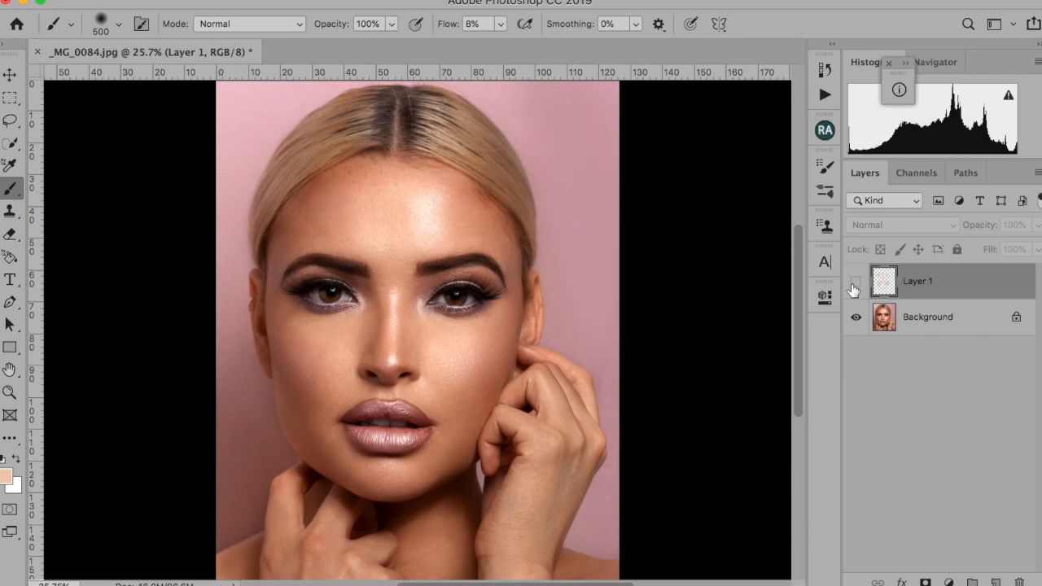
{"action": "left_click", "coordinate": [855, 285]}
{"action": "left_click", "coordinate": [855, 285]}
{"action": "key", "text": "z"}
{"action": "left_click", "coordinate": [494, 366]}
{"action": "left_click", "coordinate": [500, 367]}
{"action": "left_click", "coordinate": [498, 366]}
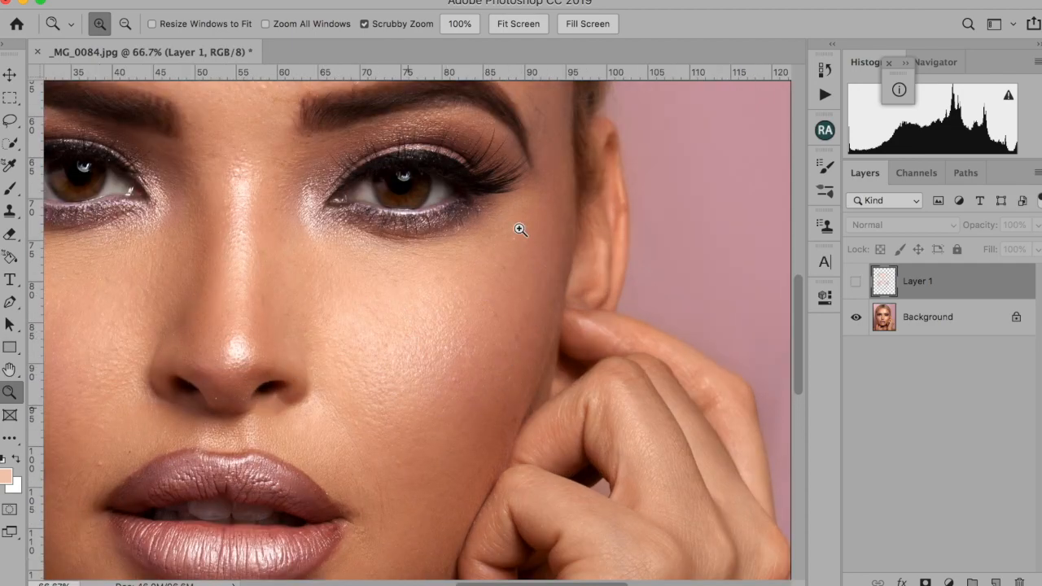
{"action": "left_click", "coordinate": [521, 25]}
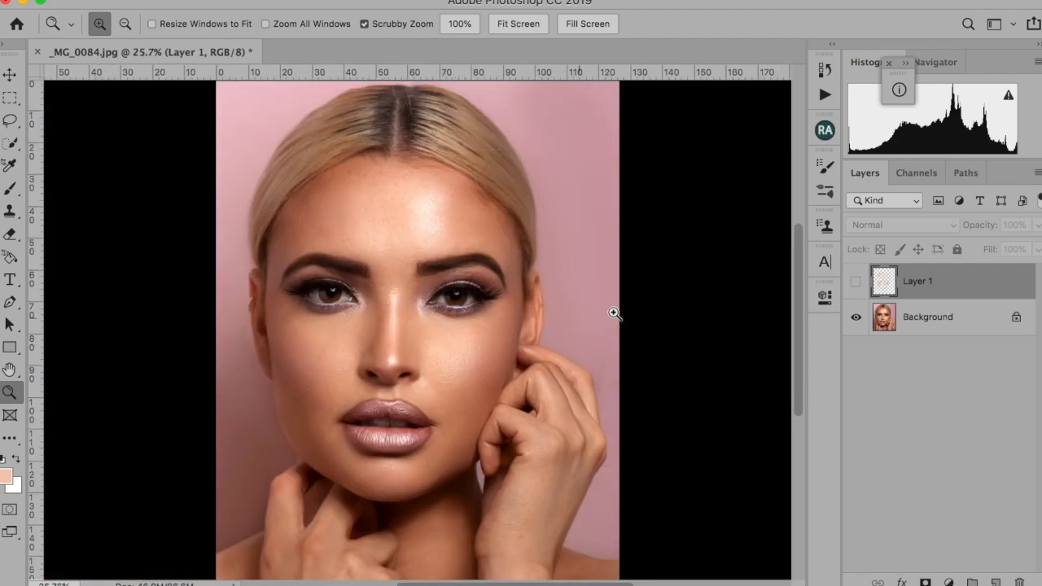
Delete the painted layer, check the original skin on the face and forehead, and add a new empty layer above the background
{"action": "left_click", "coordinate": [1020, 583]}
{"action": "key", "text": "Return"}
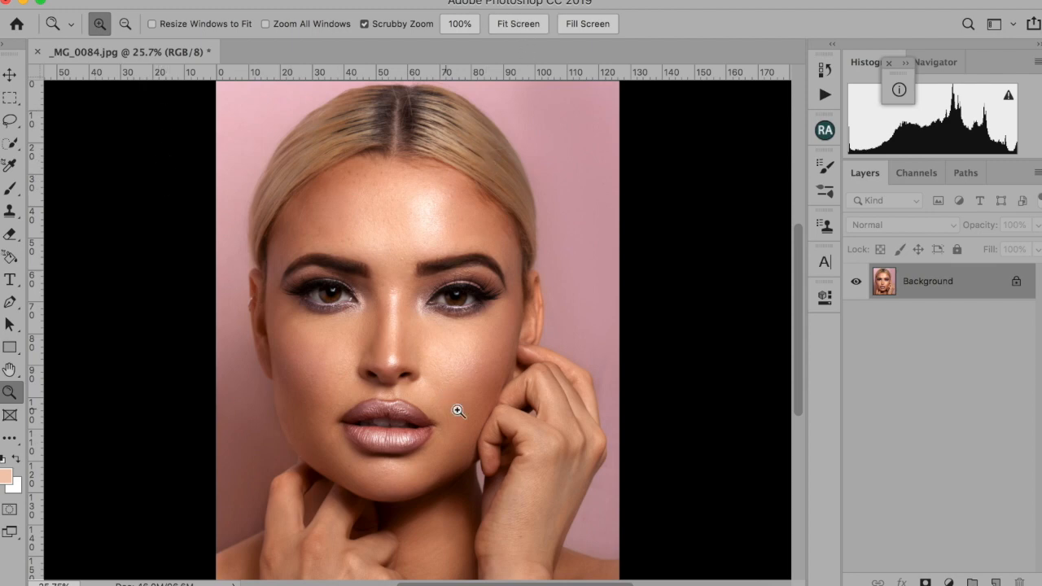
{"action": "left_click", "coordinate": [517, 407]}
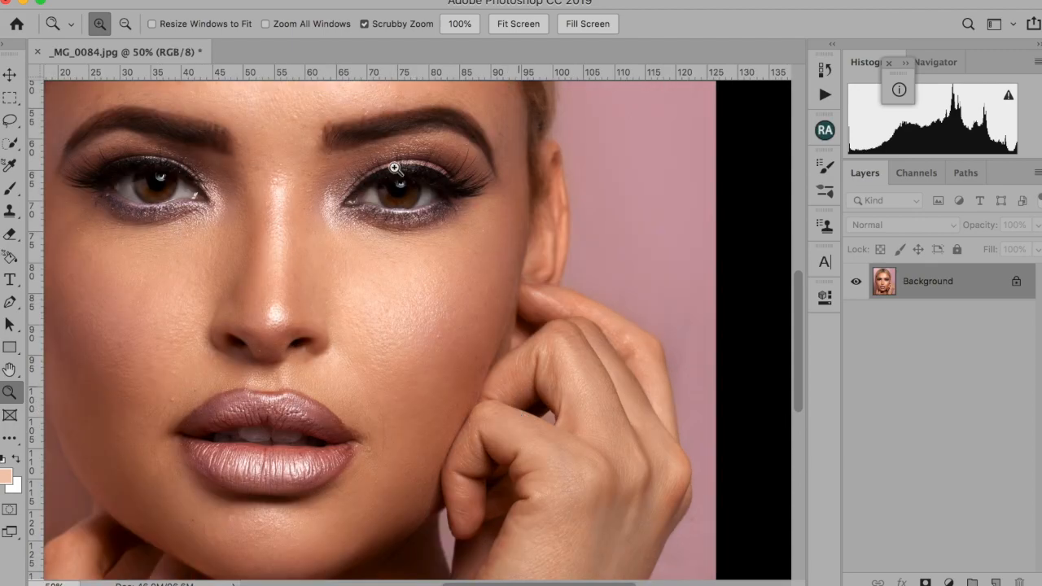
{"action": "scroll", "coordinate": [797, 269], "scroll_direction": "up", "scroll_amount": 5}
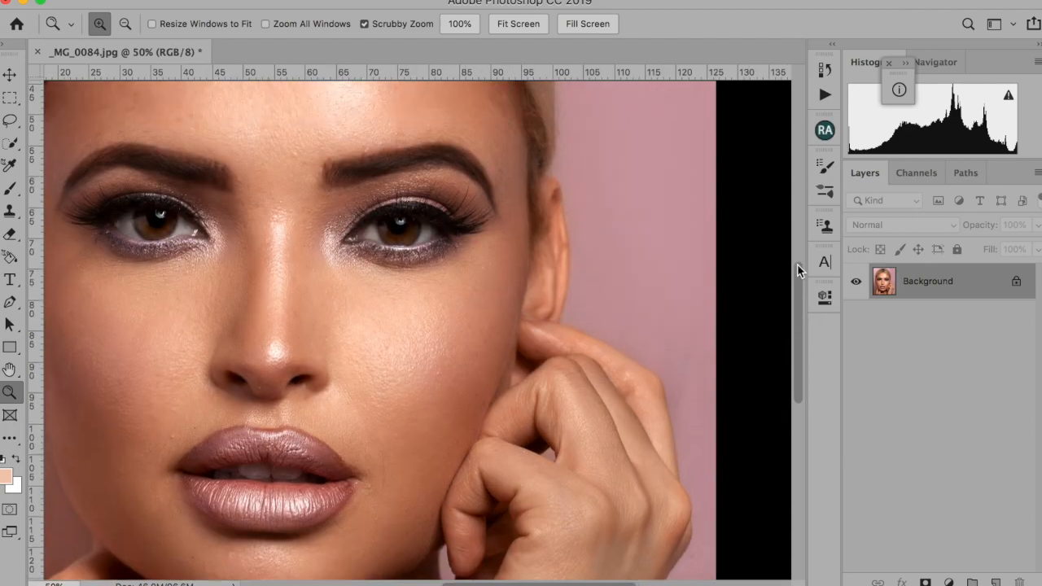
{"action": "left_click_drag", "start_coordinate": [799, 271], "coordinate": [823, 254]}
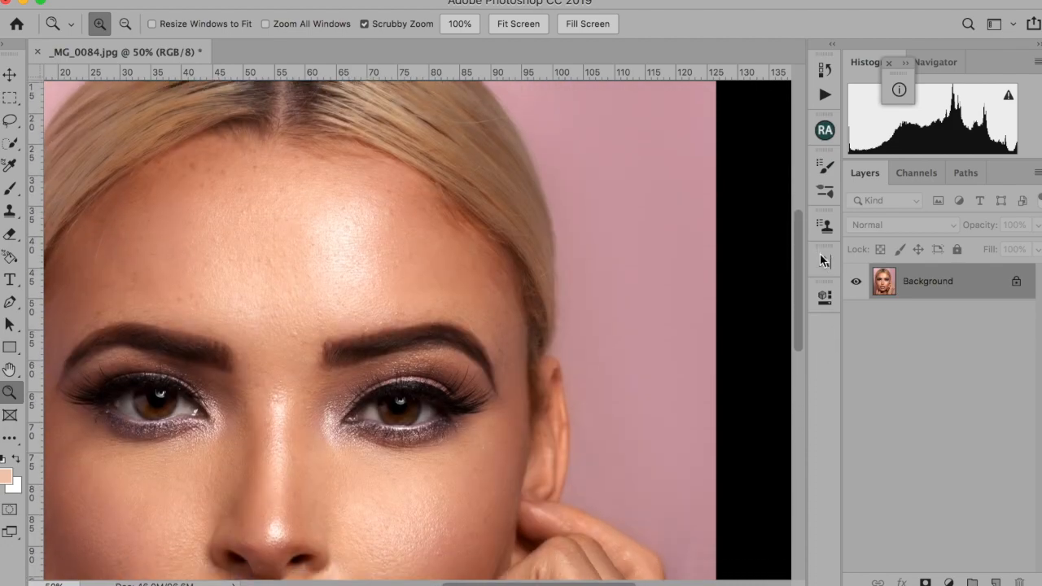
{"action": "left_click", "coordinate": [518, 28]}
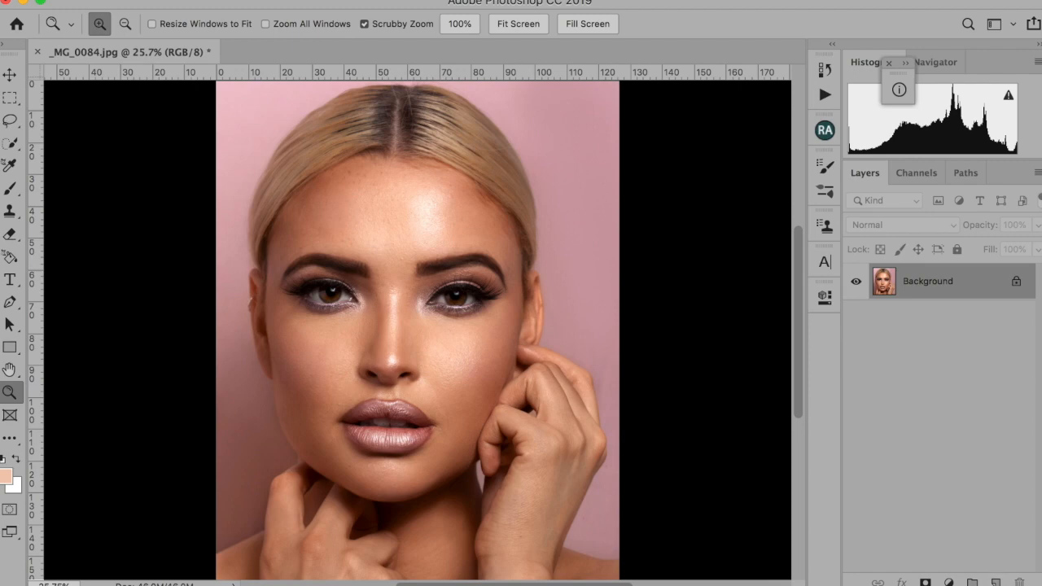
{"action": "left_click", "coordinate": [996, 583]}
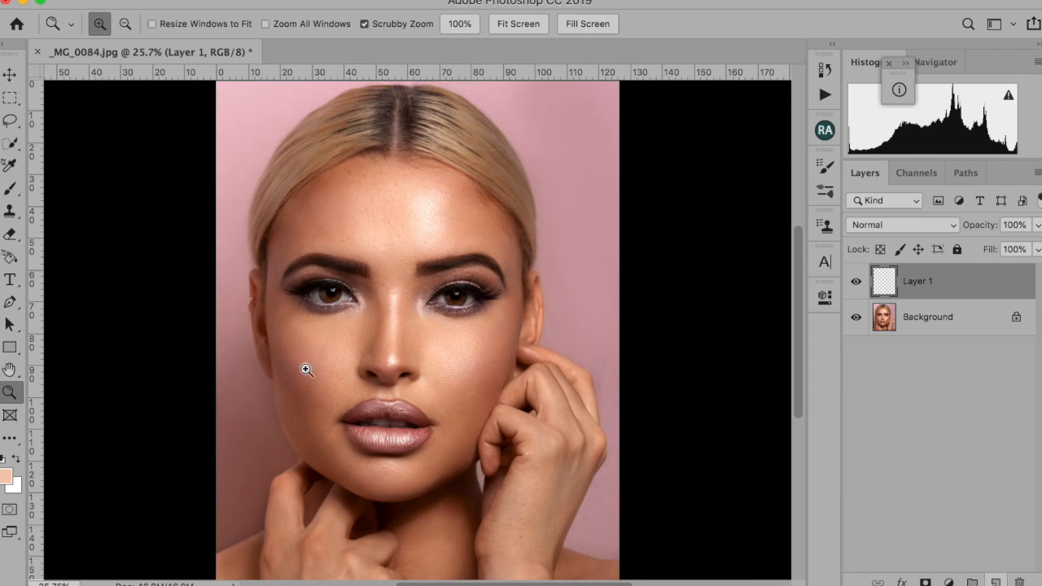
Choose the Blur tool, set its strength to 100%, and frame the face and hand at 50% zoom
{"action": "left_click", "coordinate": [10, 190]}
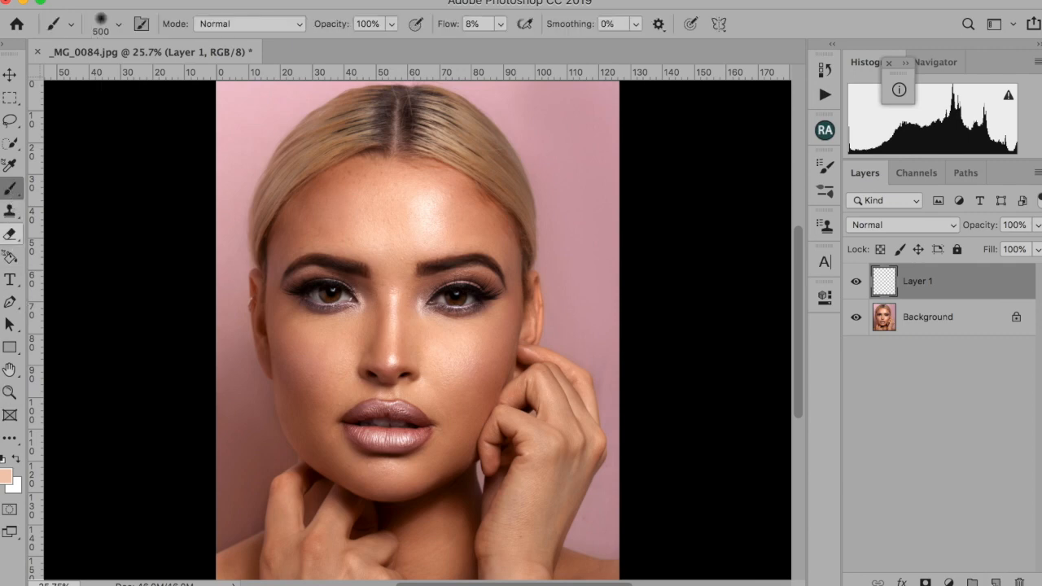
{"action": "left_click", "coordinate": [11, 440]}
{"action": "left_click", "coordinate": [65, 413]}
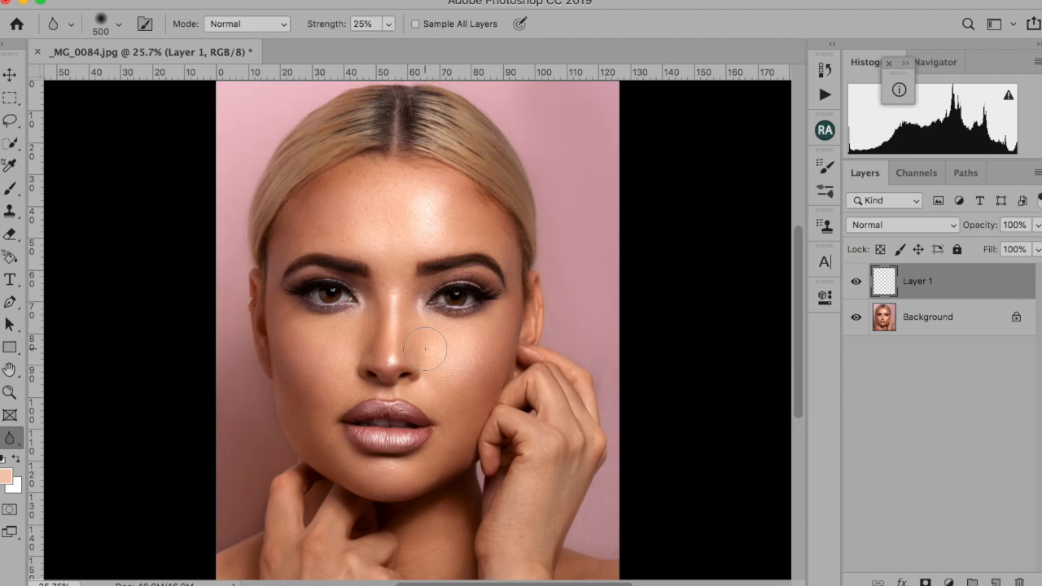
{"action": "left_click", "coordinate": [390, 26]}
{"action": "left_click_drag", "start_coordinate": [388, 44], "coordinate": [453, 44]}
{"action": "left_click", "coordinate": [18, 393]}
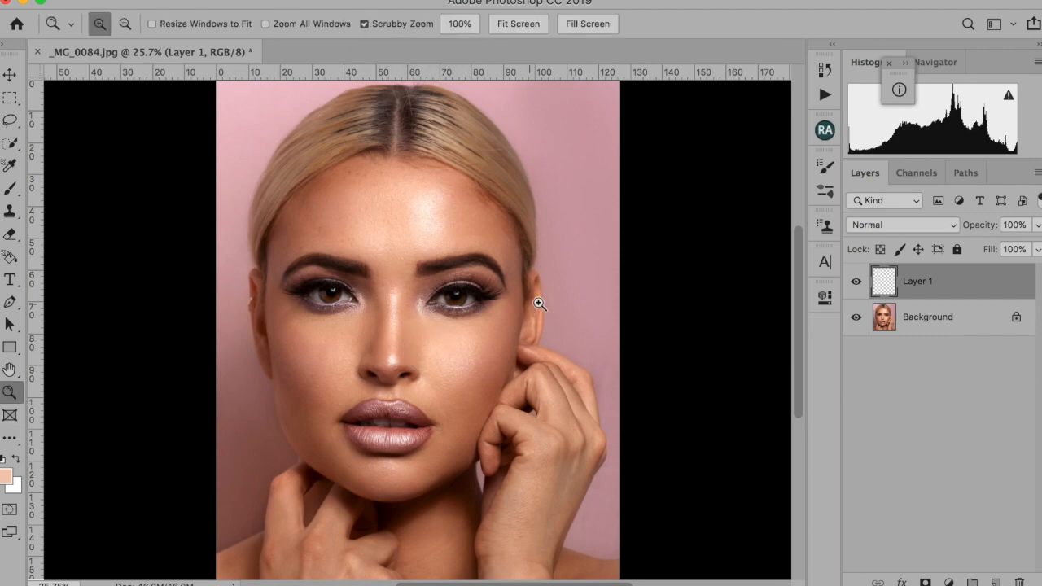
{"action": "left_click", "coordinate": [501, 364]}
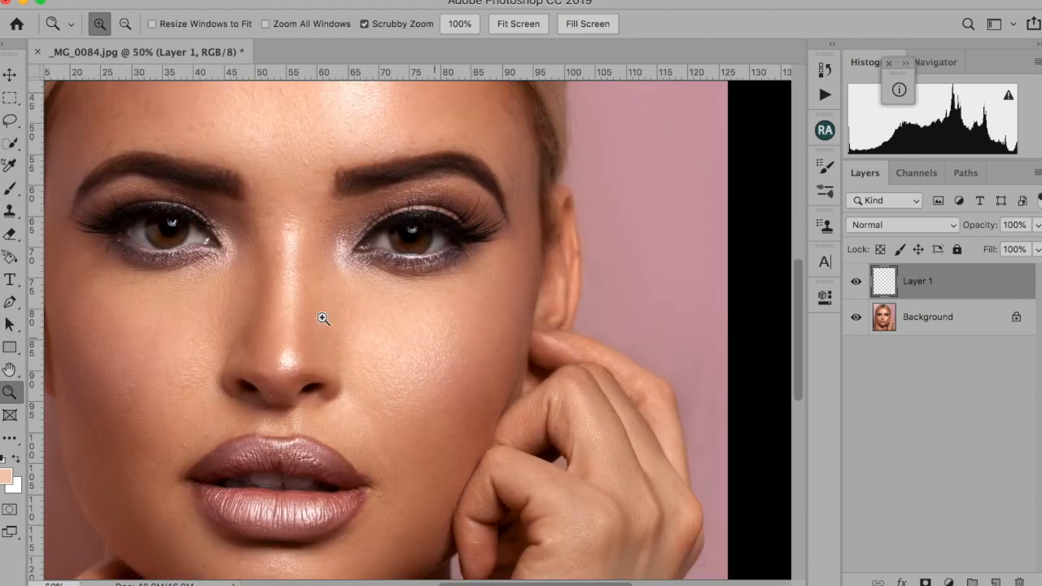
{"action": "left_click", "coordinate": [10, 188]}
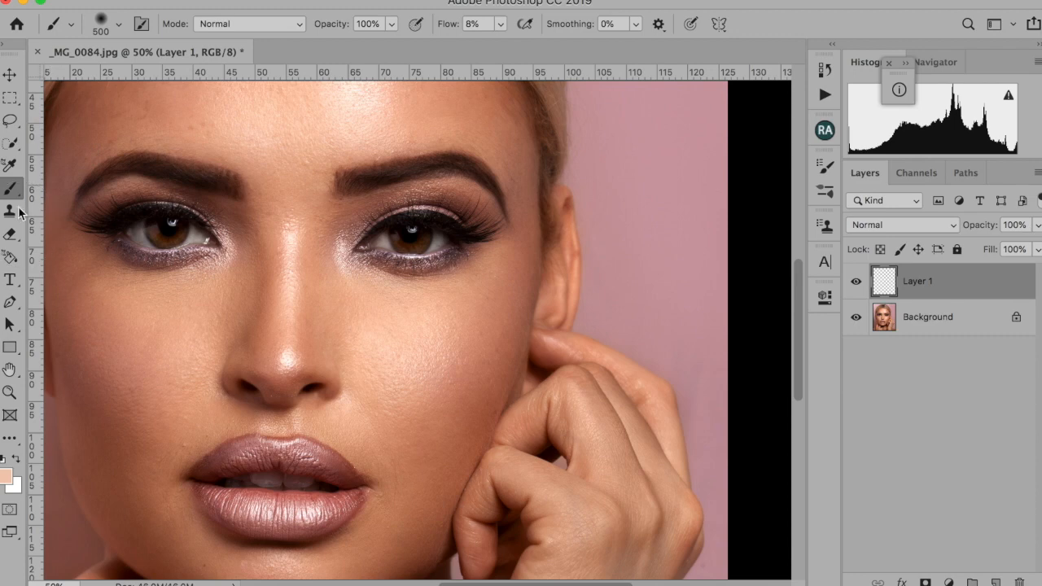
{"action": "left_click", "coordinate": [14, 447]}
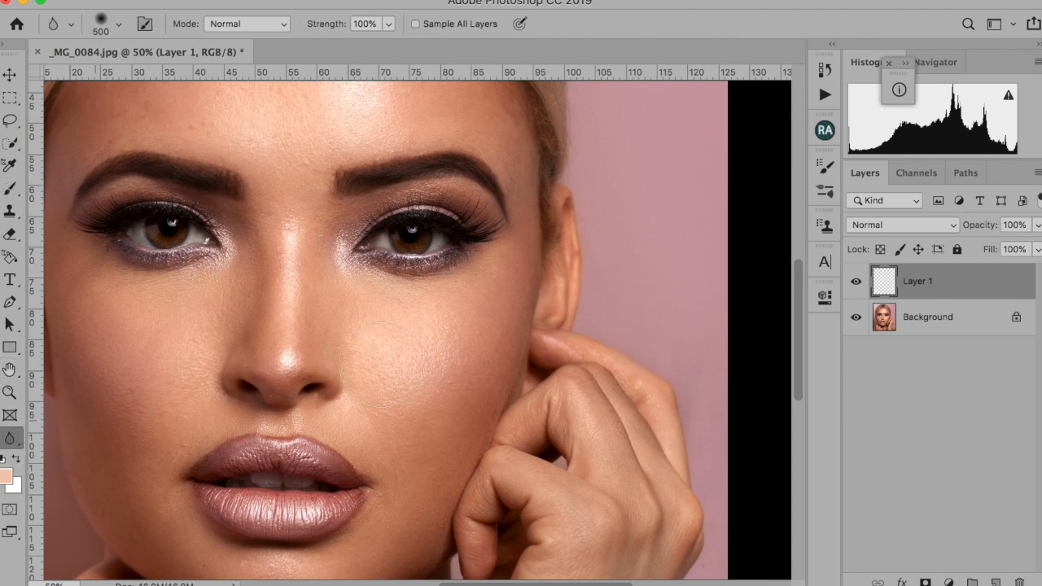
Blur the skin on the cheeks on the new layer with a 300 px soft tip and Sample All Layers enabled
{"action": "key", "text": "bracketleft"}
{"action": "key", "text": "bracketleft"}
{"action": "left_click", "coordinate": [415, 24]}
{"action": "left_click", "coordinate": [118, 24]}
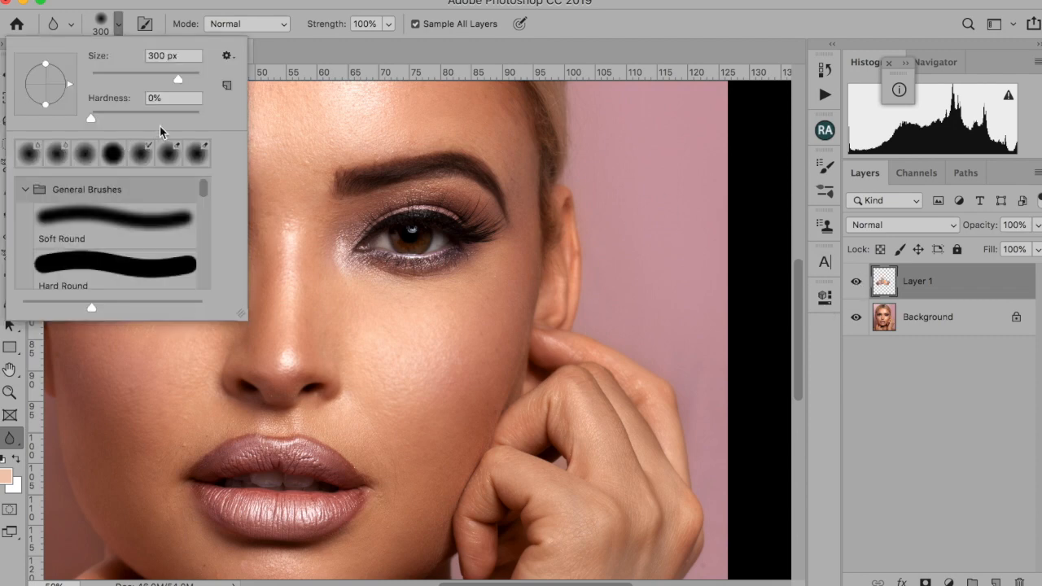
{"action": "left_click", "coordinate": [118, 25]}
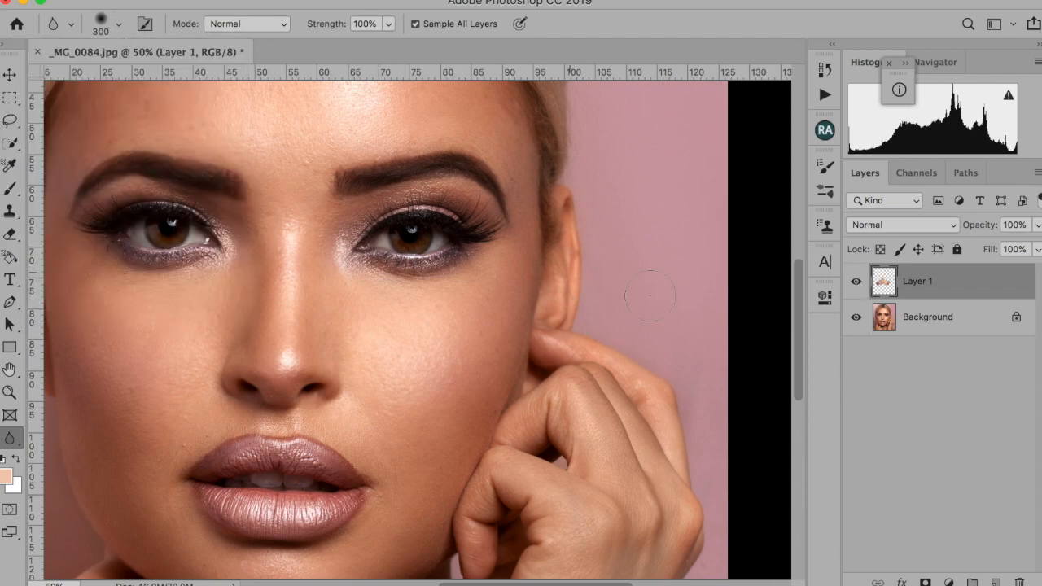
Compare the face with and without the blurred layer, both at 50% zoom and with the whole portrait fitted
{"action": "left_click", "coordinate": [857, 282]}
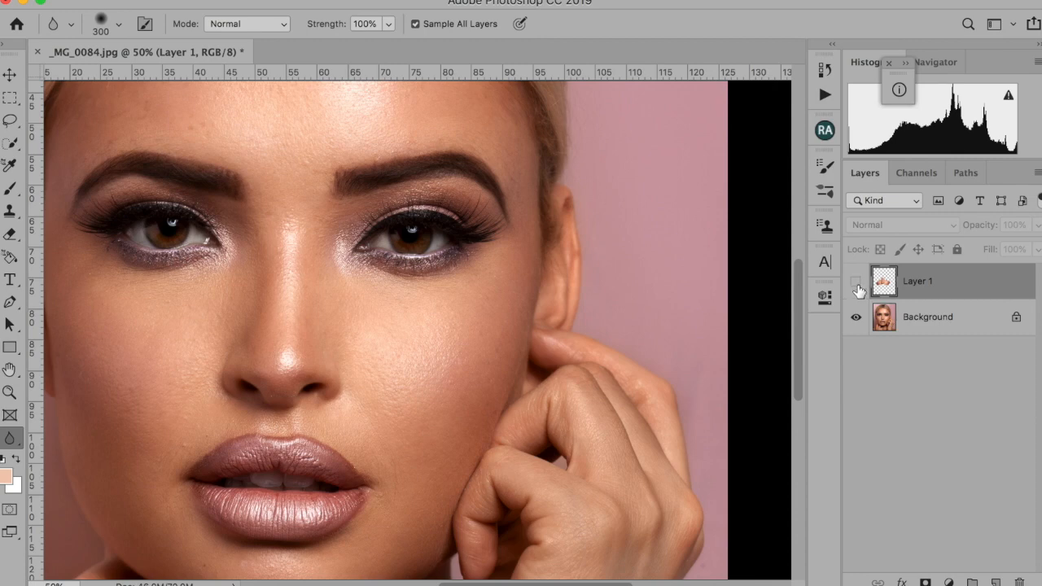
{"action": "left_click", "coordinate": [858, 285]}
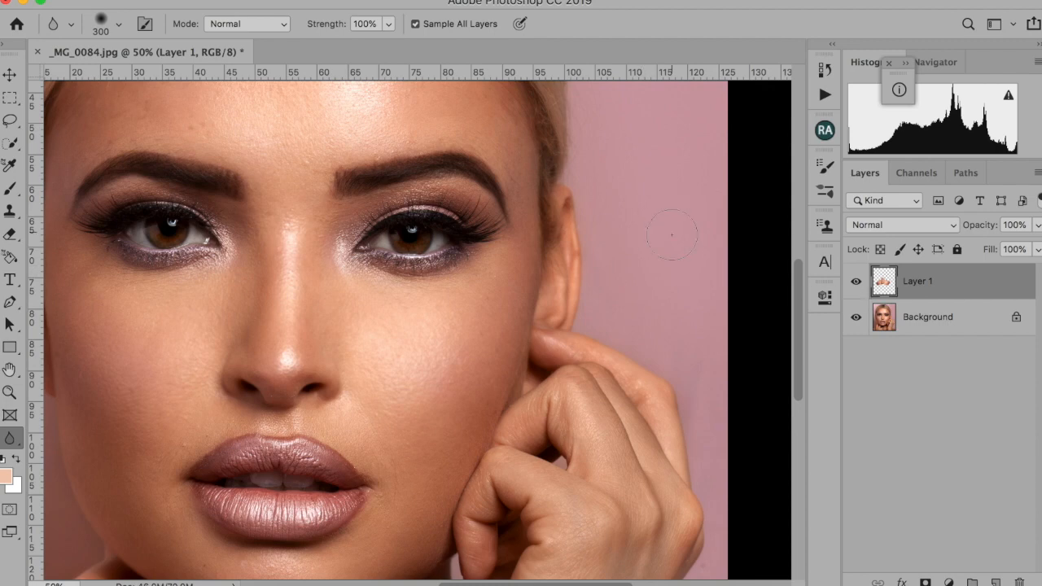
{"action": "left_click", "coordinate": [10, 392]}
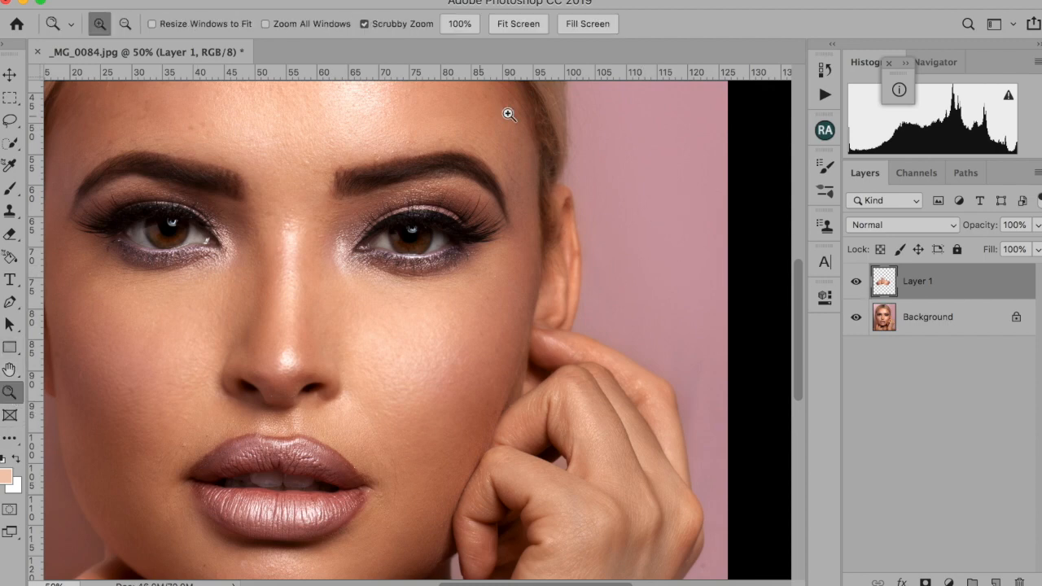
{"action": "left_click", "coordinate": [500, 27]}
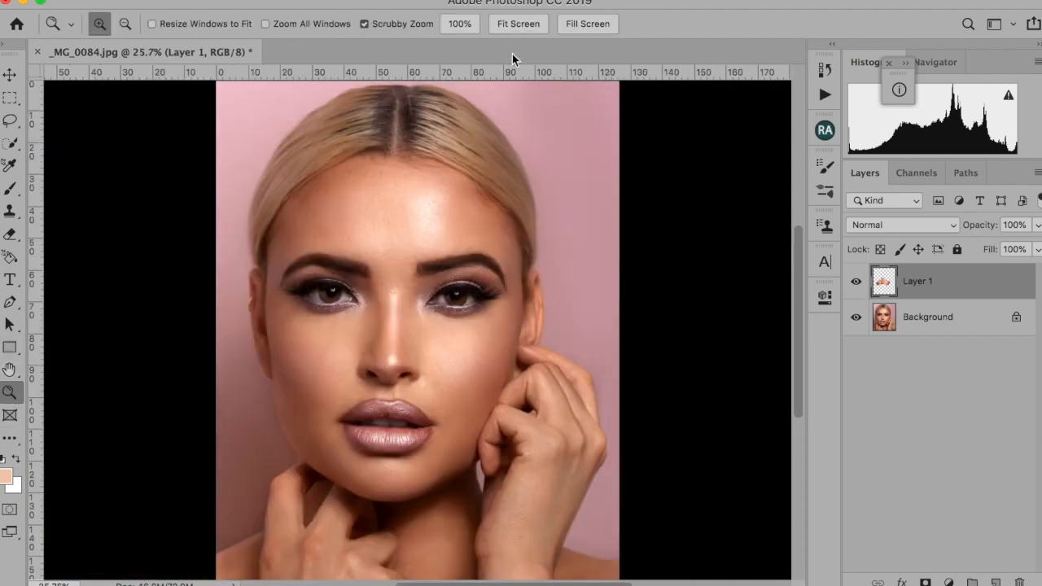
{"action": "left_click", "coordinate": [857, 283]}
{"action": "left_click", "coordinate": [856, 286]}
{"action": "left_click", "coordinate": [855, 290]}
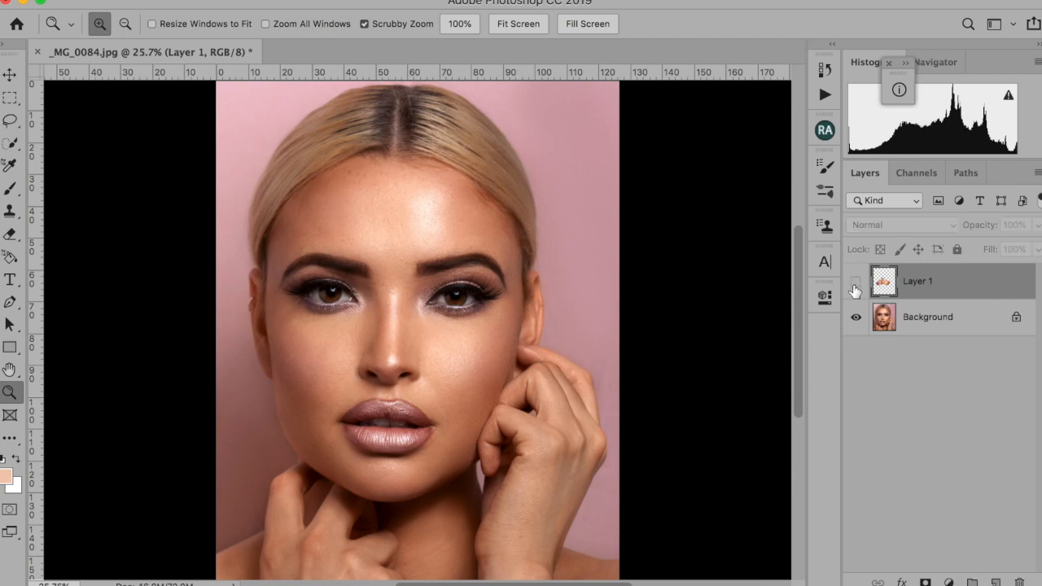
{"action": "left_click", "coordinate": [855, 290]}
{"action": "left_click", "coordinate": [856, 289]}
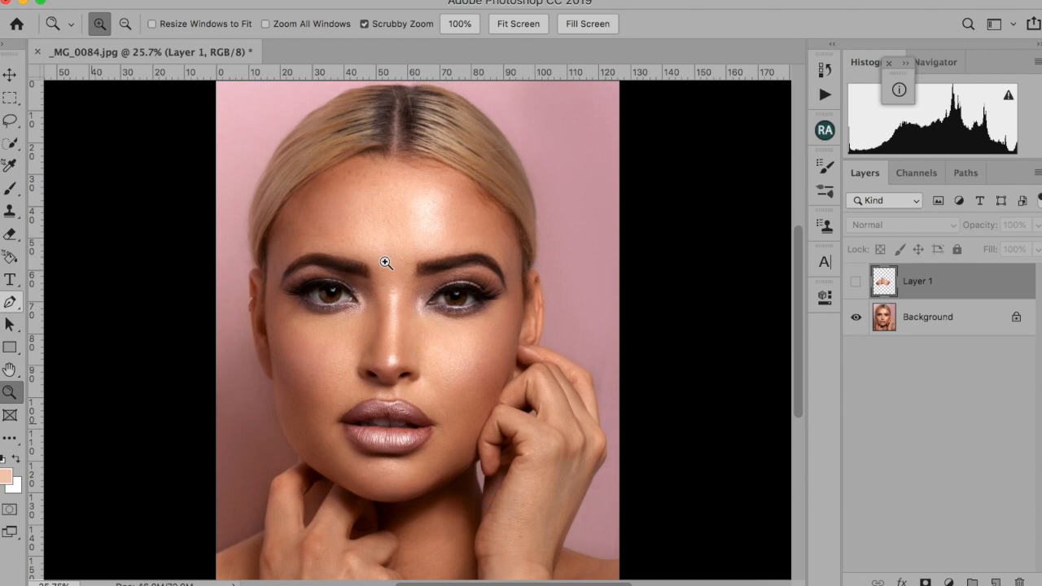
Examine the cheek texture up close at 50% zoom with the blurred layer hidden and shown
{"action": "left_click", "coordinate": [424, 351]}
{"action": "left_click", "coordinate": [423, 352]}
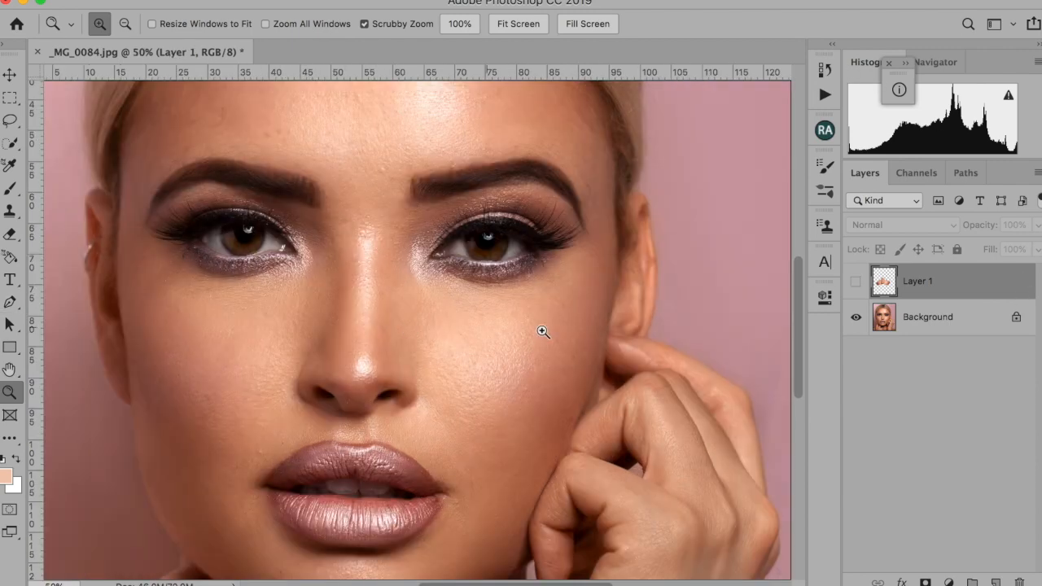
{"action": "left_click", "coordinate": [855, 281]}
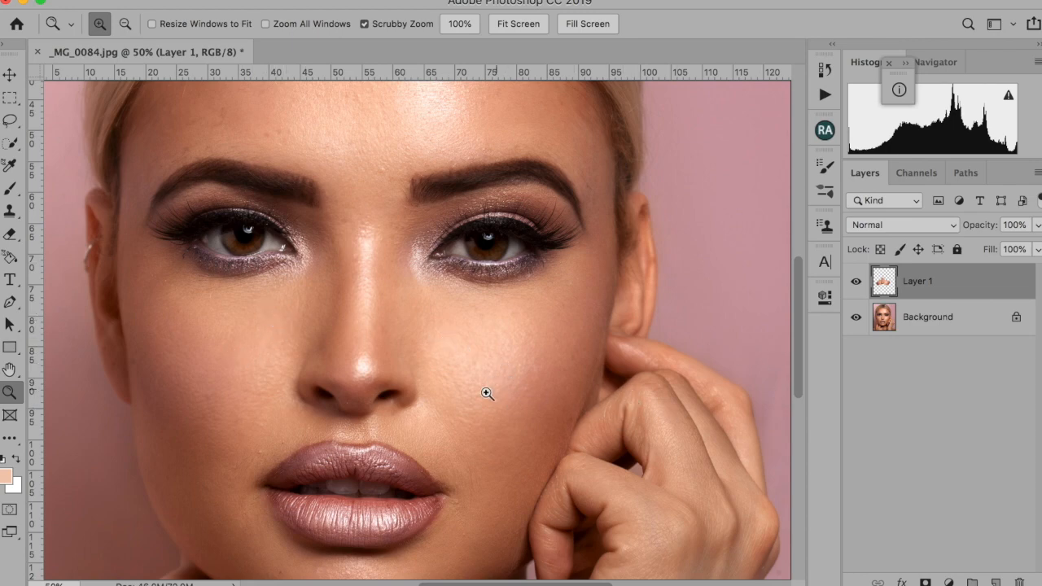
{"action": "left_click", "coordinate": [856, 281]}
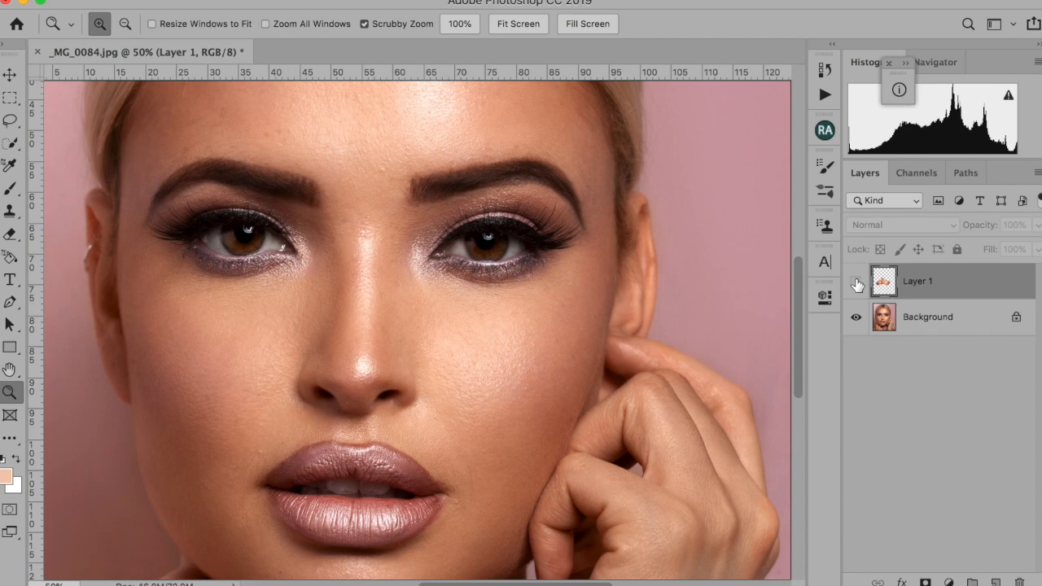
{"action": "left_click", "coordinate": [856, 281]}
{"action": "left_click", "coordinate": [856, 281]}
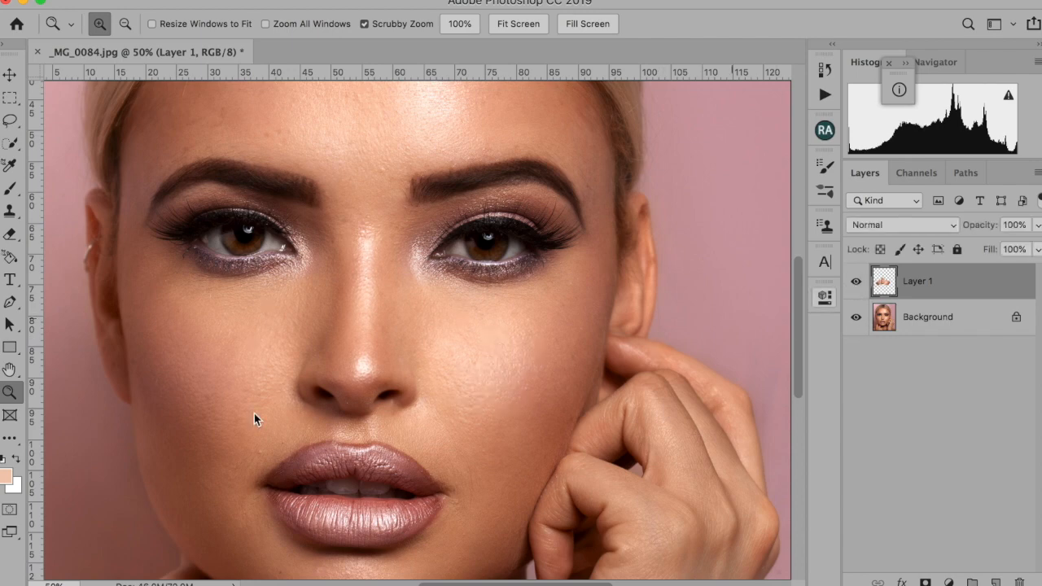
{"action": "left_click", "coordinate": [529, 27]}
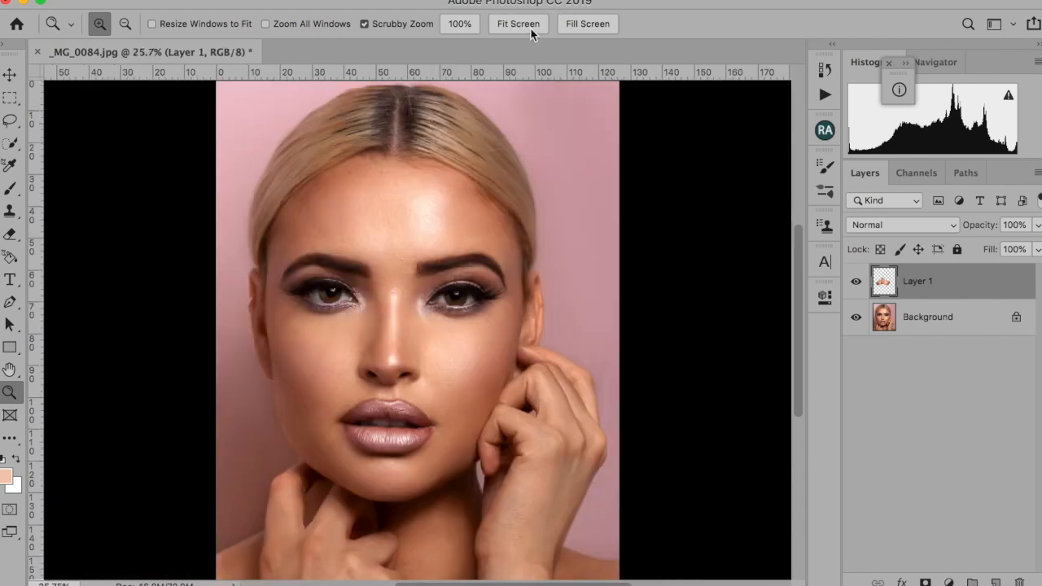
Delete the blurred layer and check the original cheek skin up close
{"action": "left_click", "coordinate": [1020, 583]}
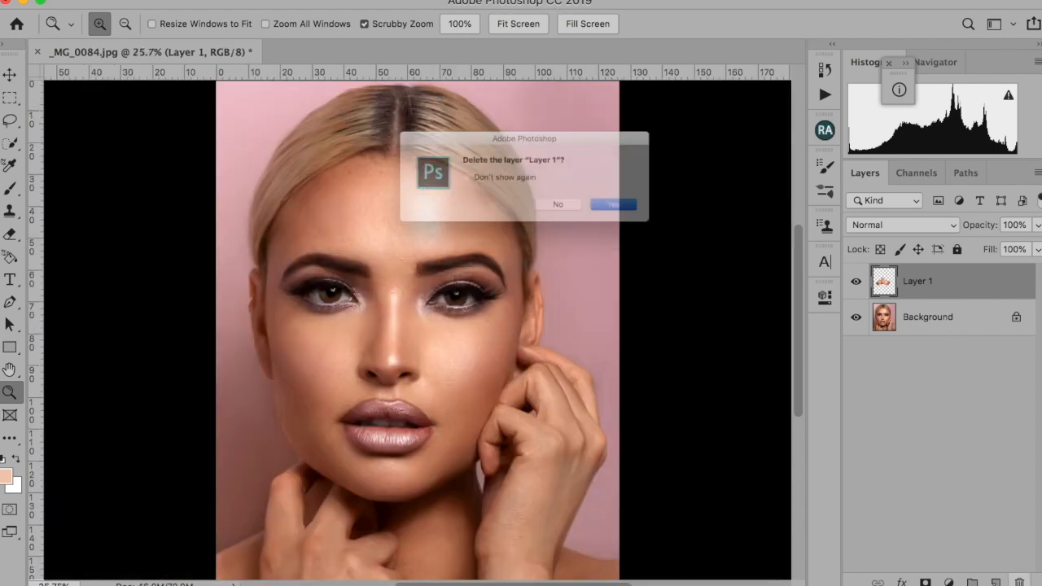
{"action": "key", "text": "Return"}
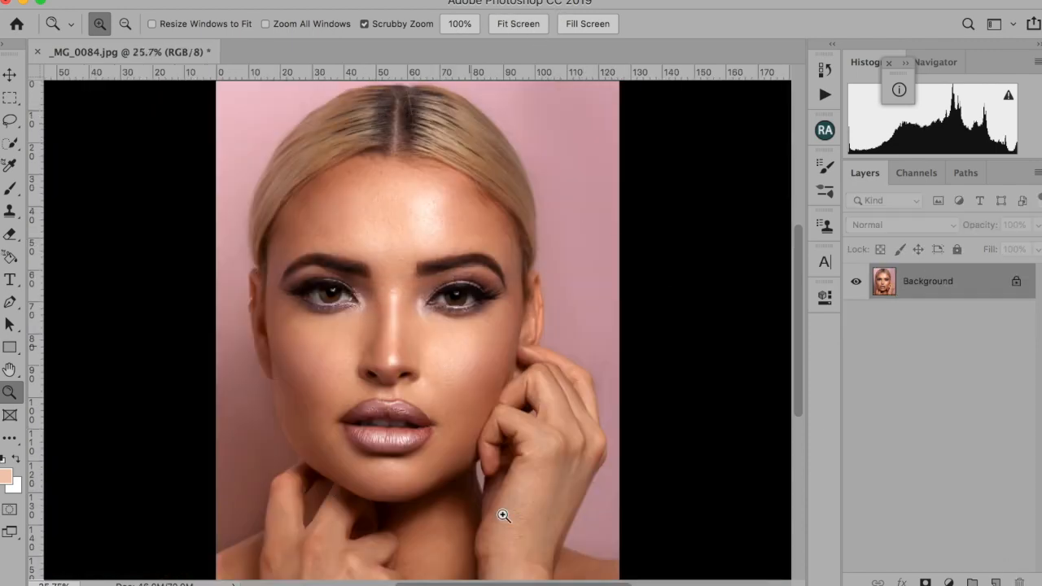
{"action": "left_click", "coordinate": [479, 350]}
{"action": "left_click", "coordinate": [480, 352]}
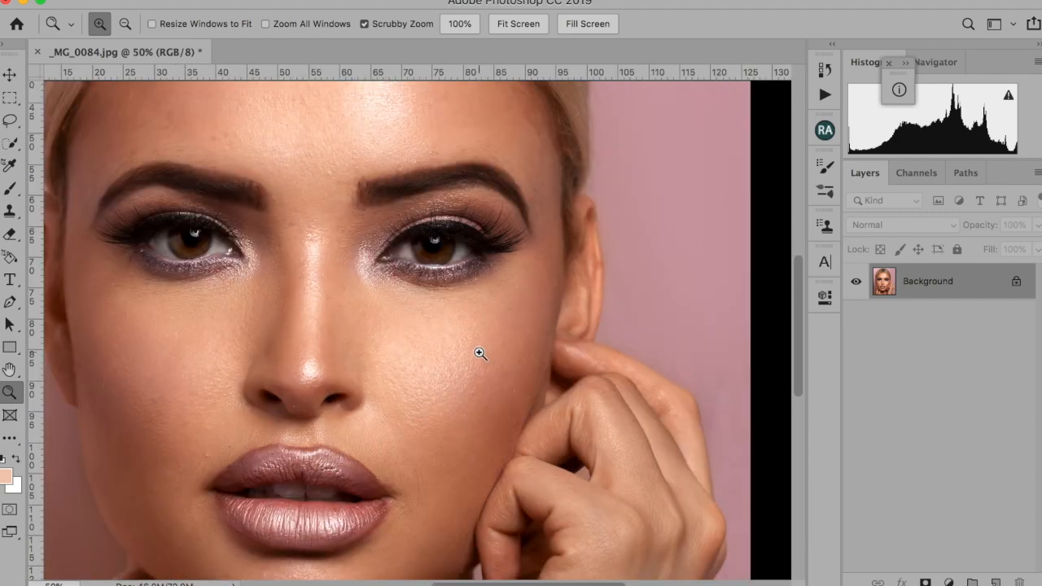
{"action": "left_click", "coordinate": [480, 353]}
{"action": "left_click", "coordinate": [512, 27]}
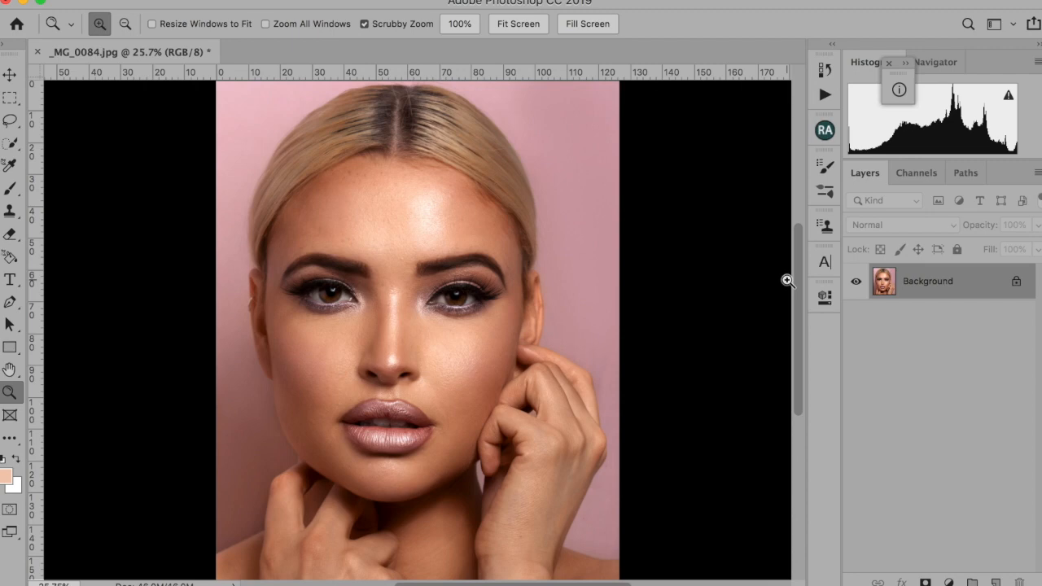
Run the 16-bit frequency separation action from Beauty Retouch with a Gaussian Blur radius of 6.4 pixels
{"action": "left_click", "coordinate": [825, 134]}
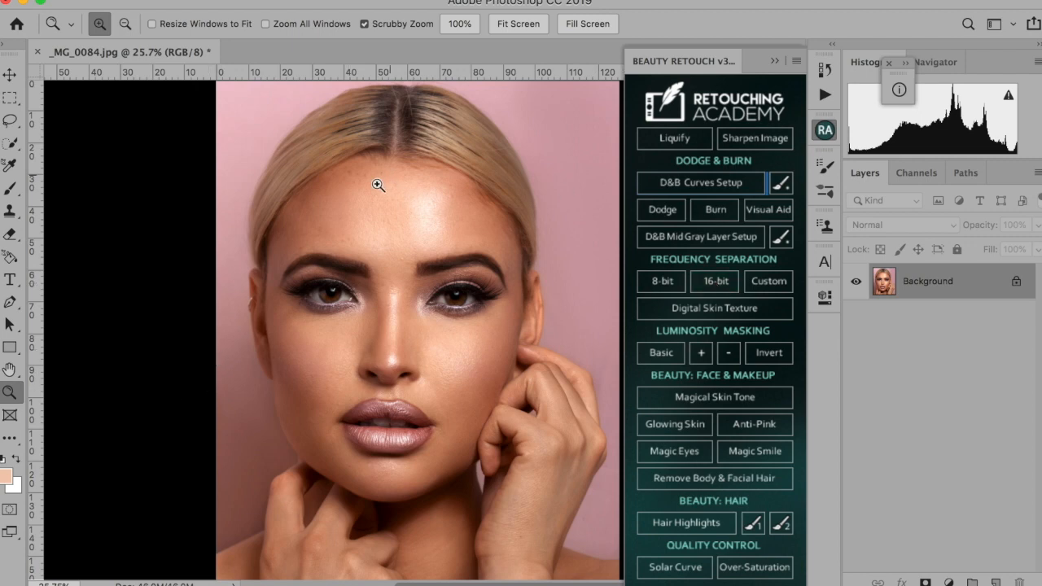
{"action": "left_click", "coordinate": [518, 24]}
{"action": "left_click", "coordinate": [125, 24]}
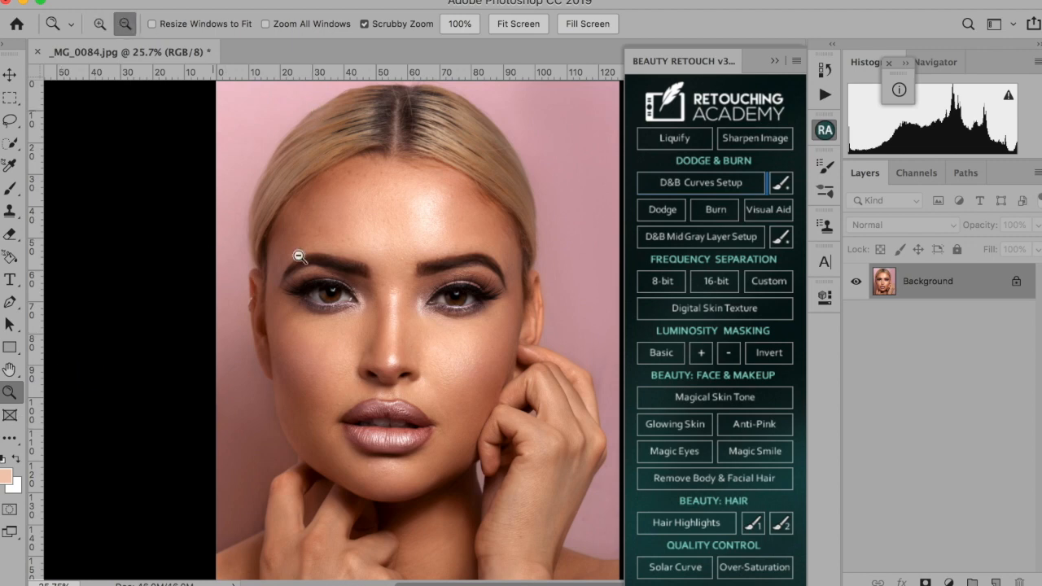
{"action": "left_click", "coordinate": [308, 261]}
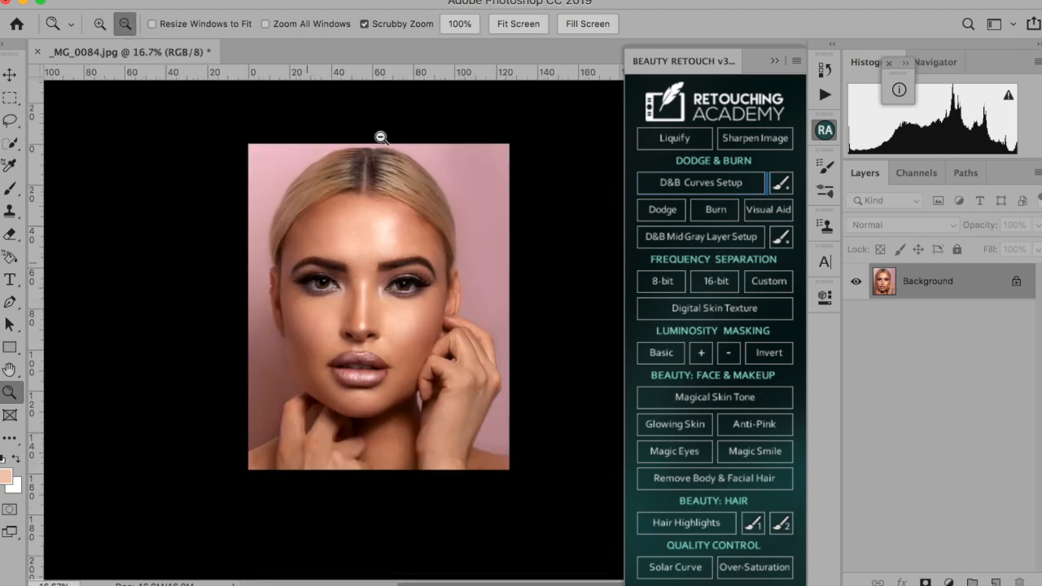
{"action": "left_click", "coordinate": [99, 24]}
{"action": "left_click", "coordinate": [391, 231]}
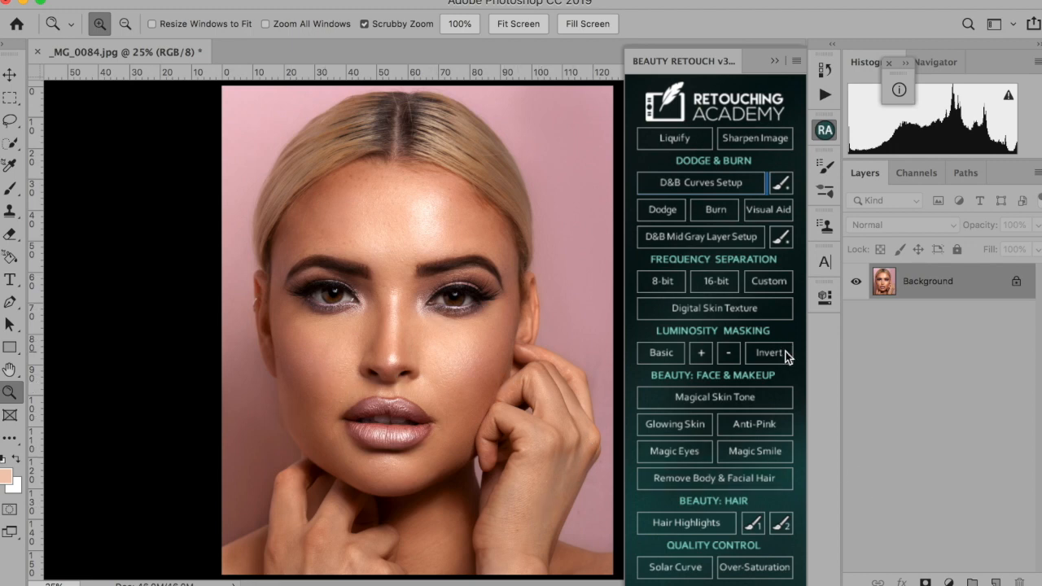
{"action": "left_click", "coordinate": [735, 287]}
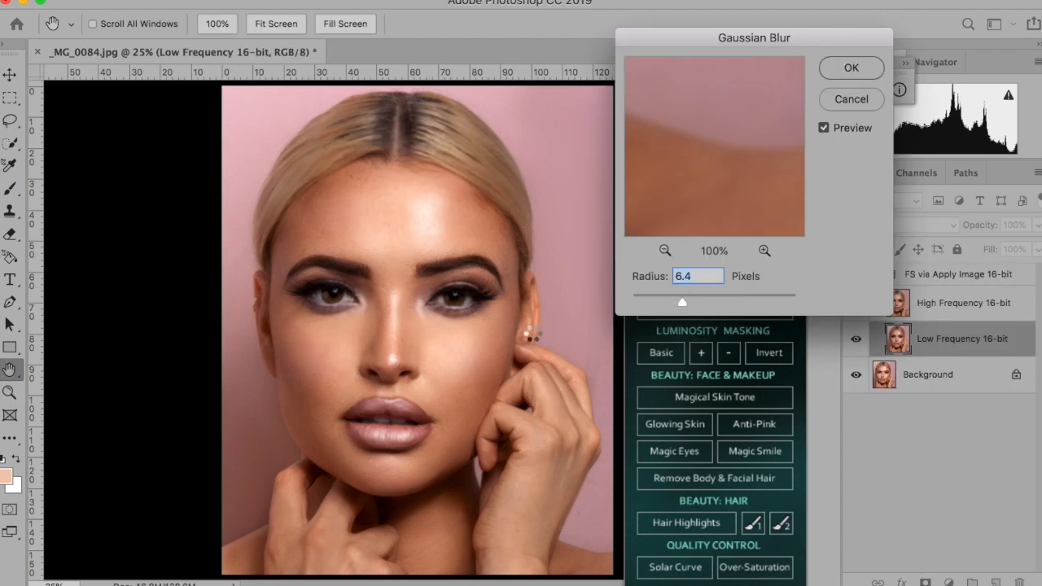
{"action": "key", "text": "Return"}
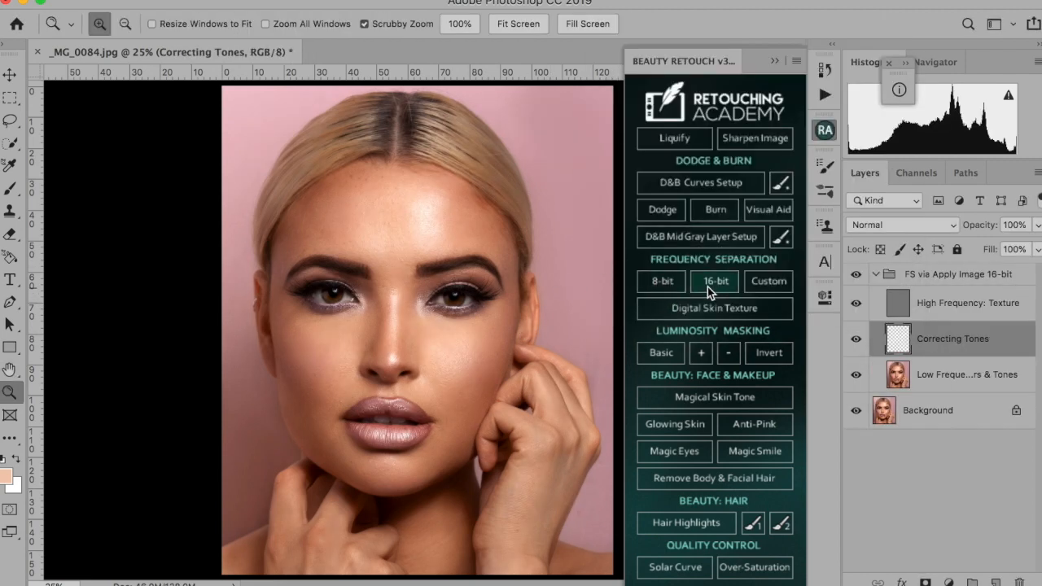
{"action": "left_click", "coordinate": [773, 62]}
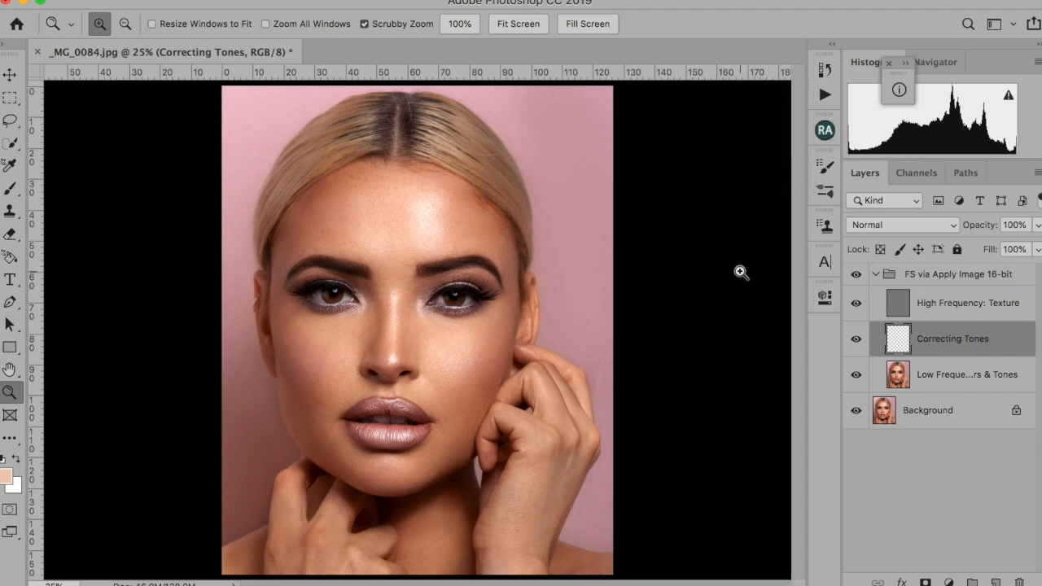
Select the High Frequency: Texture layer for review, and make Low Frequency: Colors & Tones the active layer
{"action": "left_click", "coordinate": [934, 388]}
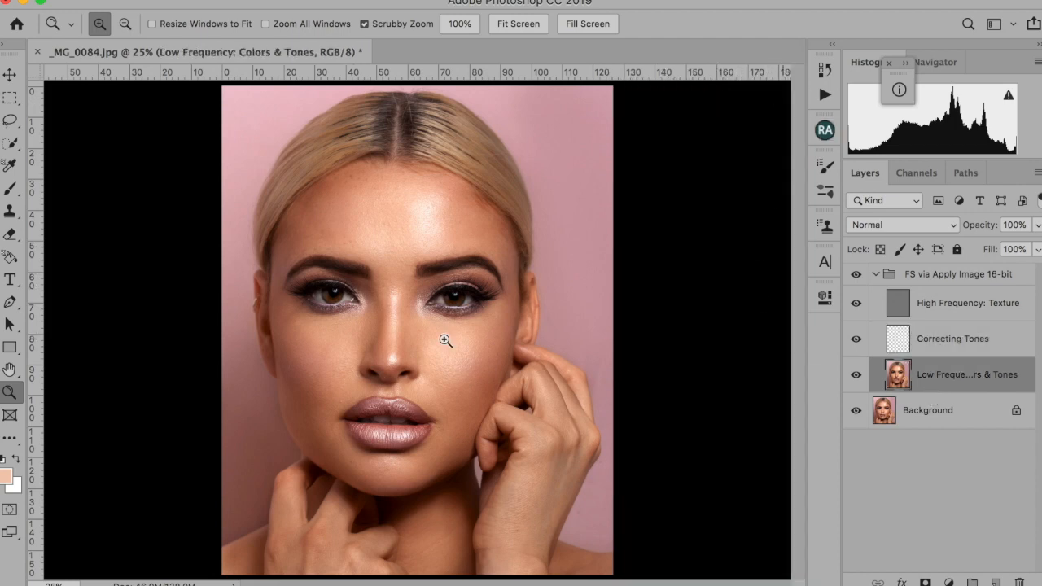
{"action": "left_click", "coordinate": [9, 188]}
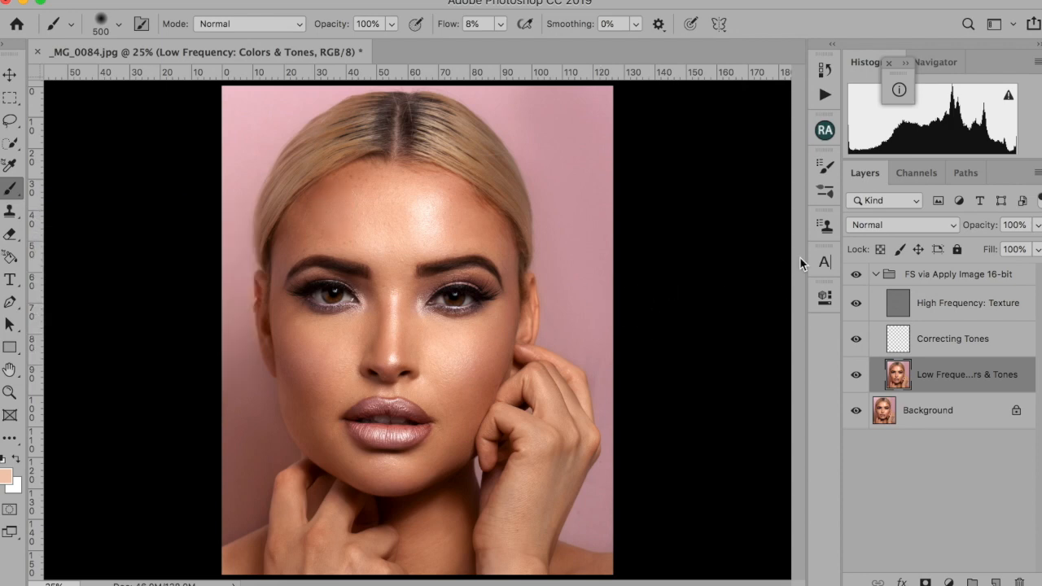
{"action": "left_click", "coordinate": [10, 392]}
{"action": "left_click", "coordinate": [347, 208]}
{"action": "left_click", "coordinate": [348, 208]}
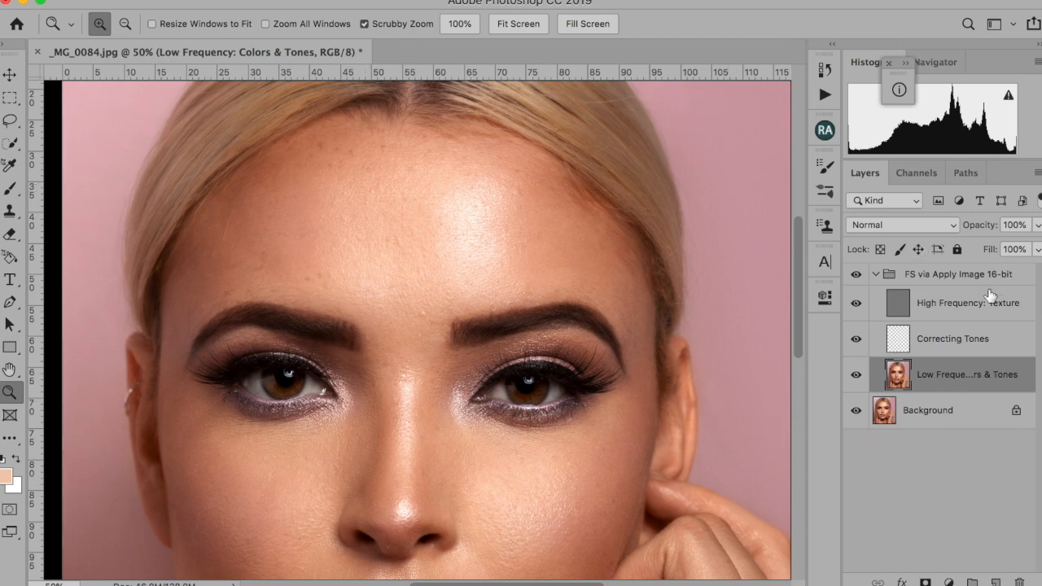
{"action": "left_click", "coordinate": [829, 134]}
{"action": "left_click", "coordinate": [830, 135]}
{"action": "left_click", "coordinate": [950, 306]}
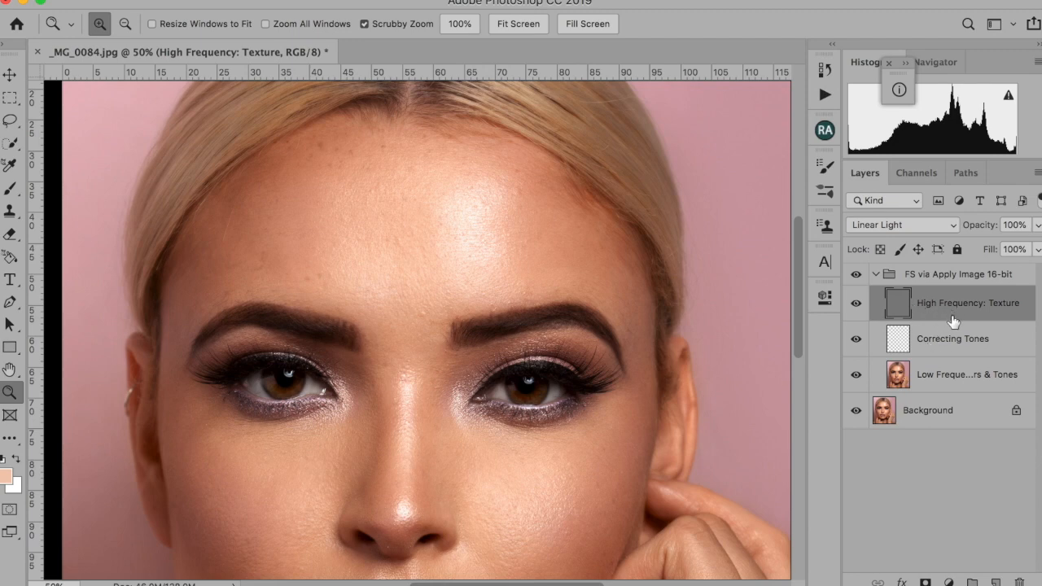
{"action": "left_click", "coordinate": [934, 394]}
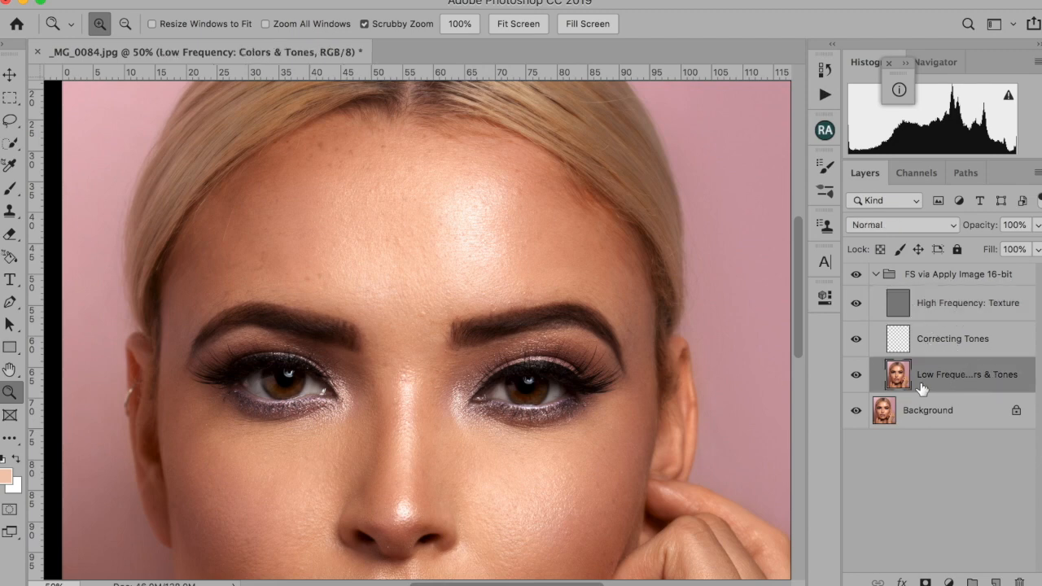
Compare the forehead with the High Frequency: Texture layer hidden and with the Low Frequency: Colors & Tones layer hidden
{"action": "left_click", "coordinate": [857, 303]}
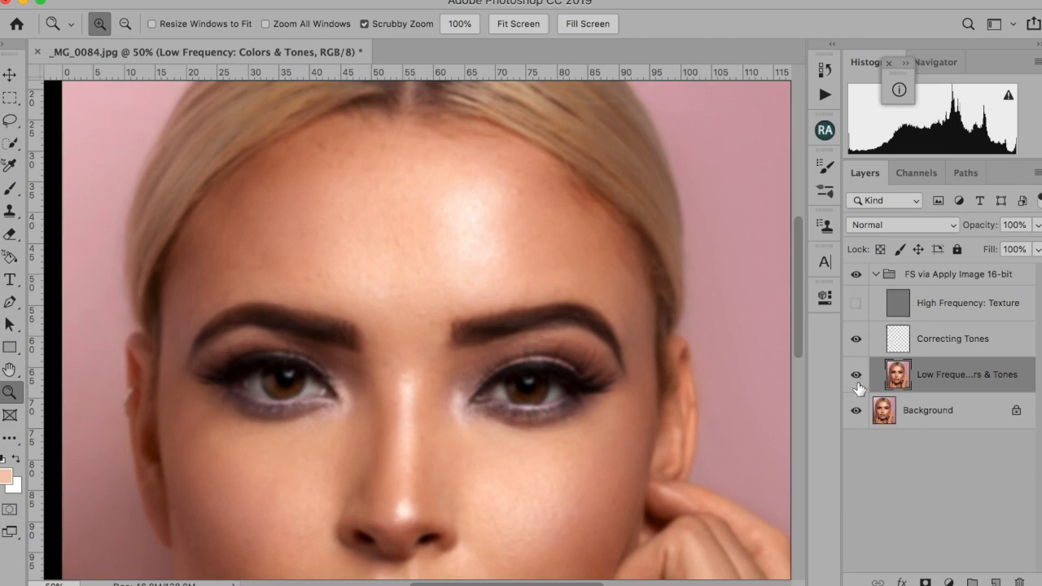
{"action": "left_click", "coordinate": [856, 303]}
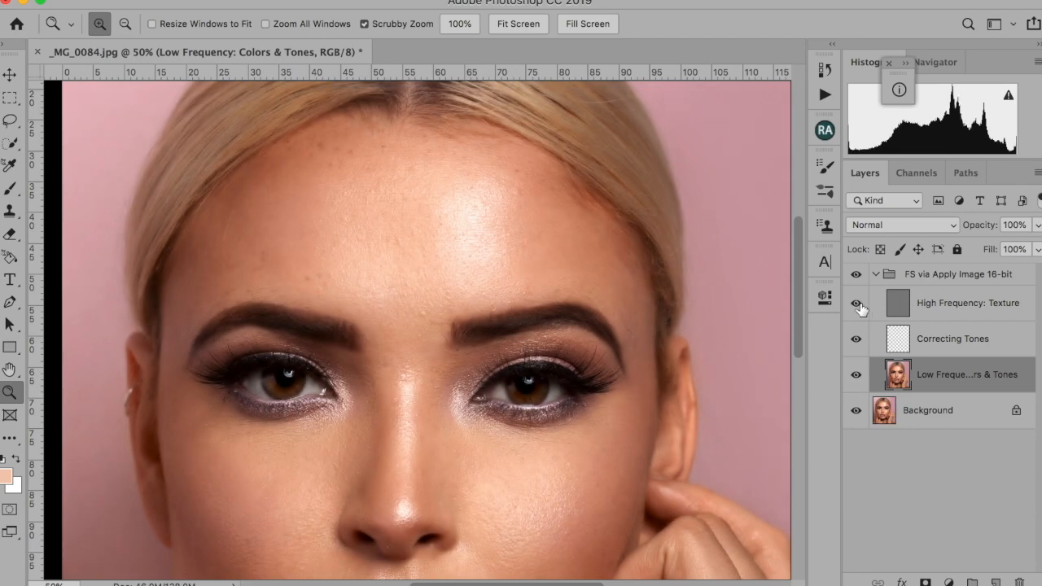
{"action": "left_click", "coordinate": [856, 376]}
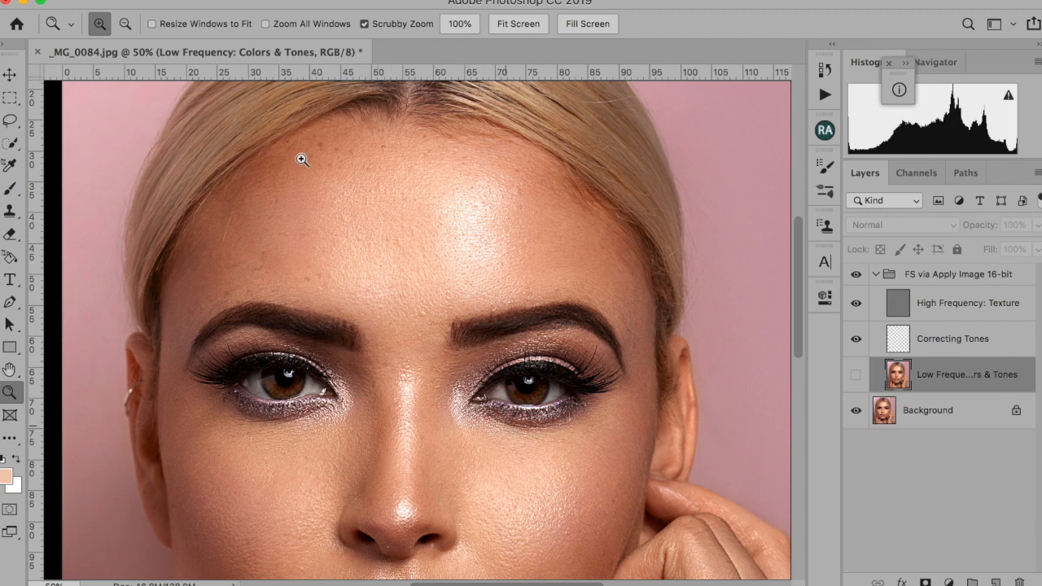
{"action": "left_click", "coordinate": [856, 376]}
View the full portrait with the low-frequency layer hidden, and examine the colors and tones alone with the texture layer hidden
{"action": "left_click", "coordinate": [522, 22]}
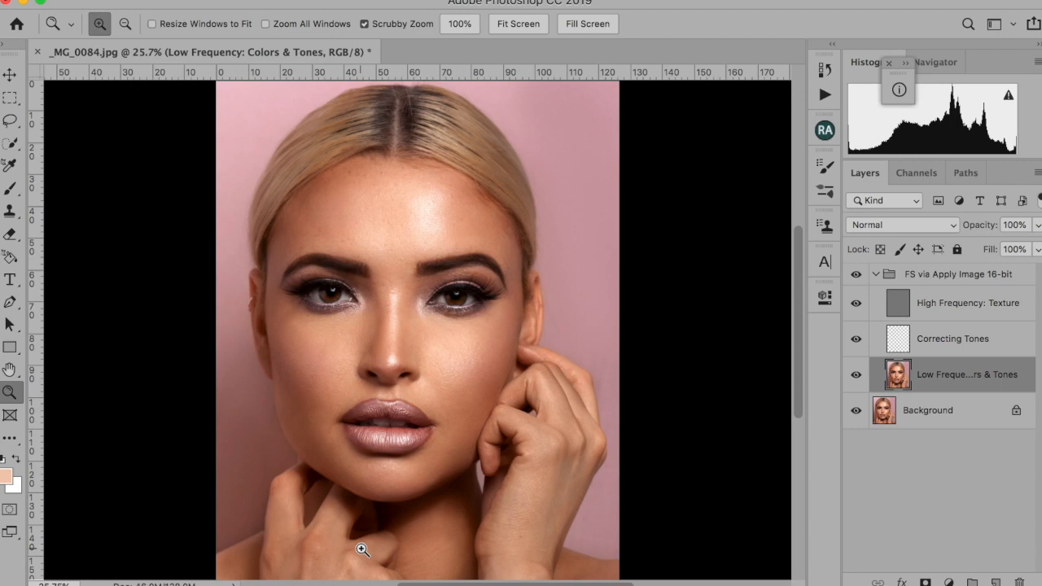
{"action": "left_click", "coordinate": [857, 302]}
{"action": "left_click", "coordinate": [859, 375]}
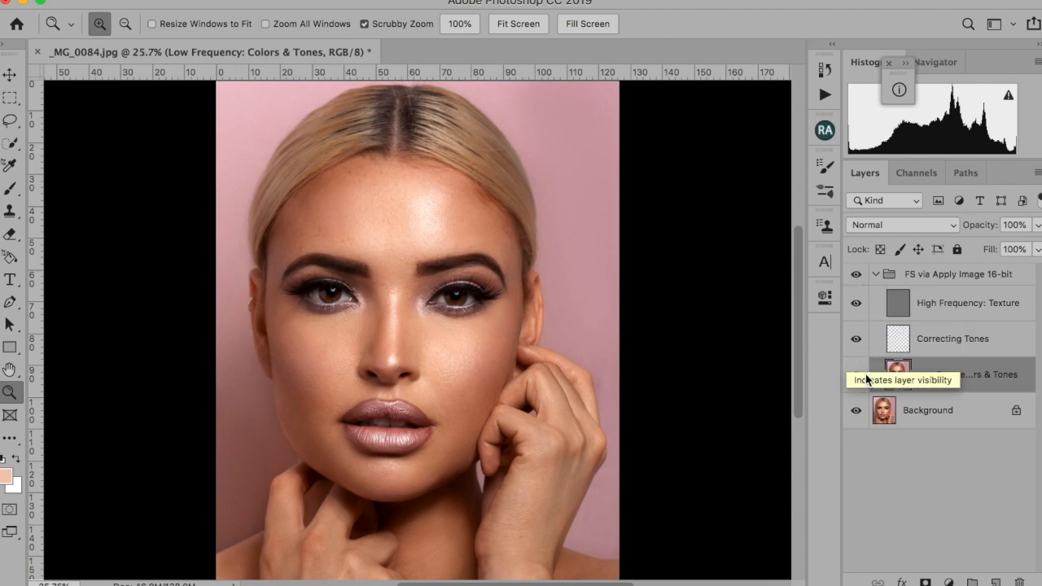
{"action": "left_click", "coordinate": [856, 303]}
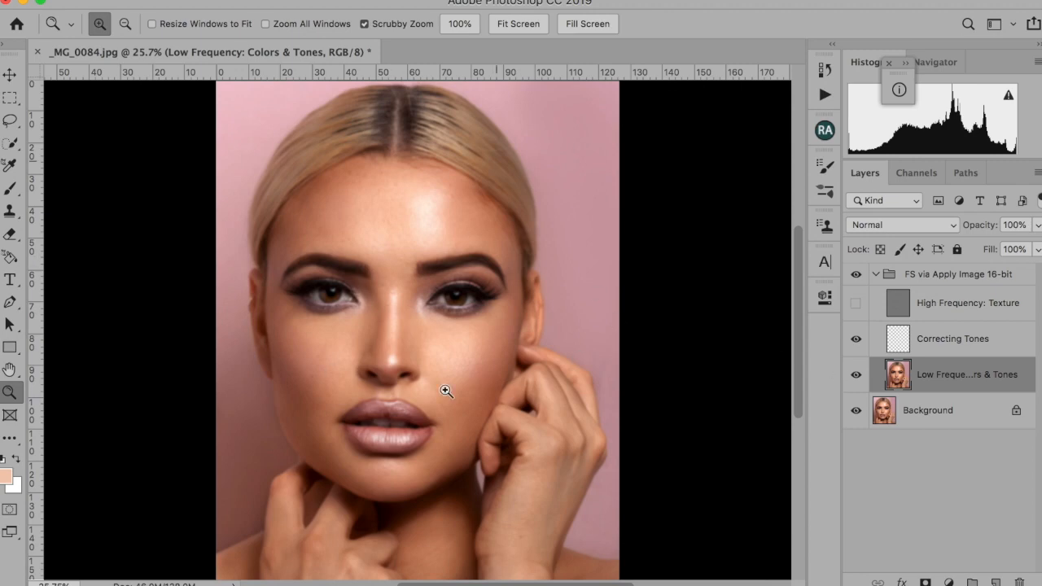
Show the High Frequency: Texture layer again and make Correcting Tones the active layer for the Brush tool
{"action": "left_click", "coordinate": [858, 306]}
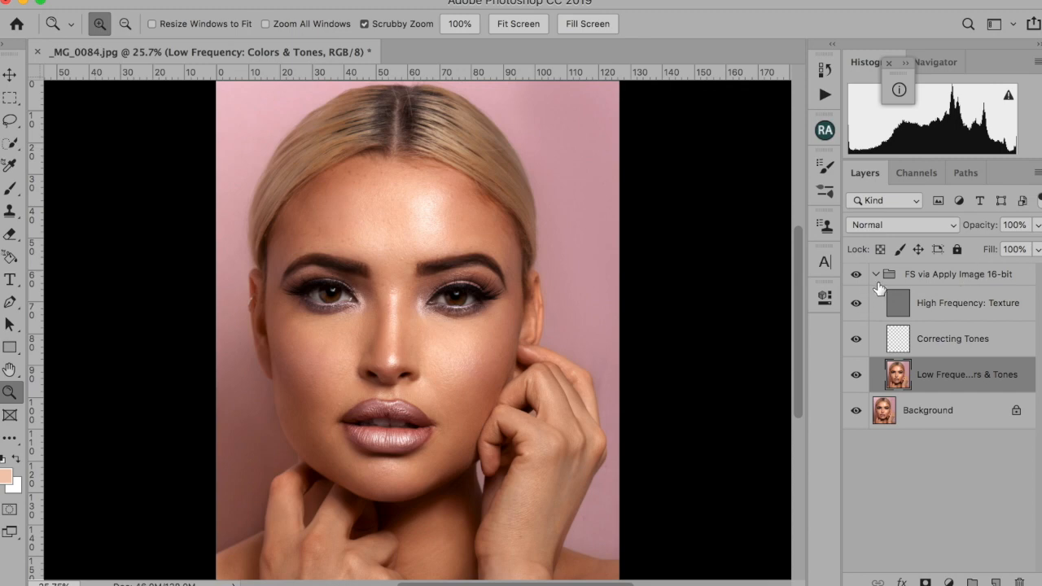
{"action": "left_click", "coordinate": [954, 345]}
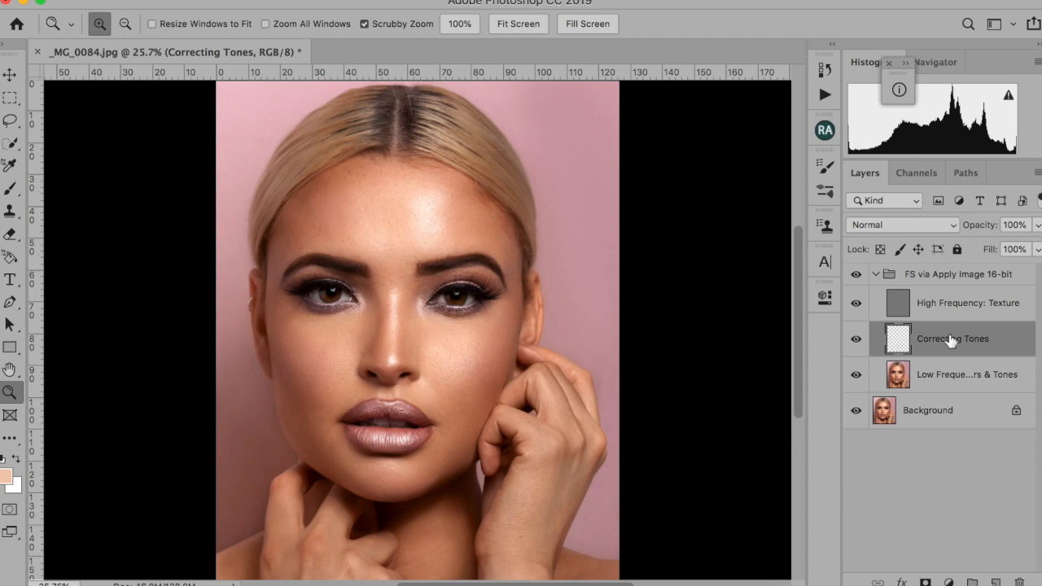
{"action": "left_click", "coordinate": [10, 190]}
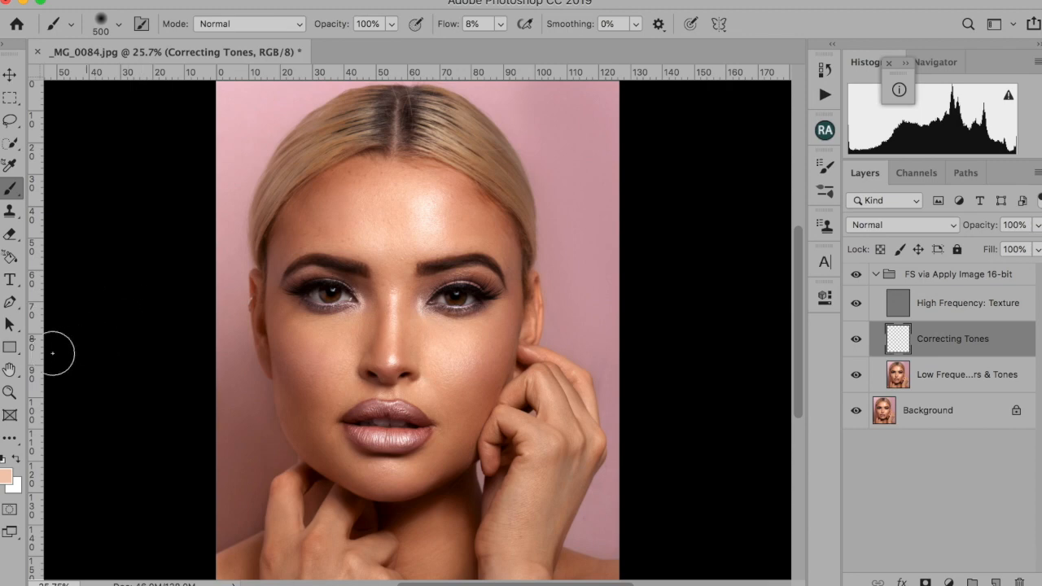
Review the forehead and the High Frequency: Texture layer, and reduce the brush size to 175 on the Correcting Tones layer
{"action": "left_click", "coordinate": [9, 392]}
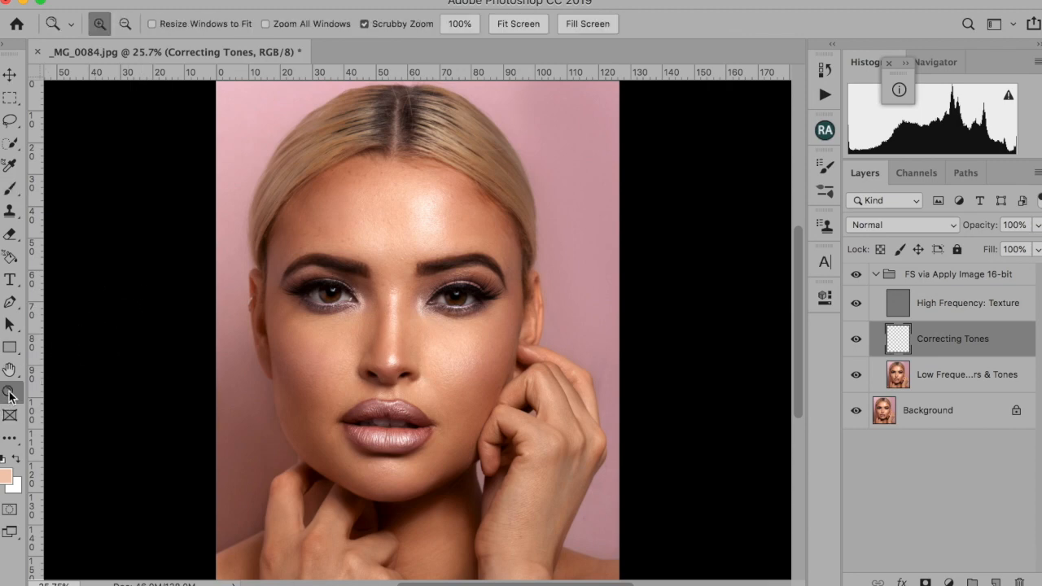
{"action": "left_click", "coordinate": [356, 203]}
{"action": "left_click", "coordinate": [380, 173]}
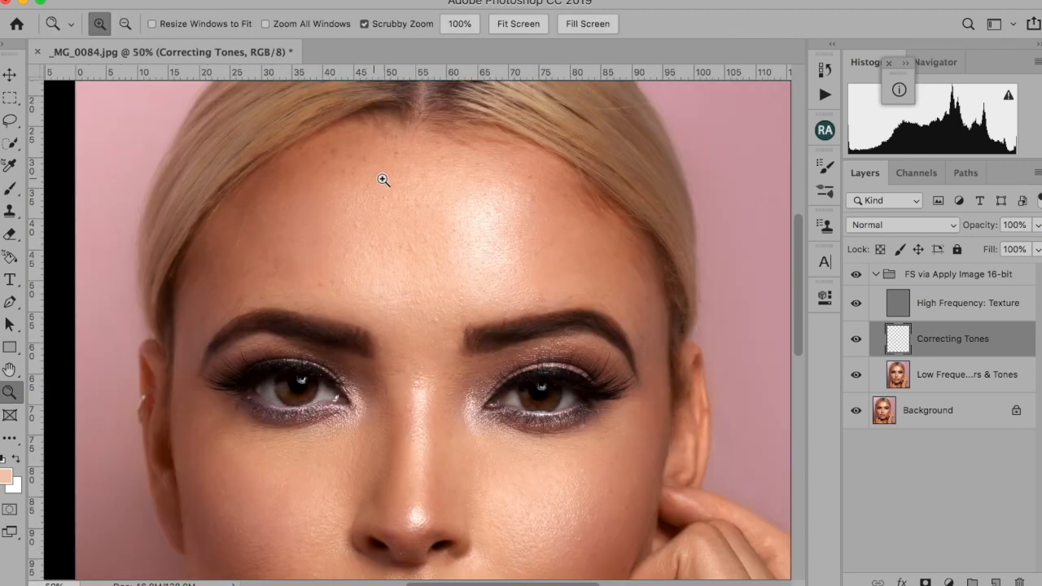
{"action": "left_click", "coordinate": [961, 303]}
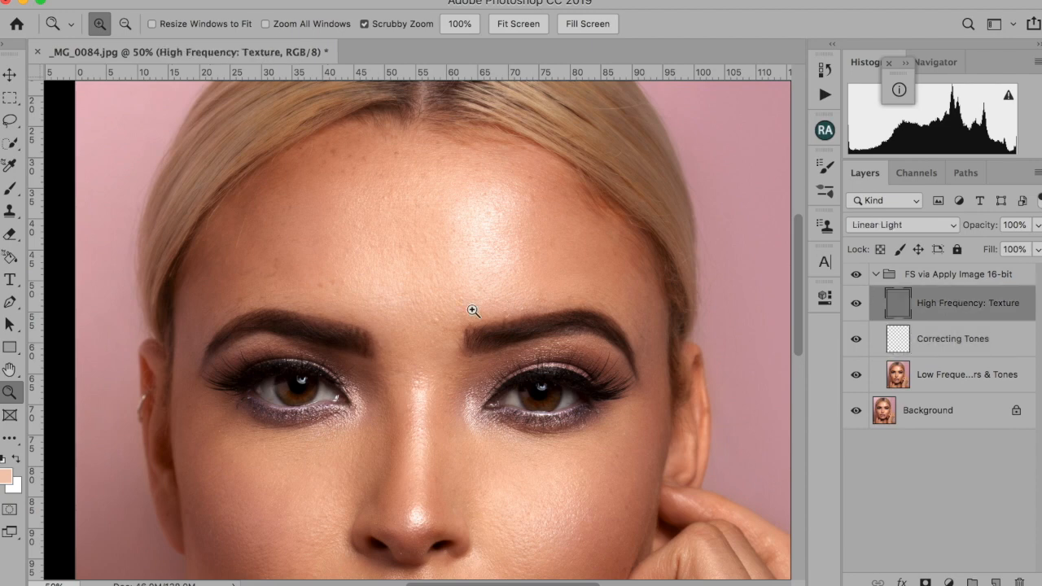
{"action": "left_click", "coordinate": [955, 350]}
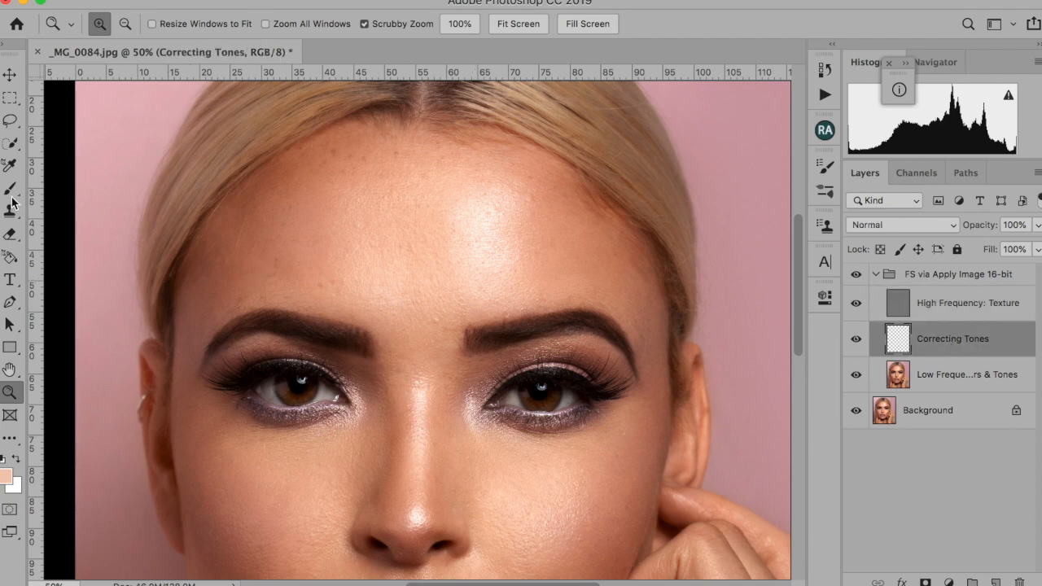
{"action": "key", "text": "b"}
{"action": "key", "text": "bracketleft"}
{"action": "key", "text": "bracketleft"}
{"action": "key", "text": "bracketleft"}
{"action": "key", "text": "bracketleft"}
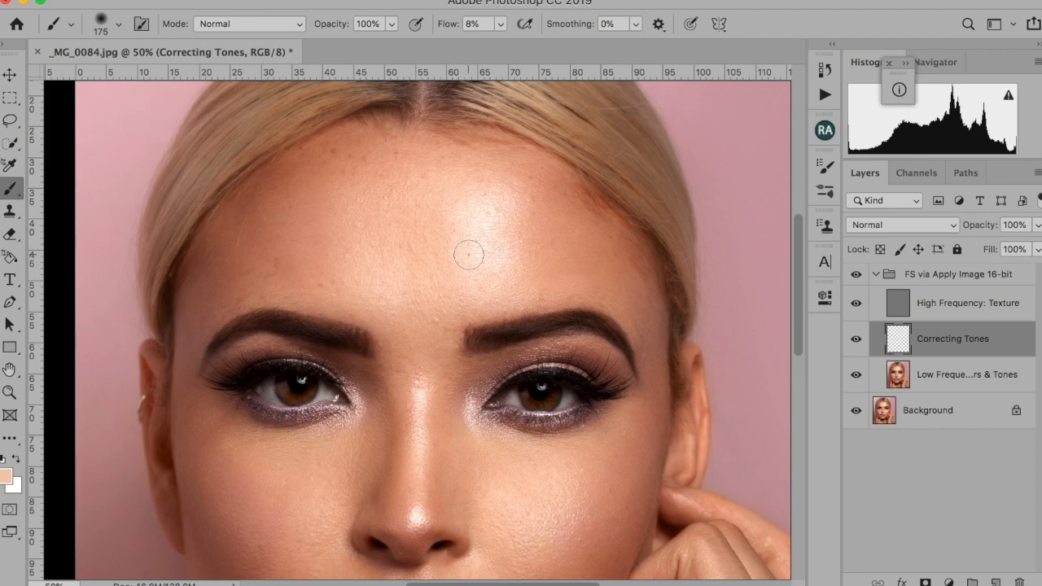
Examine the skin around the eyes, cheeks and lips up close, and return to the full portrait
{"action": "scroll", "coordinate": [469, 255], "scroll_direction": "down", "scroll_amount": 5}
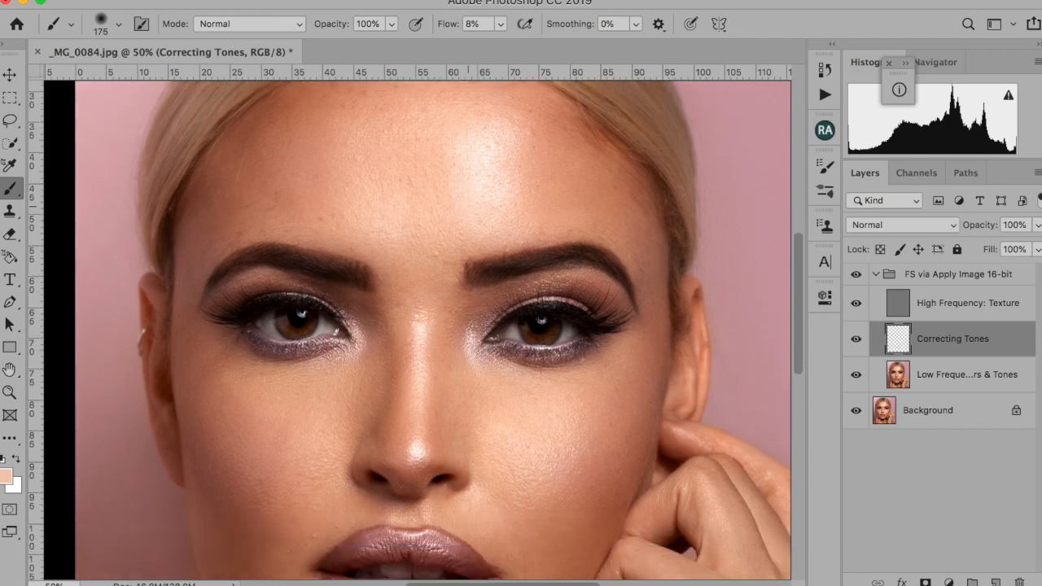
{"action": "scroll", "coordinate": [469, 255], "scroll_direction": "left", "scroll_amount": 4}
{"action": "scroll", "coordinate": [461, 540], "scroll_direction": "down", "scroll_amount": 1}
{"action": "scroll", "coordinate": [460, 539], "scroll_direction": "right", "scroll_amount": 4}
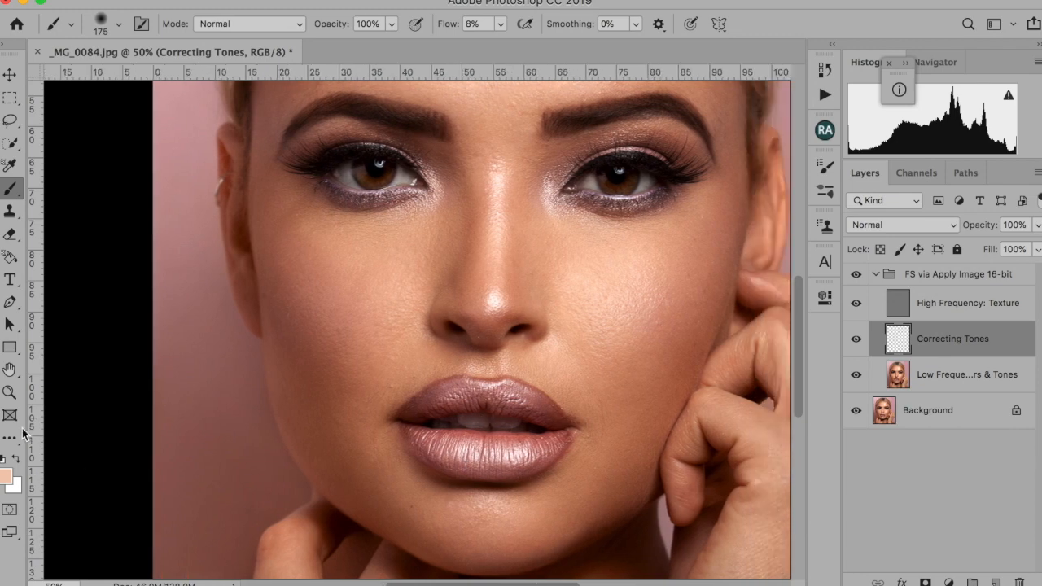
{"action": "left_click", "coordinate": [11, 391]}
{"action": "left_click", "coordinate": [539, 25]}
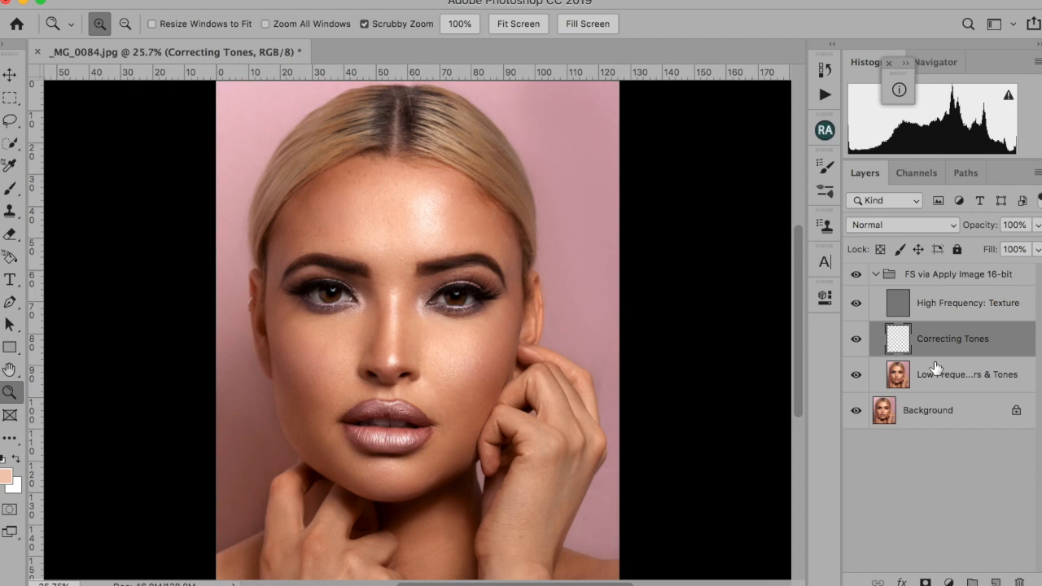
Review the FS via Apply Image 16-bit group and its layers, ending on Low Frequency: Colors & Tones
{"action": "left_click", "coordinate": [889, 281]}
{"action": "left_click", "coordinate": [877, 277]}
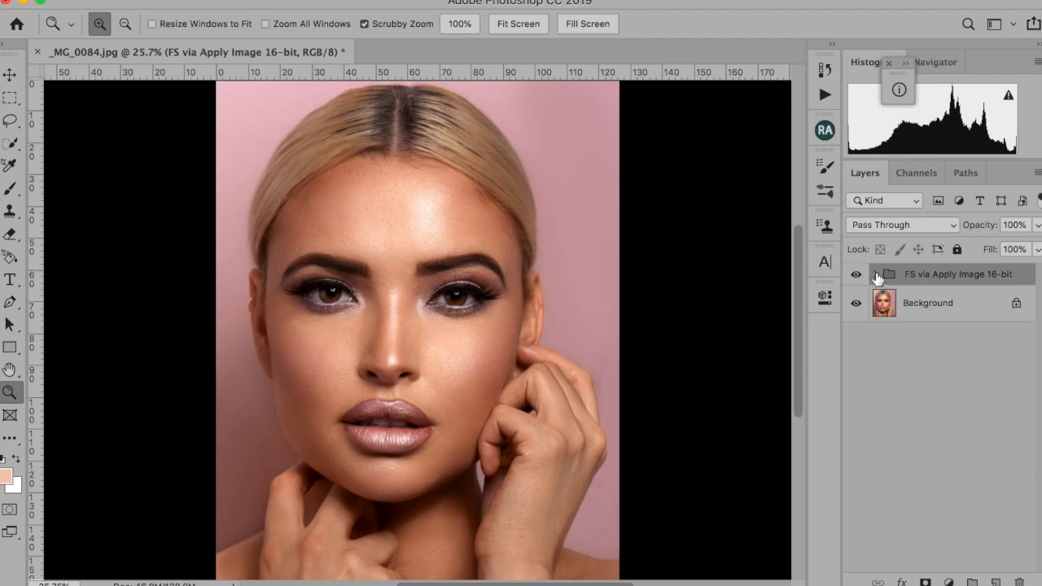
{"action": "left_click", "coordinate": [877, 277]}
{"action": "left_click", "coordinate": [949, 383]}
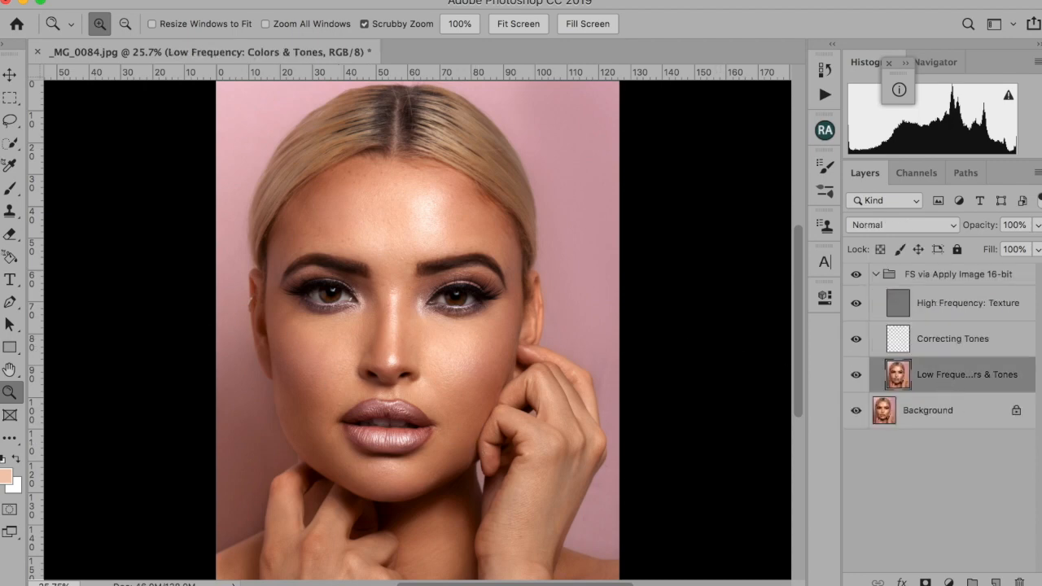
Sample the cheek's skin tone and paint it over that cheek on Correcting Tones, using brush size 400, 1% flow and 52% opacity
{"action": "left_click", "coordinate": [12, 190]}
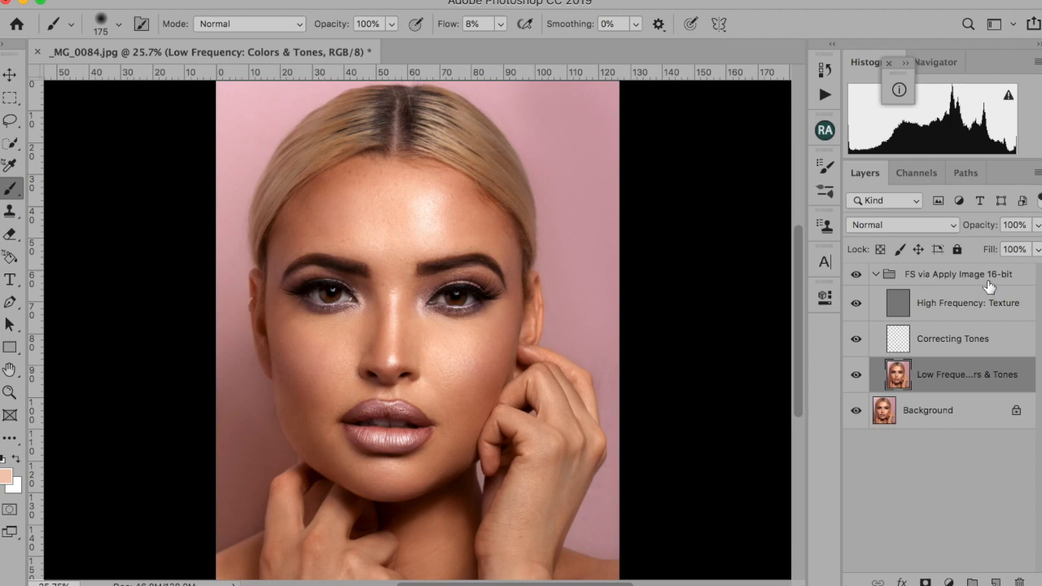
{"action": "left_click", "coordinate": [971, 350]}
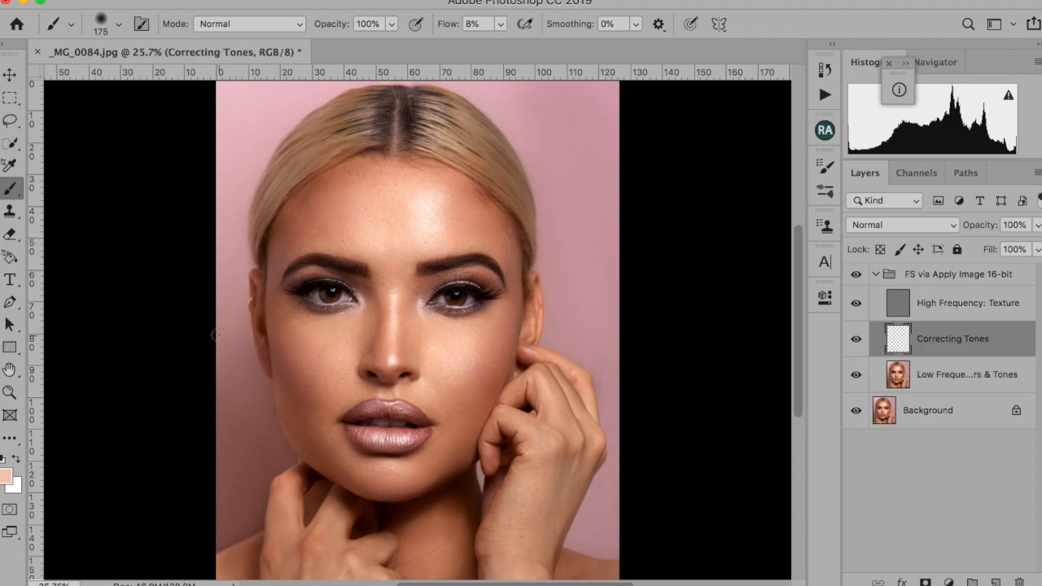
{"action": "left_click", "coordinate": [315, 350], "text": "alt"}
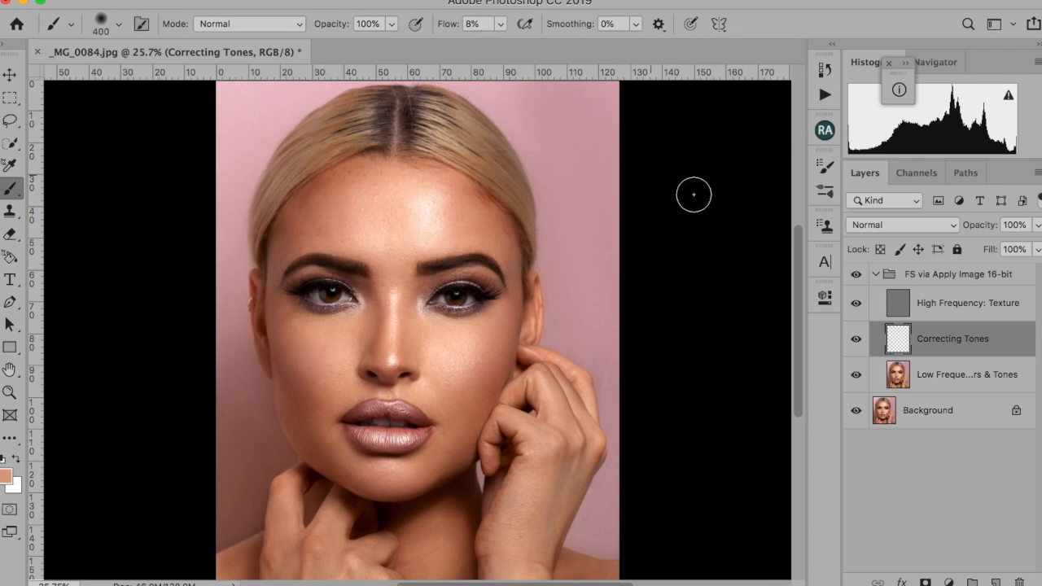
{"action": "left_click", "coordinate": [502, 24]}
{"action": "left_click_drag", "start_coordinate": [500, 47], "coordinate": [347, 33]}
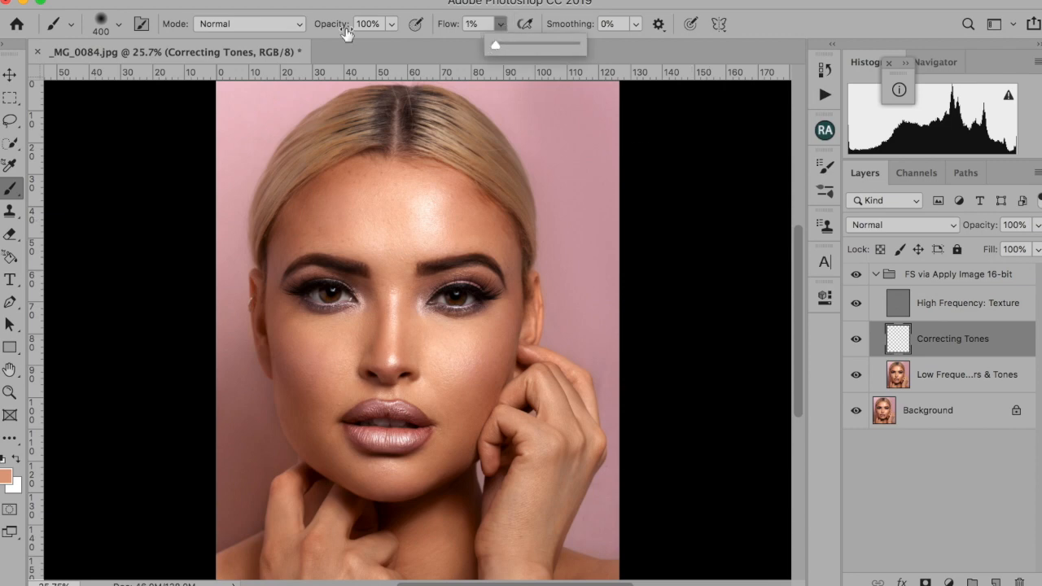
{"action": "left_click", "coordinate": [391, 27]}
{"action": "left_click", "coordinate": [307, 343]}
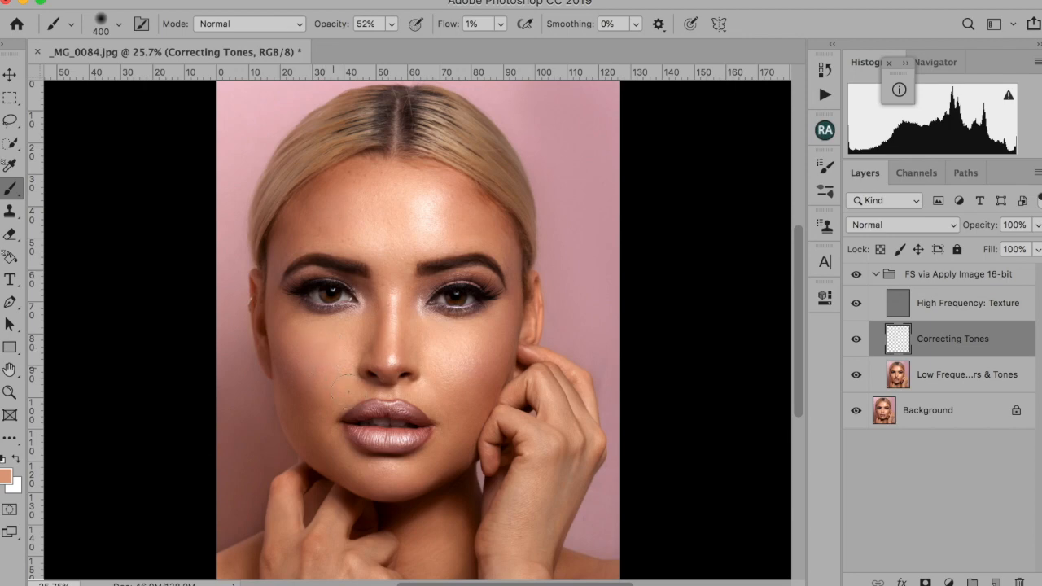
Compare the painted cheek up close with the Correcting Tones layer hidden and shown, and return to the Brush tool
{"action": "left_click", "coordinate": [16, 393]}
{"action": "left_click", "coordinate": [329, 365]}
{"action": "left_click", "coordinate": [323, 376]}
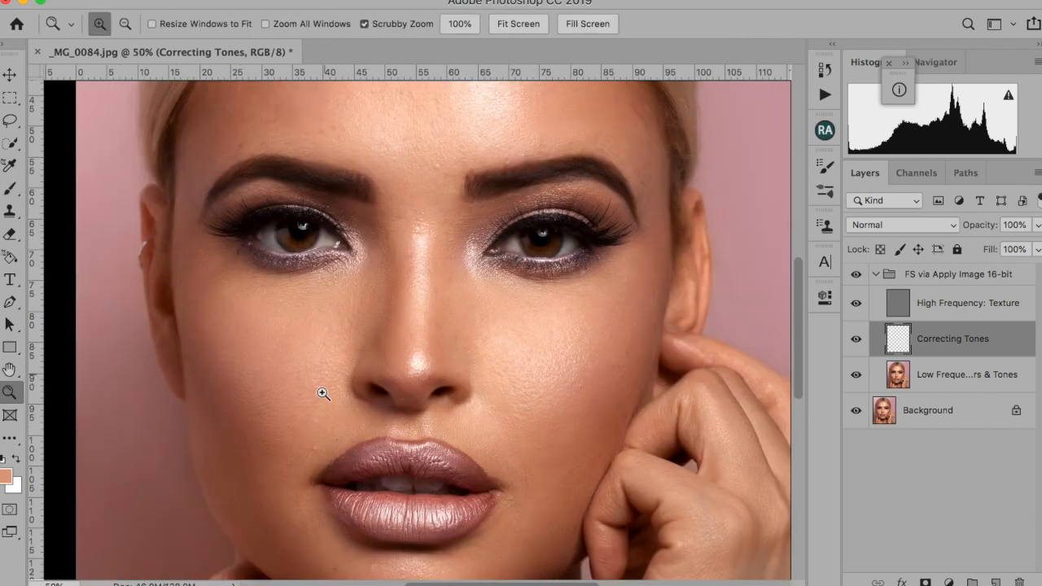
{"action": "left_click", "coordinate": [324, 393]}
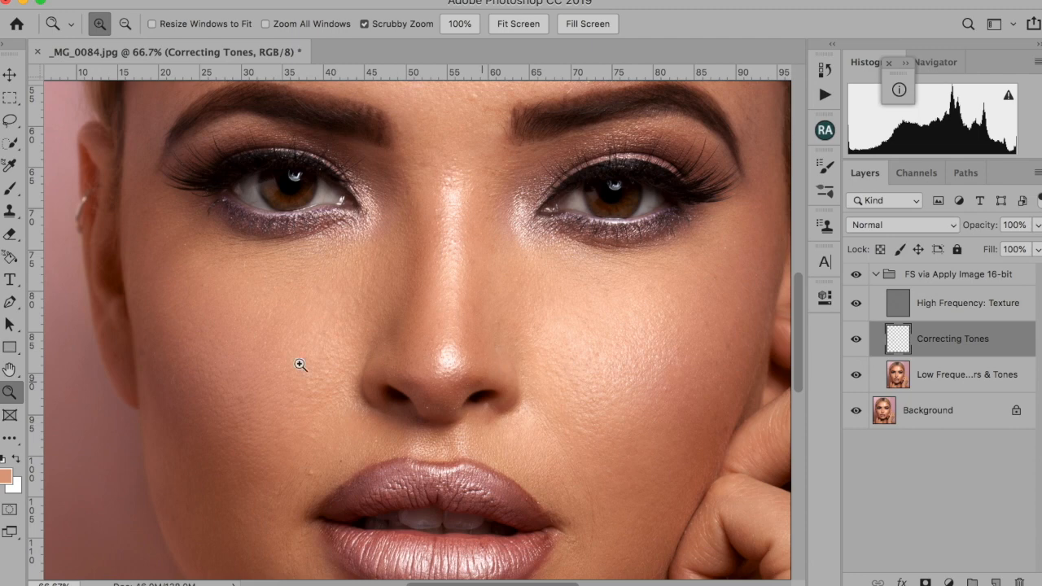
{"action": "left_click", "coordinate": [857, 339]}
{"action": "left_click", "coordinate": [857, 340]}
{"action": "key", "text": "b"}
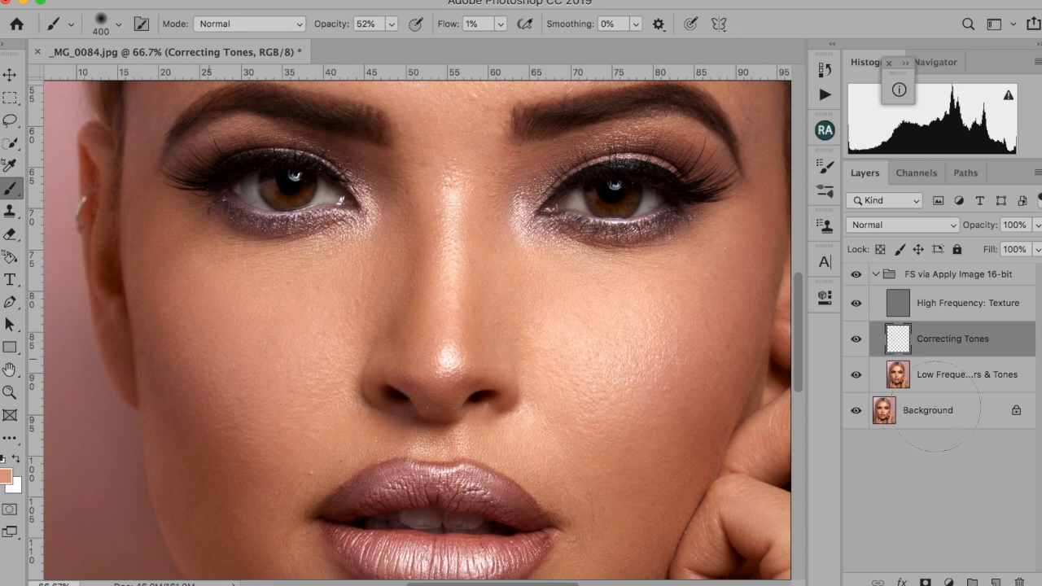
Blend the highlight on the cheek beside the hand on Low Frequency: Colors & Tones, using the Mixer Brush at size 200
{"action": "left_click", "coordinate": [996, 383]}
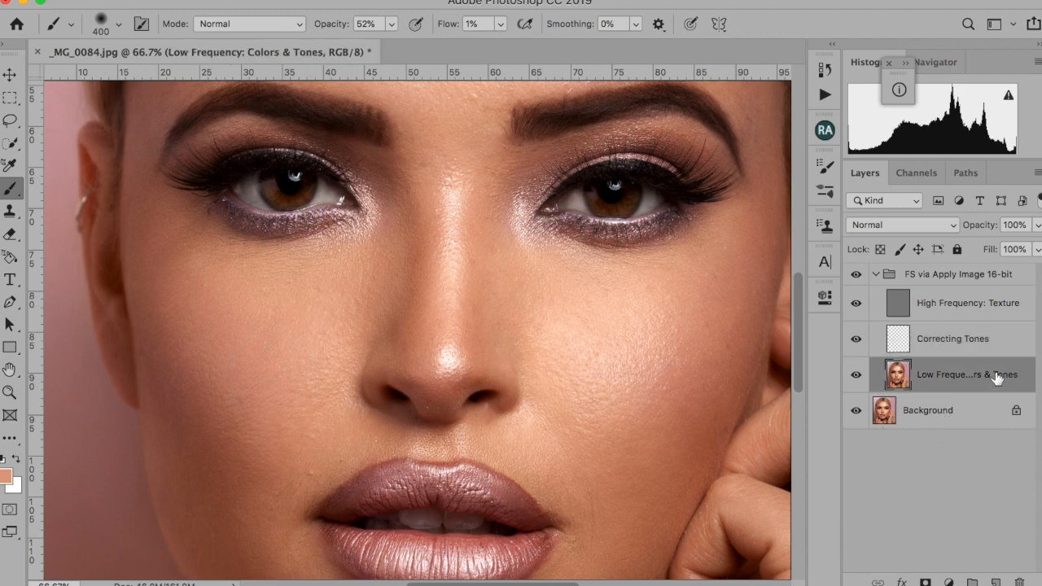
{"action": "right_click", "coordinate": [15, 196]}
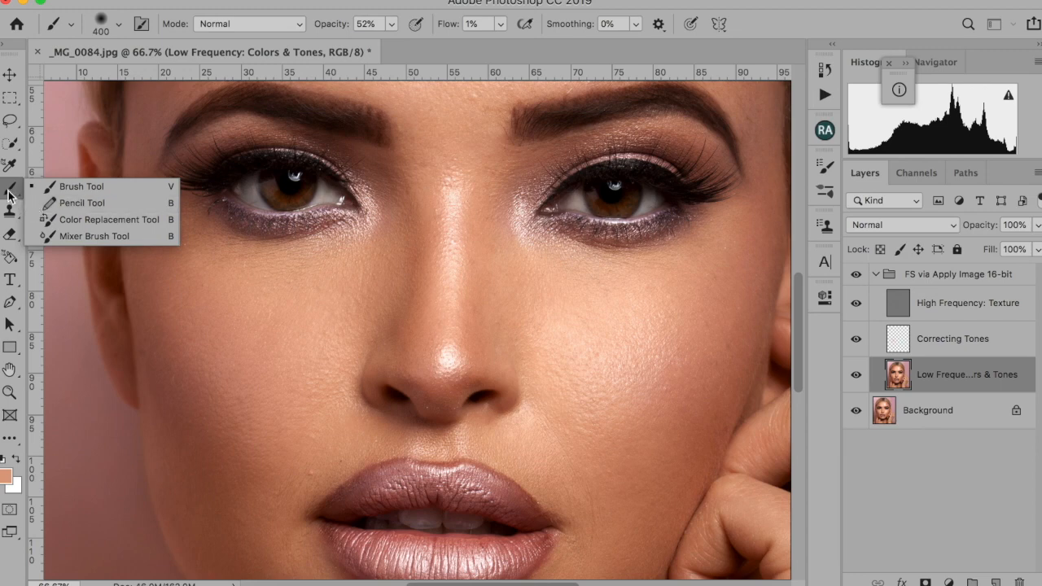
{"action": "left_click", "coordinate": [59, 236]}
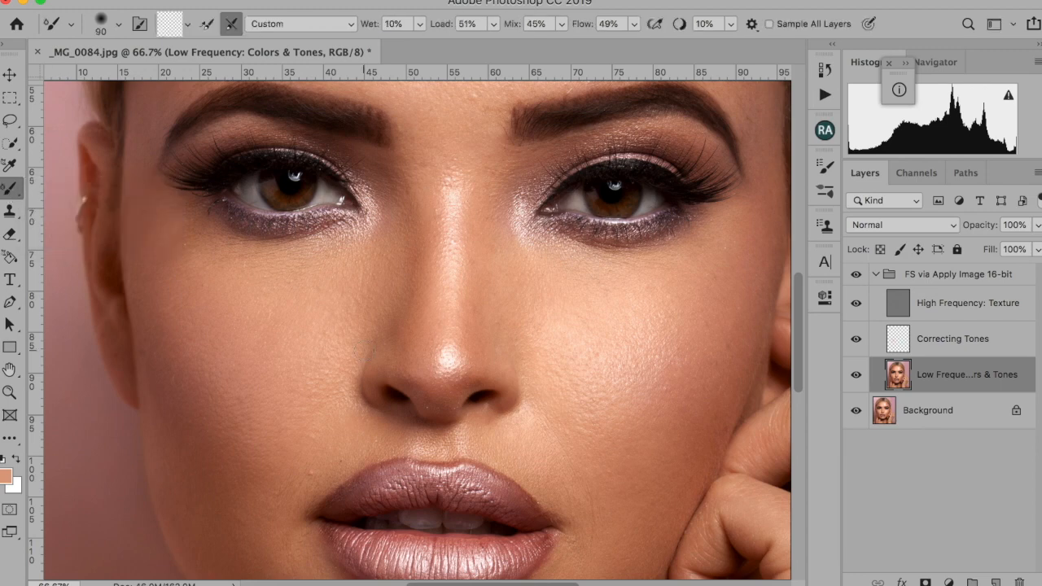
{"action": "key", "text": "bracketright"}
{"action": "mouse_move", "coordinate": [603, 421]}
{"action": "left_mouse_down"}
{"action": "mouse_move", "coordinate": [647, 347]}
{"action": "mouse_move", "coordinate": [668, 337]}
{"action": "mouse_move", "coordinate": [679, 296]}
{"action": "left_mouse_up"}
{"action": "mouse_move", "coordinate": [671, 332]}
{"action": "left_mouse_down"}
{"action": "mouse_move", "coordinate": [698, 356]}
{"action": "mouse_move", "coordinate": [671, 374]}
{"action": "left_mouse_up"}
Compare the blended cheek with the FS via Apply Image 16-bit group hidden and shown, revisiting the low-frequency layer in between
{"action": "left_click", "coordinate": [876, 276]}
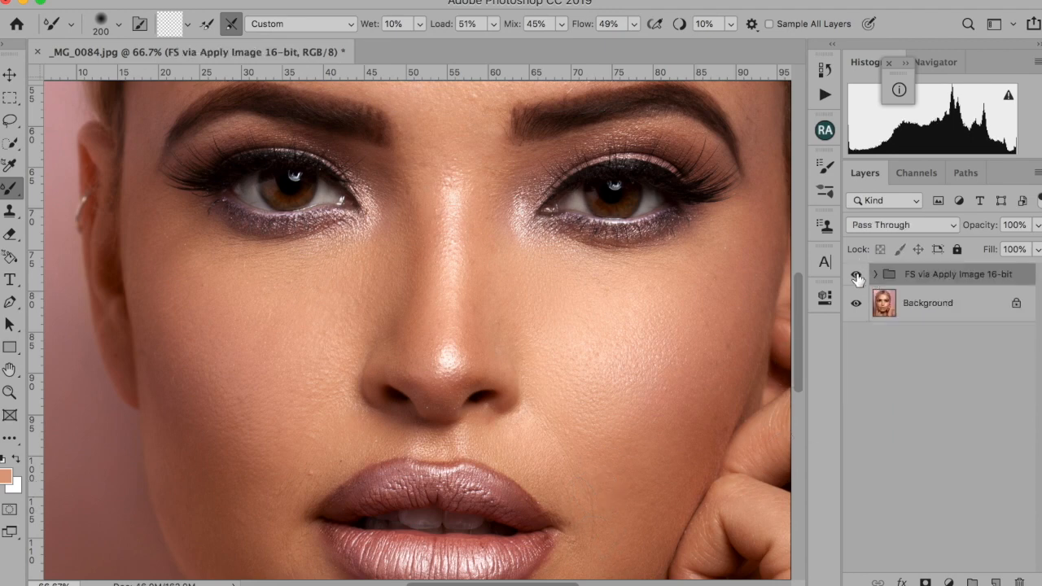
{"action": "left_click", "coordinate": [856, 275]}
{"action": "left_click", "coordinate": [856, 276]}
{"action": "left_click", "coordinate": [876, 274]}
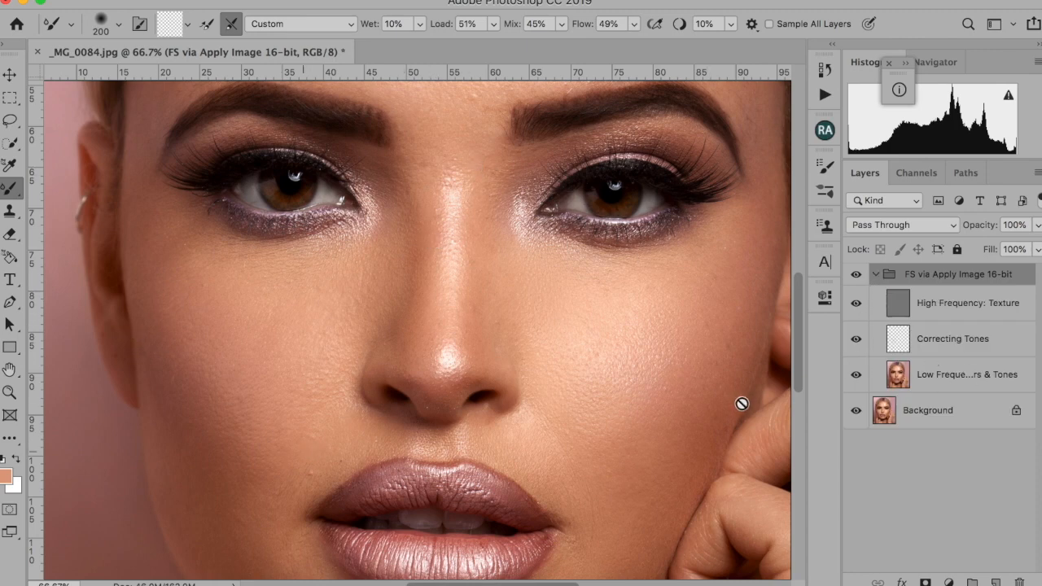
{"action": "left_click", "coordinate": [957, 381]}
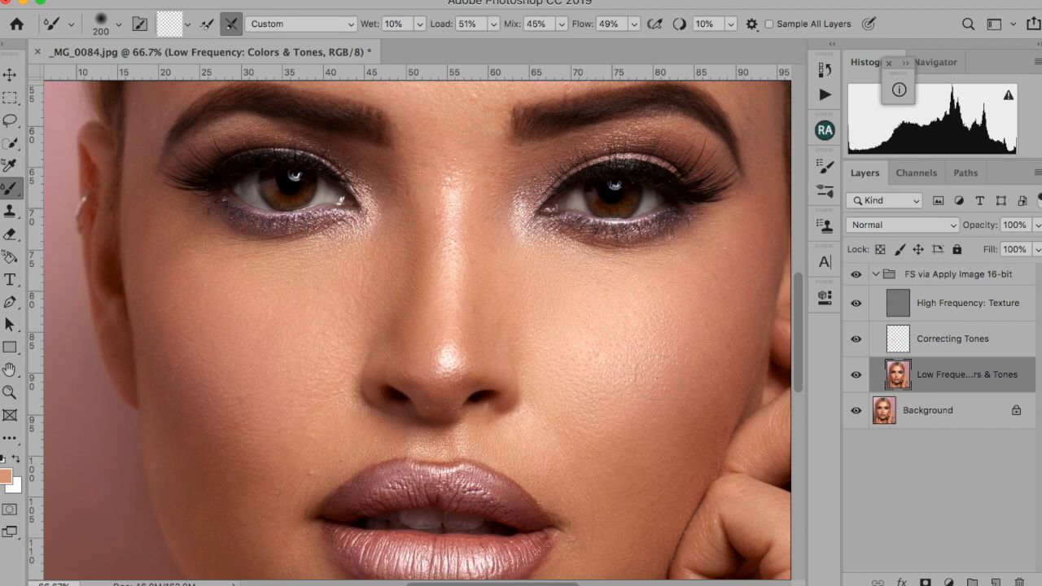
{"action": "left_click", "coordinate": [855, 275]}
{"action": "left_click", "coordinate": [859, 278]}
{"action": "left_click", "coordinate": [877, 276]}
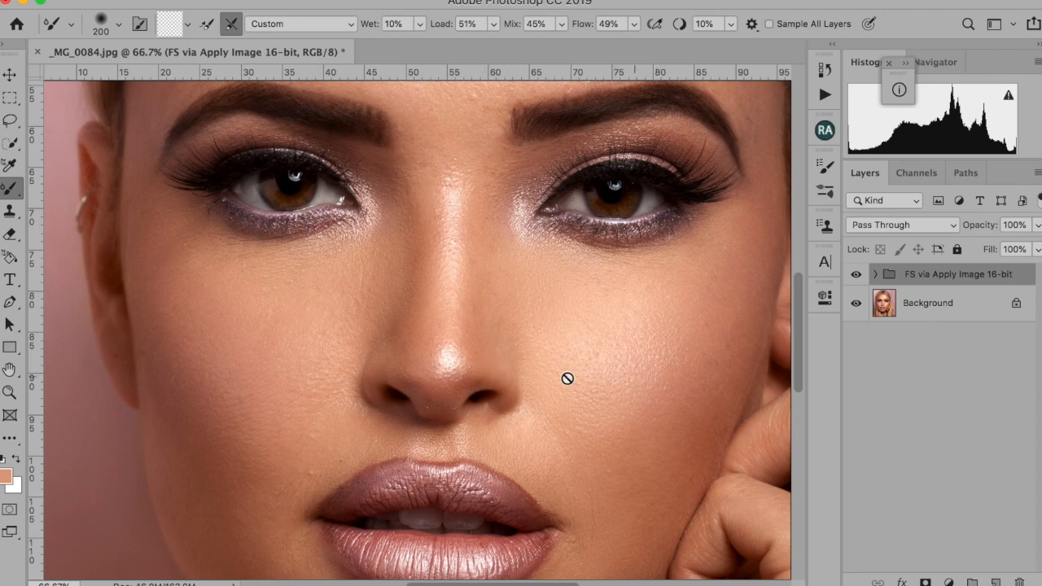
{"action": "left_click", "coordinate": [875, 275]}
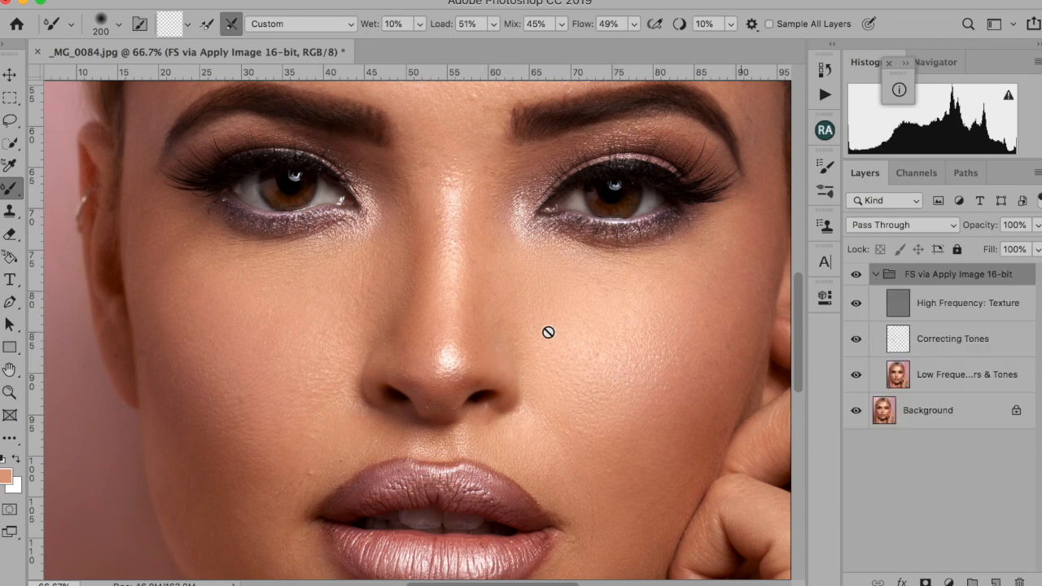
Collapse the FS via Apply Image 16-bit group and set its opacity to 30%
{"action": "left_click", "coordinate": [874, 274]}
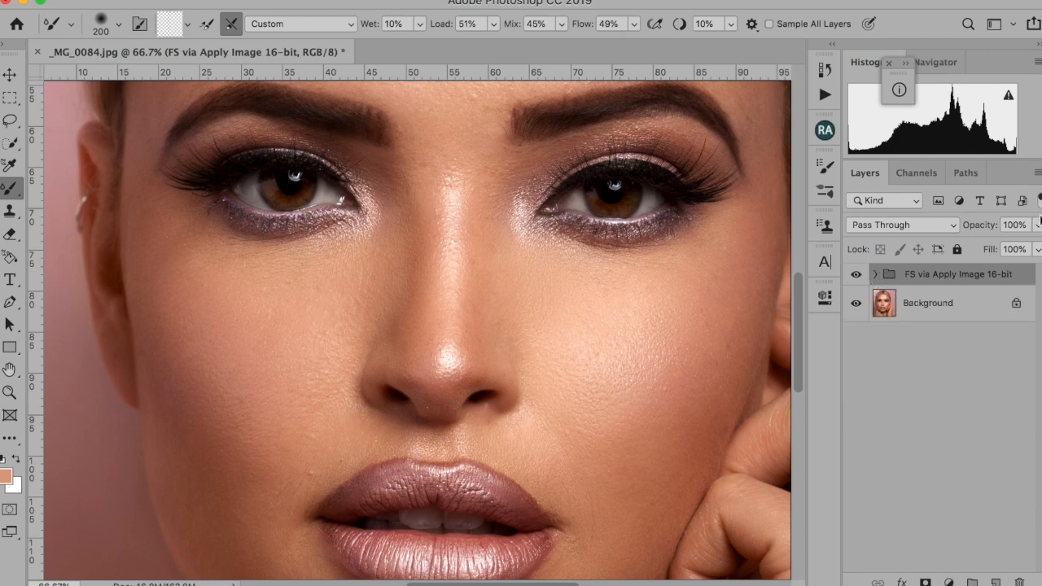
{"action": "left_click", "coordinate": [1038, 225]}
{"action": "left_click", "coordinate": [972, 248]}
{"action": "left_click_drag", "start_coordinate": [975, 248], "coordinate": [984, 250]}
Compare the skin with the 30% opacity group hidden and shown, view the full portrait, and expand the group's layers
{"action": "left_click", "coordinate": [858, 278]}
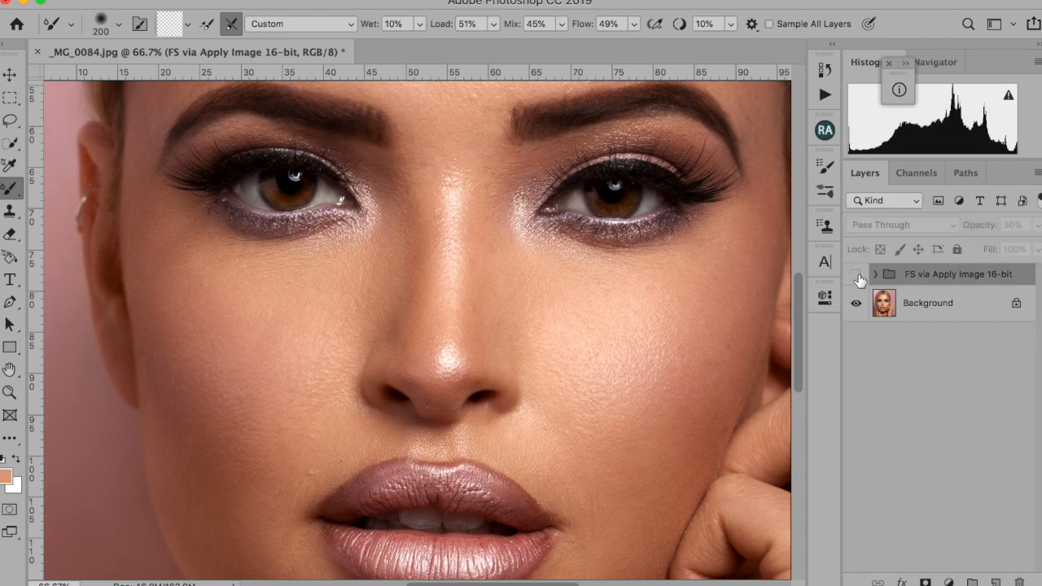
{"action": "left_click", "coordinate": [857, 277]}
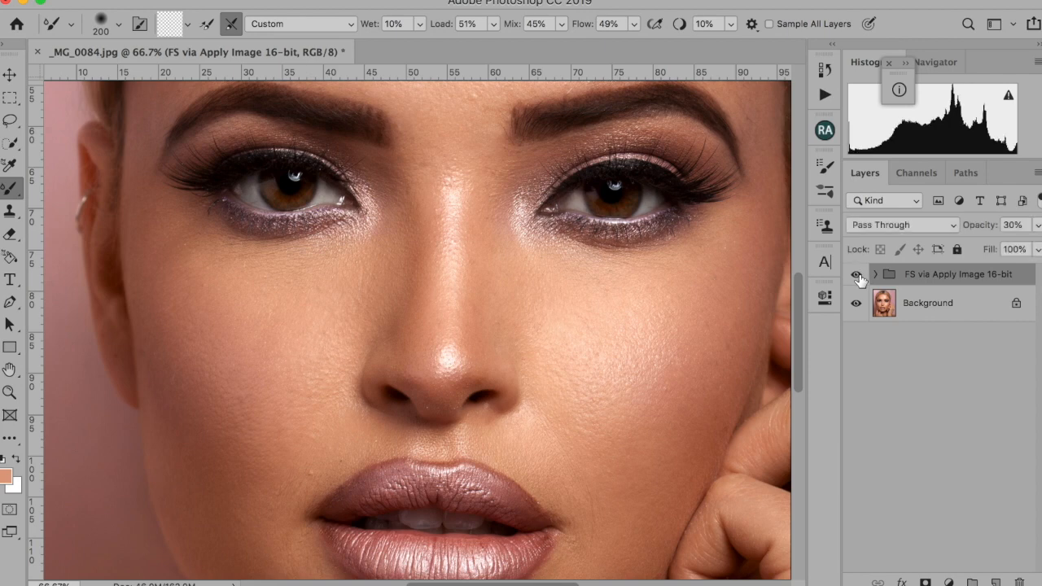
{"action": "left_click", "coordinate": [858, 278]}
{"action": "left_click", "coordinate": [860, 277]}
{"action": "key", "text": "z"}
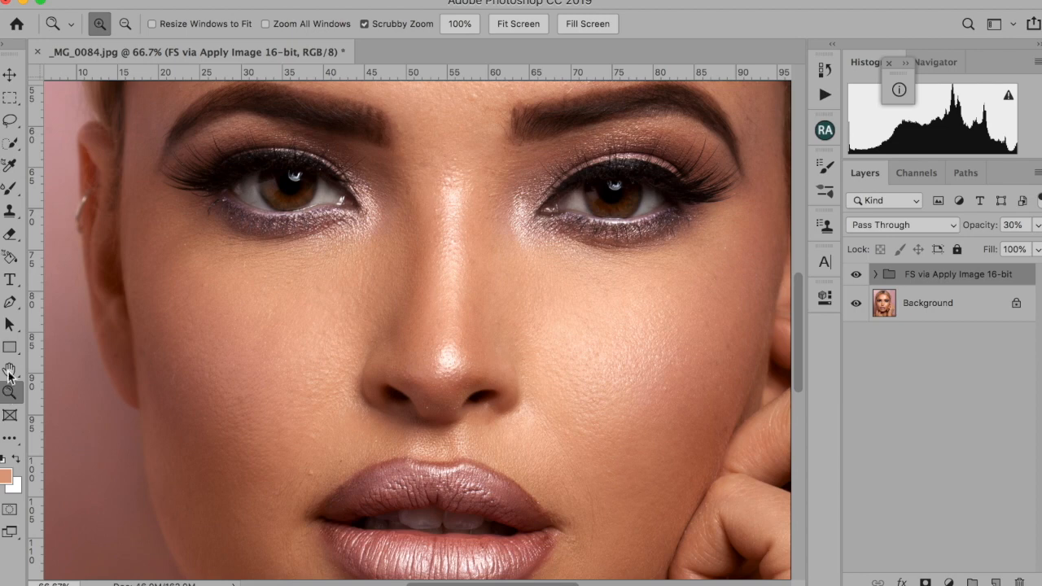
{"action": "left_click", "coordinate": [525, 24]}
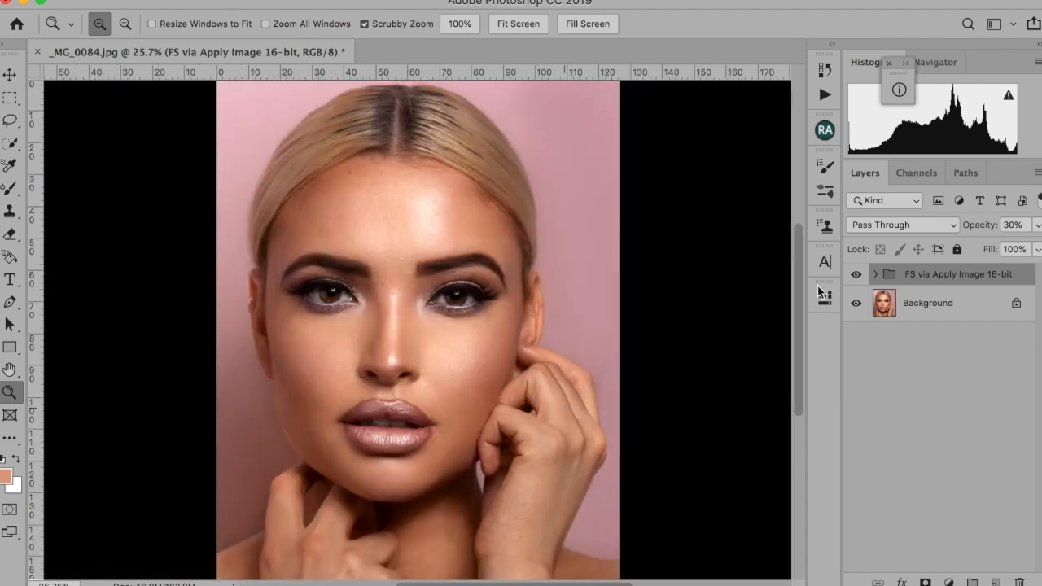
{"action": "left_click", "coordinate": [877, 276]}
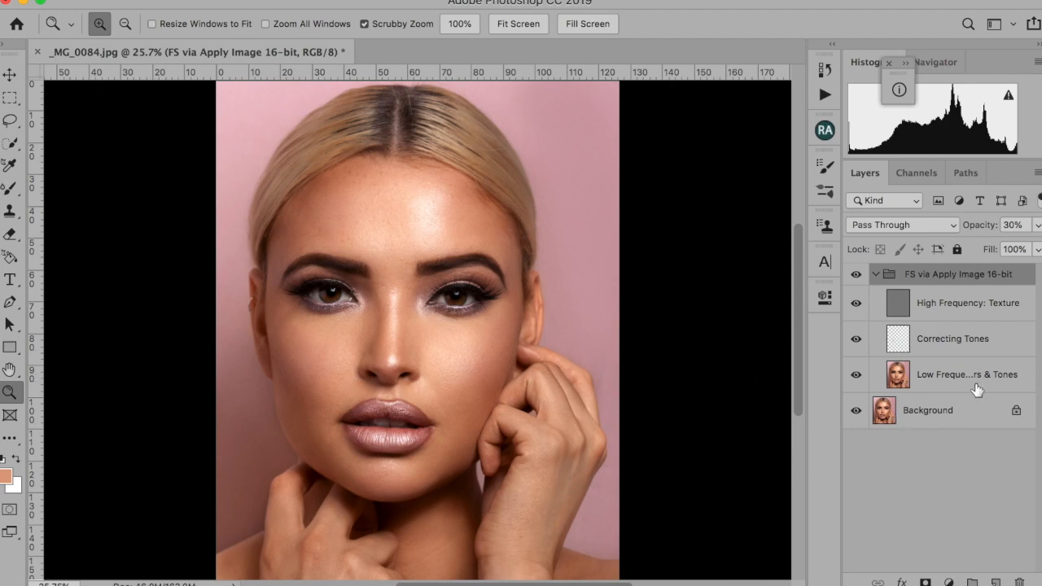
Collapse the FS via Apply Image 16-bit group and delete it together with its contents
{"action": "left_click", "coordinate": [972, 383]}
{"action": "left_click", "coordinate": [876, 276]}
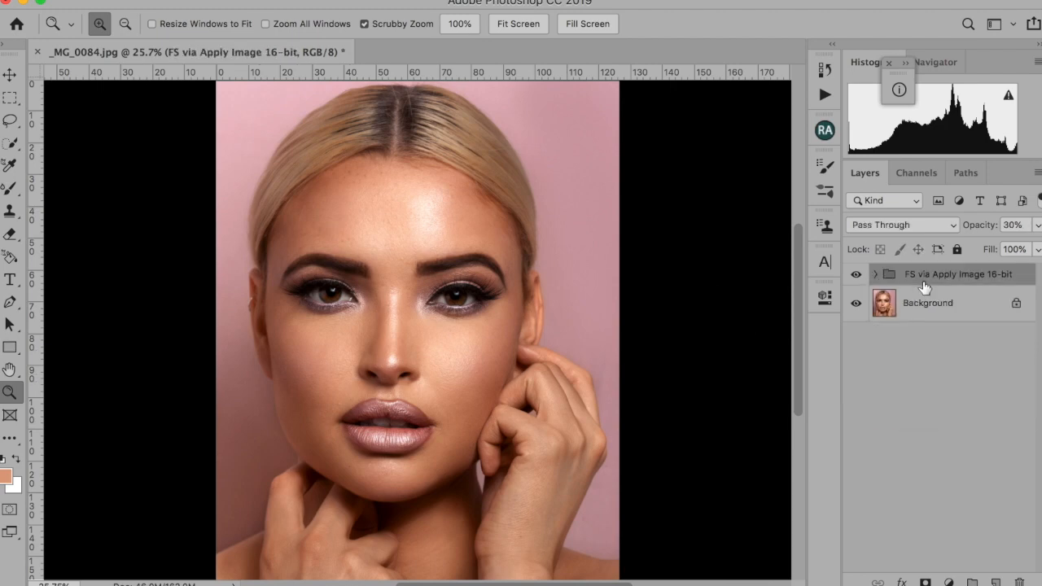
{"action": "left_click", "coordinate": [1019, 581]}
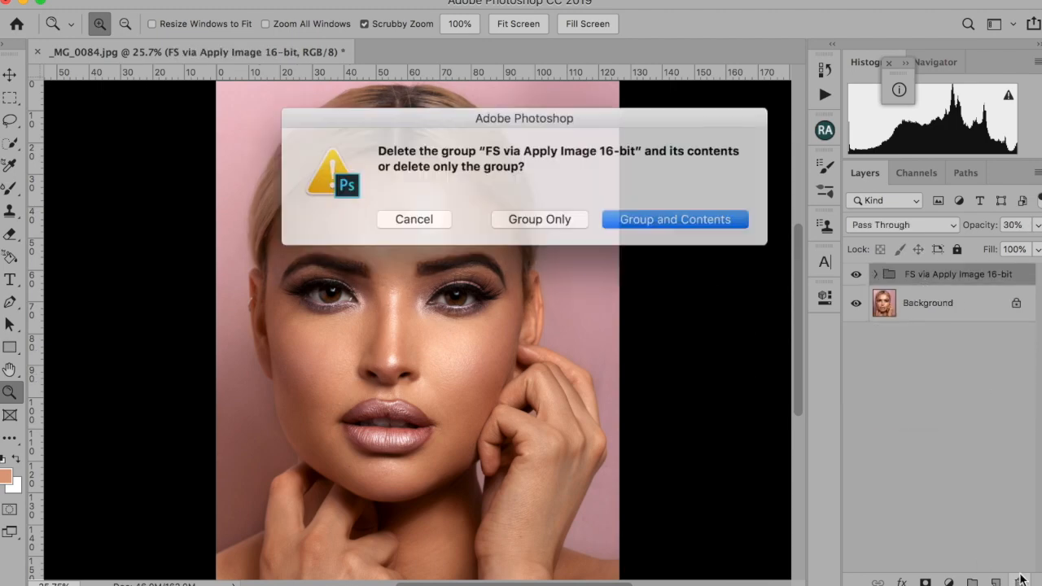
{"action": "key", "text": "Return"}
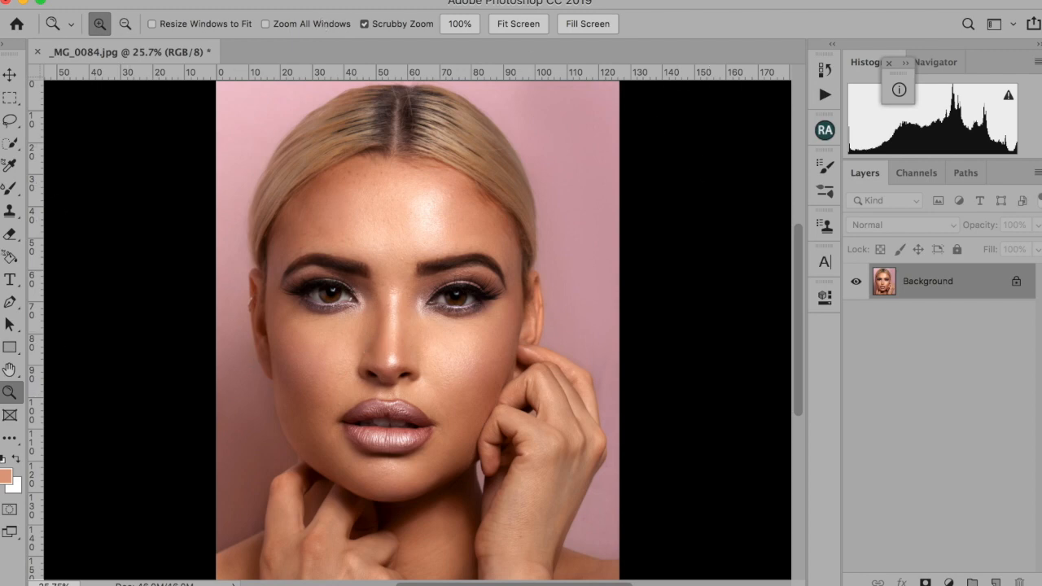
Switch from the Mixer Brush to the regular Brush tool and reduce the brush to a much smaller size
{"action": "left_click", "coordinate": [10, 188]}
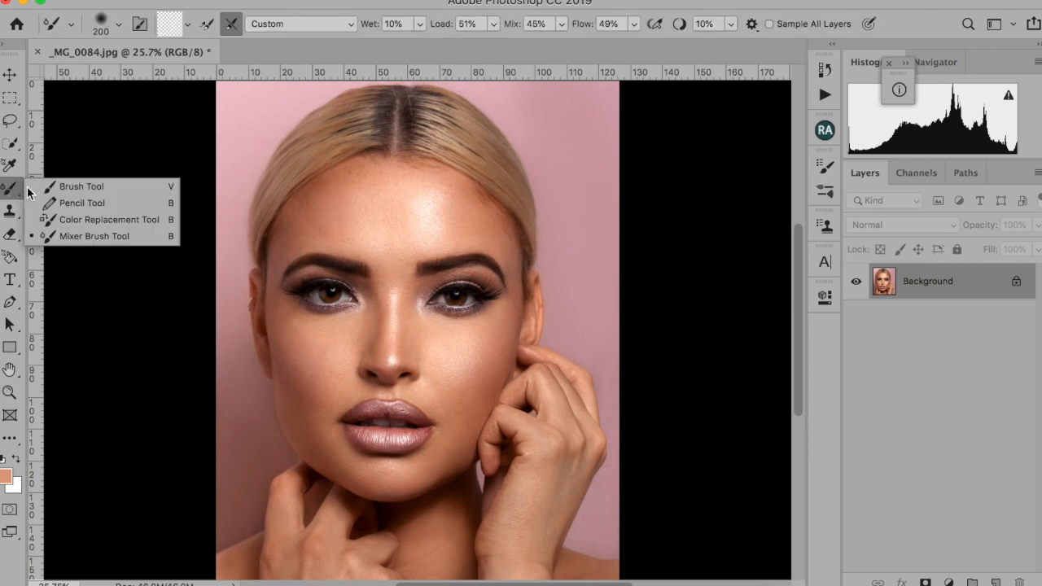
{"action": "left_click", "coordinate": [65, 186]}
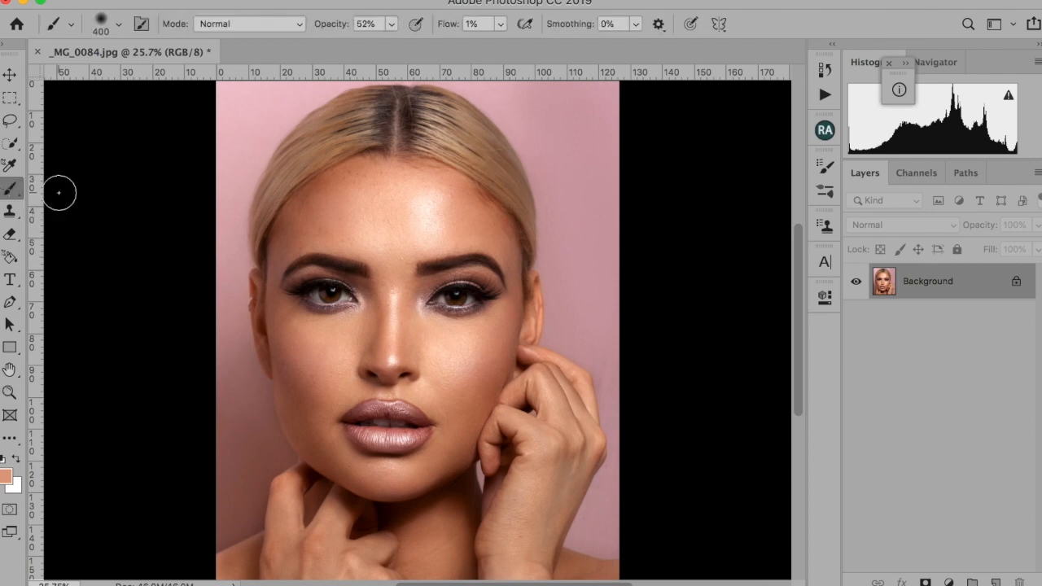
{"action": "left_click", "coordinate": [9, 185]}
{"action": "left_click", "coordinate": [101, 189]}
{"action": "key", "text": "bracketleft"}
{"action": "key", "text": "bracketleft"}
{"action": "key", "text": "bracketleft"}
{"action": "key", "text": "bracketleft"}
{"action": "key", "text": "bracketleft"}
{"action": "key", "text": "bracketleft"}
{"action": "key", "text": "bracketleft"}
{"action": "key", "text": "bracketleft"}
{"action": "key", "text": "bracketleft"}
{"action": "key", "text": "bracketleft"}
{"action": "key", "text": "bracketleft"}
{"action": "key", "text": "bracketleft"}
{"action": "key", "text": "bracketleft"}
{"action": "key", "text": "bracketleft"}
Examine the unretouched skin on the nose and the cheek beside the hand up close, and compare it with the full portrait
{"action": "left_click", "coordinate": [10, 393]}
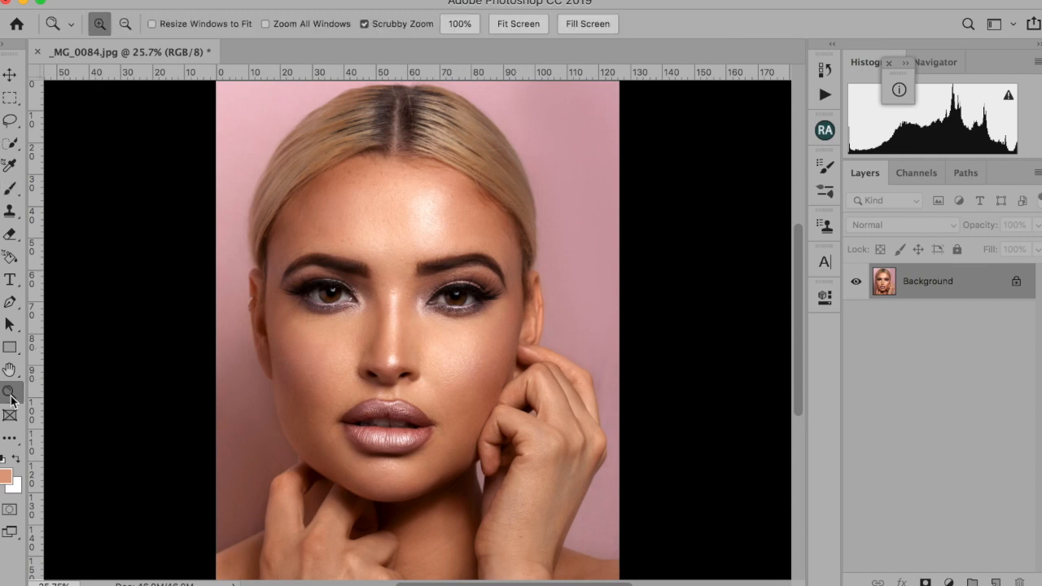
{"action": "left_click", "coordinate": [391, 368]}
{"action": "left_click", "coordinate": [391, 368]}
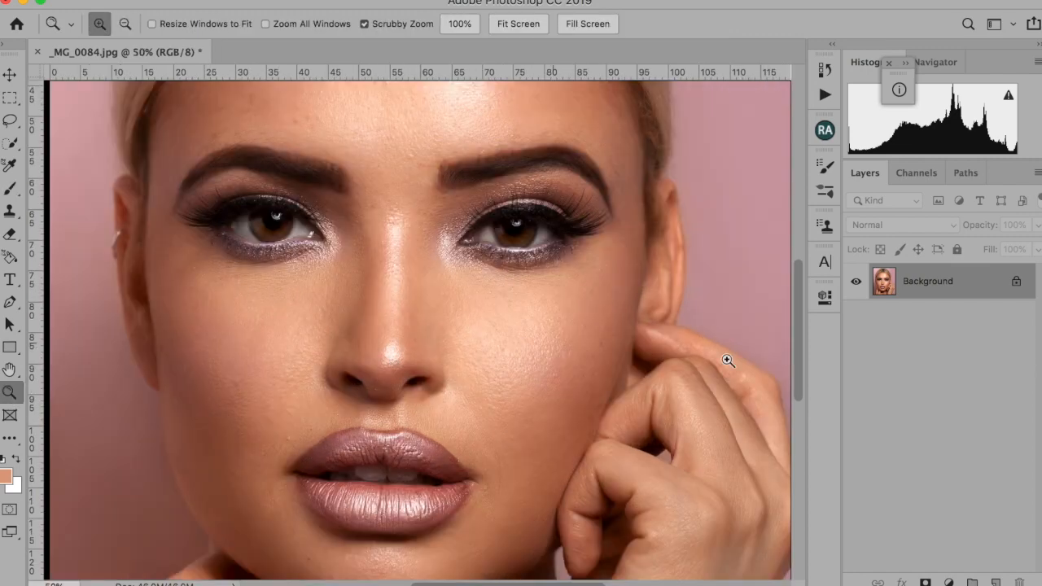
{"action": "left_click", "coordinate": [603, 415]}
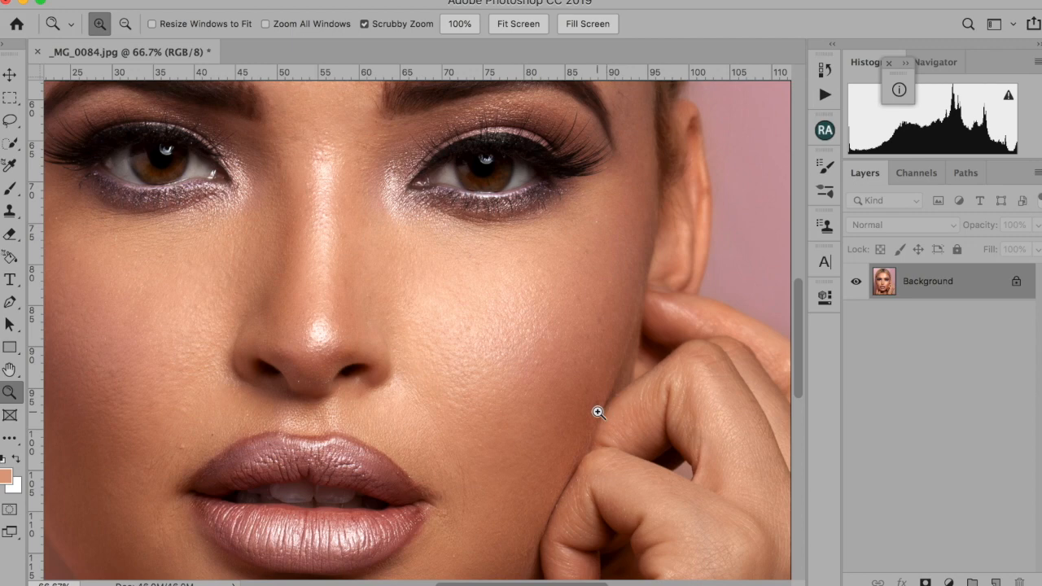
{"action": "left_click", "coordinate": [527, 23]}
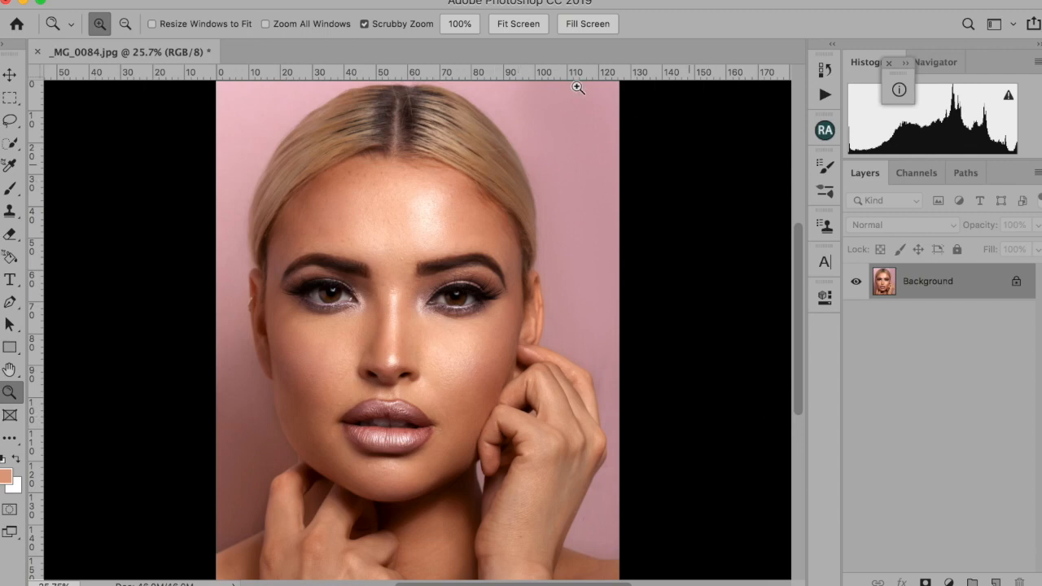
{"action": "left_click", "coordinate": [523, 25]}
{"action": "left_click", "coordinate": [503, 26]}
{"action": "left_click", "coordinate": [501, 352]}
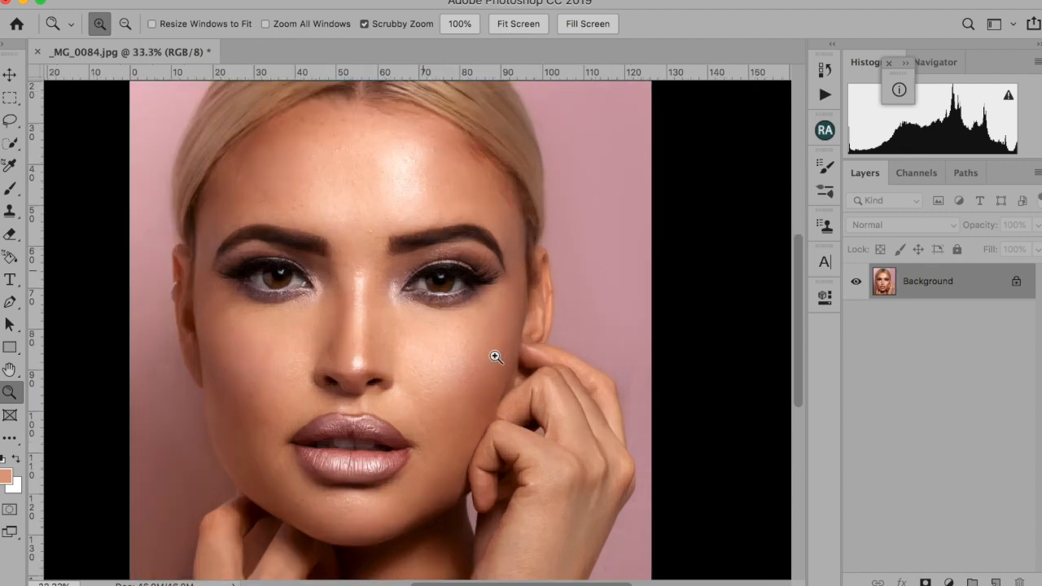
{"action": "left_click", "coordinate": [492, 358]}
{"action": "left_click", "coordinate": [516, 24]}
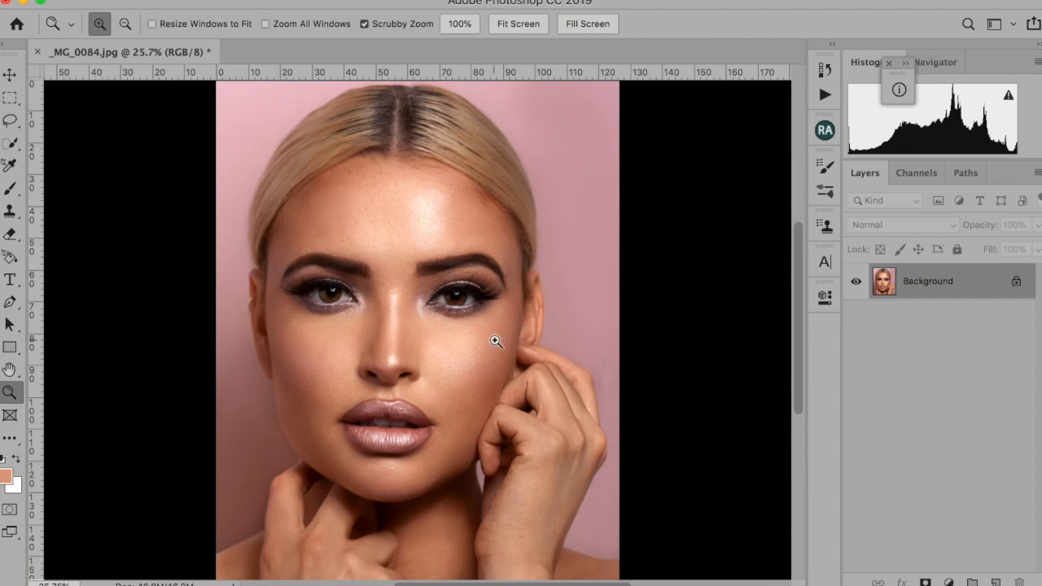
{"action": "left_click", "coordinate": [527, 23]}
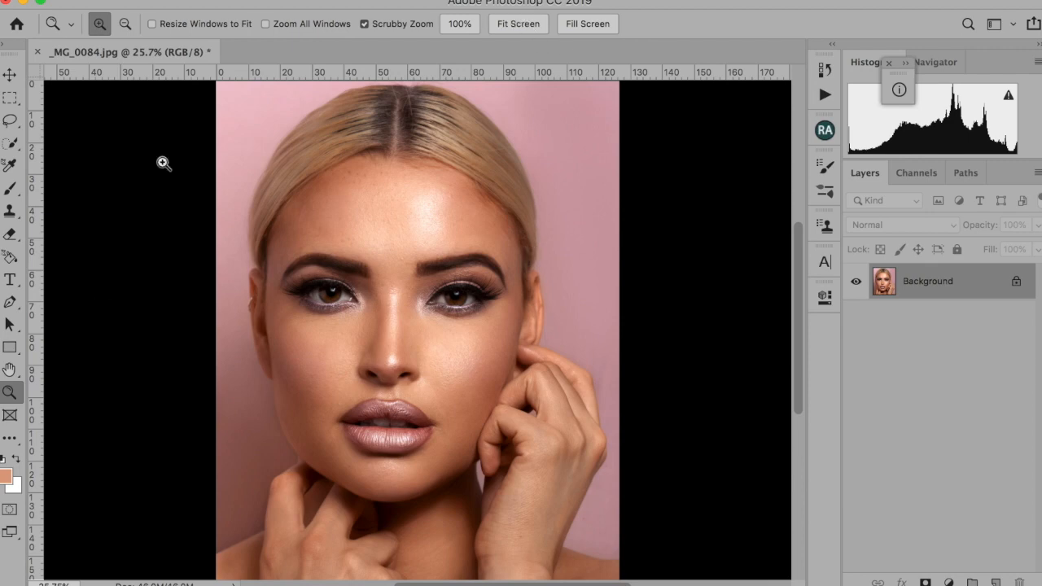